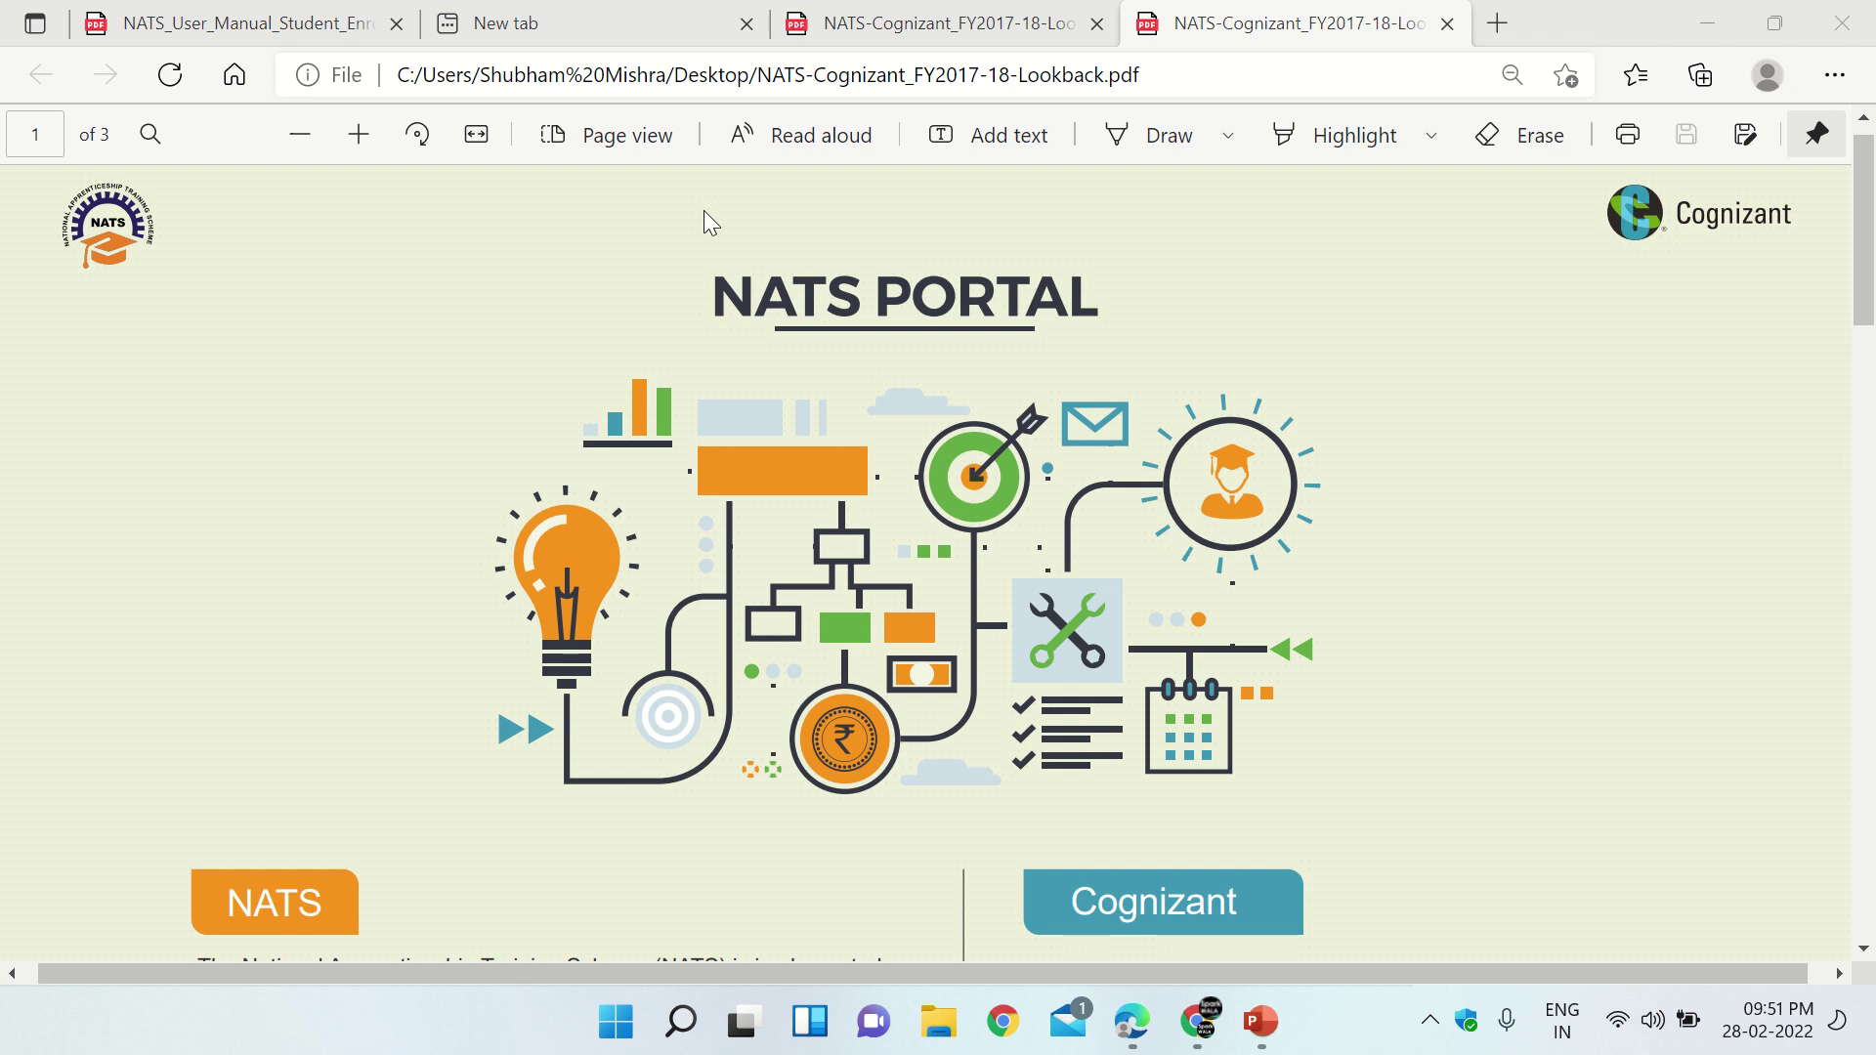
# Switch from the NATS-Cognizant PDF in Edge to Chrome's new Google tab.
pyautogui.click(1200, 1021)
# Search Google for 'nats' and scroll to the National Apprenticeship Training Scheme result.
pyautogui.click(816, 607)
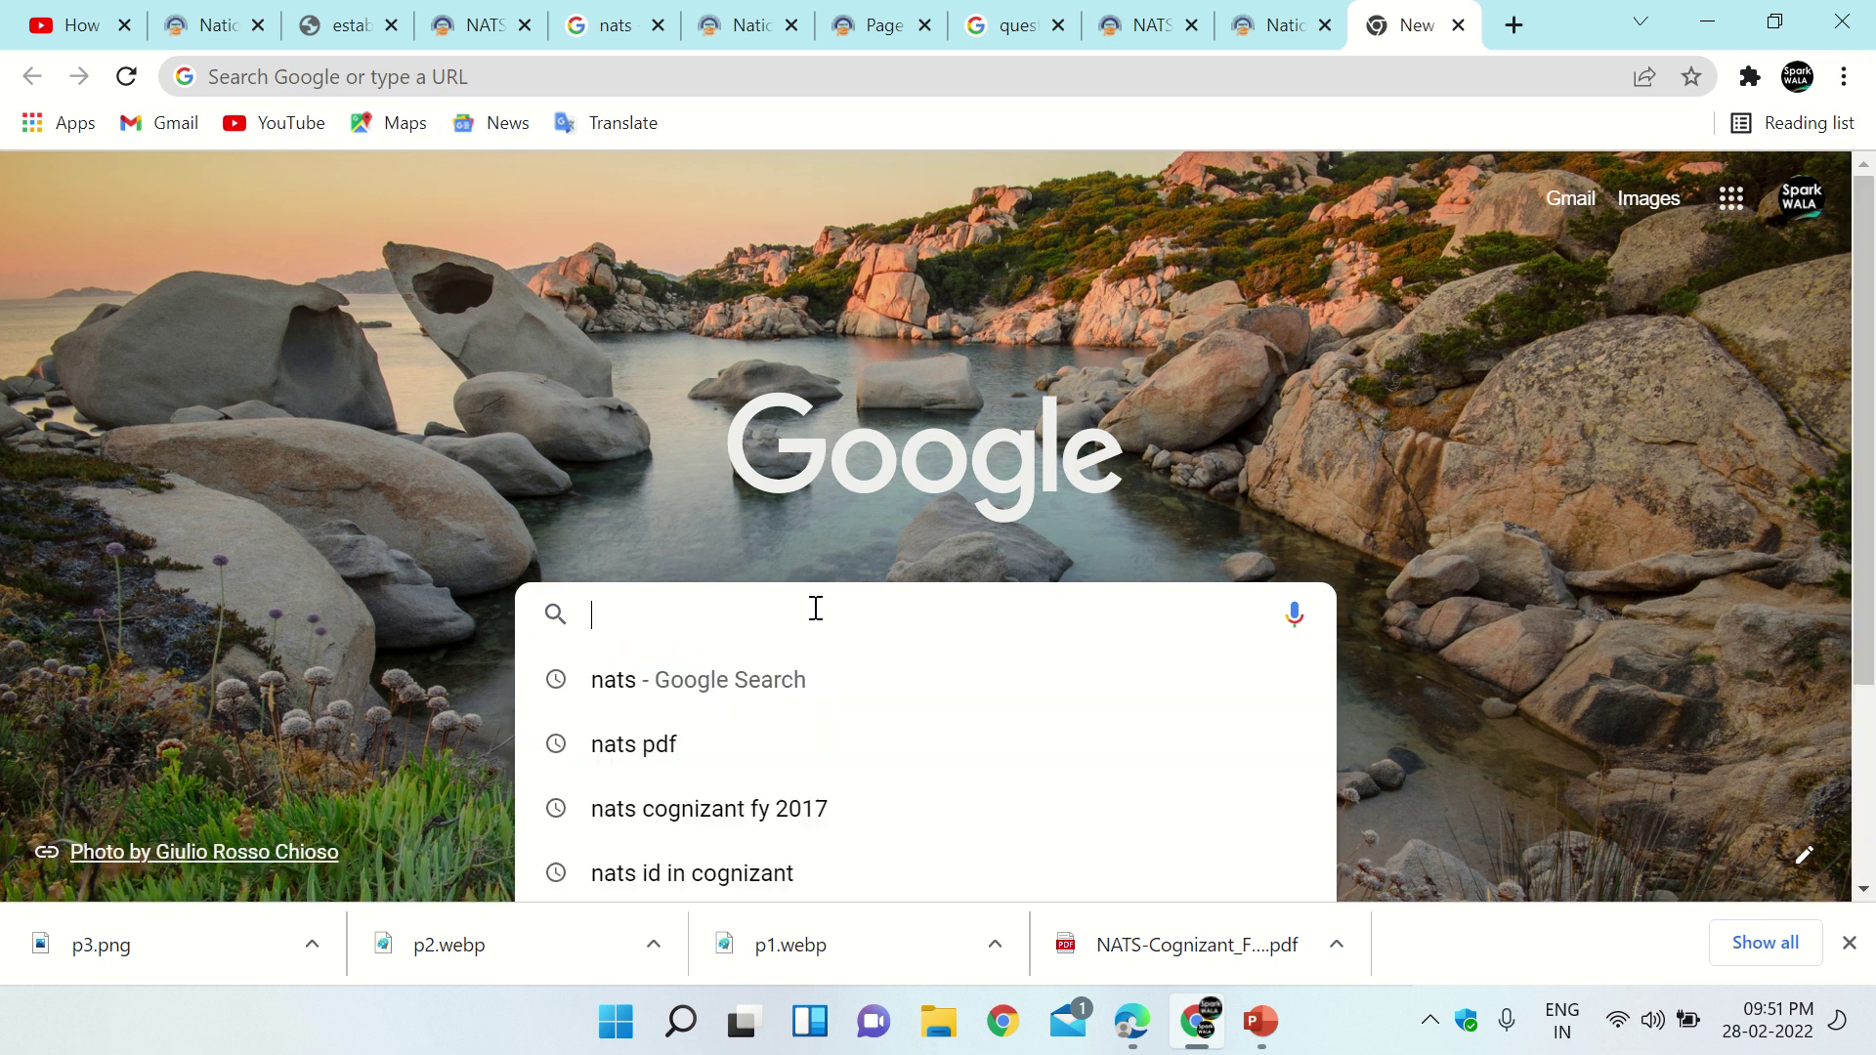
pyautogui.write('nats')
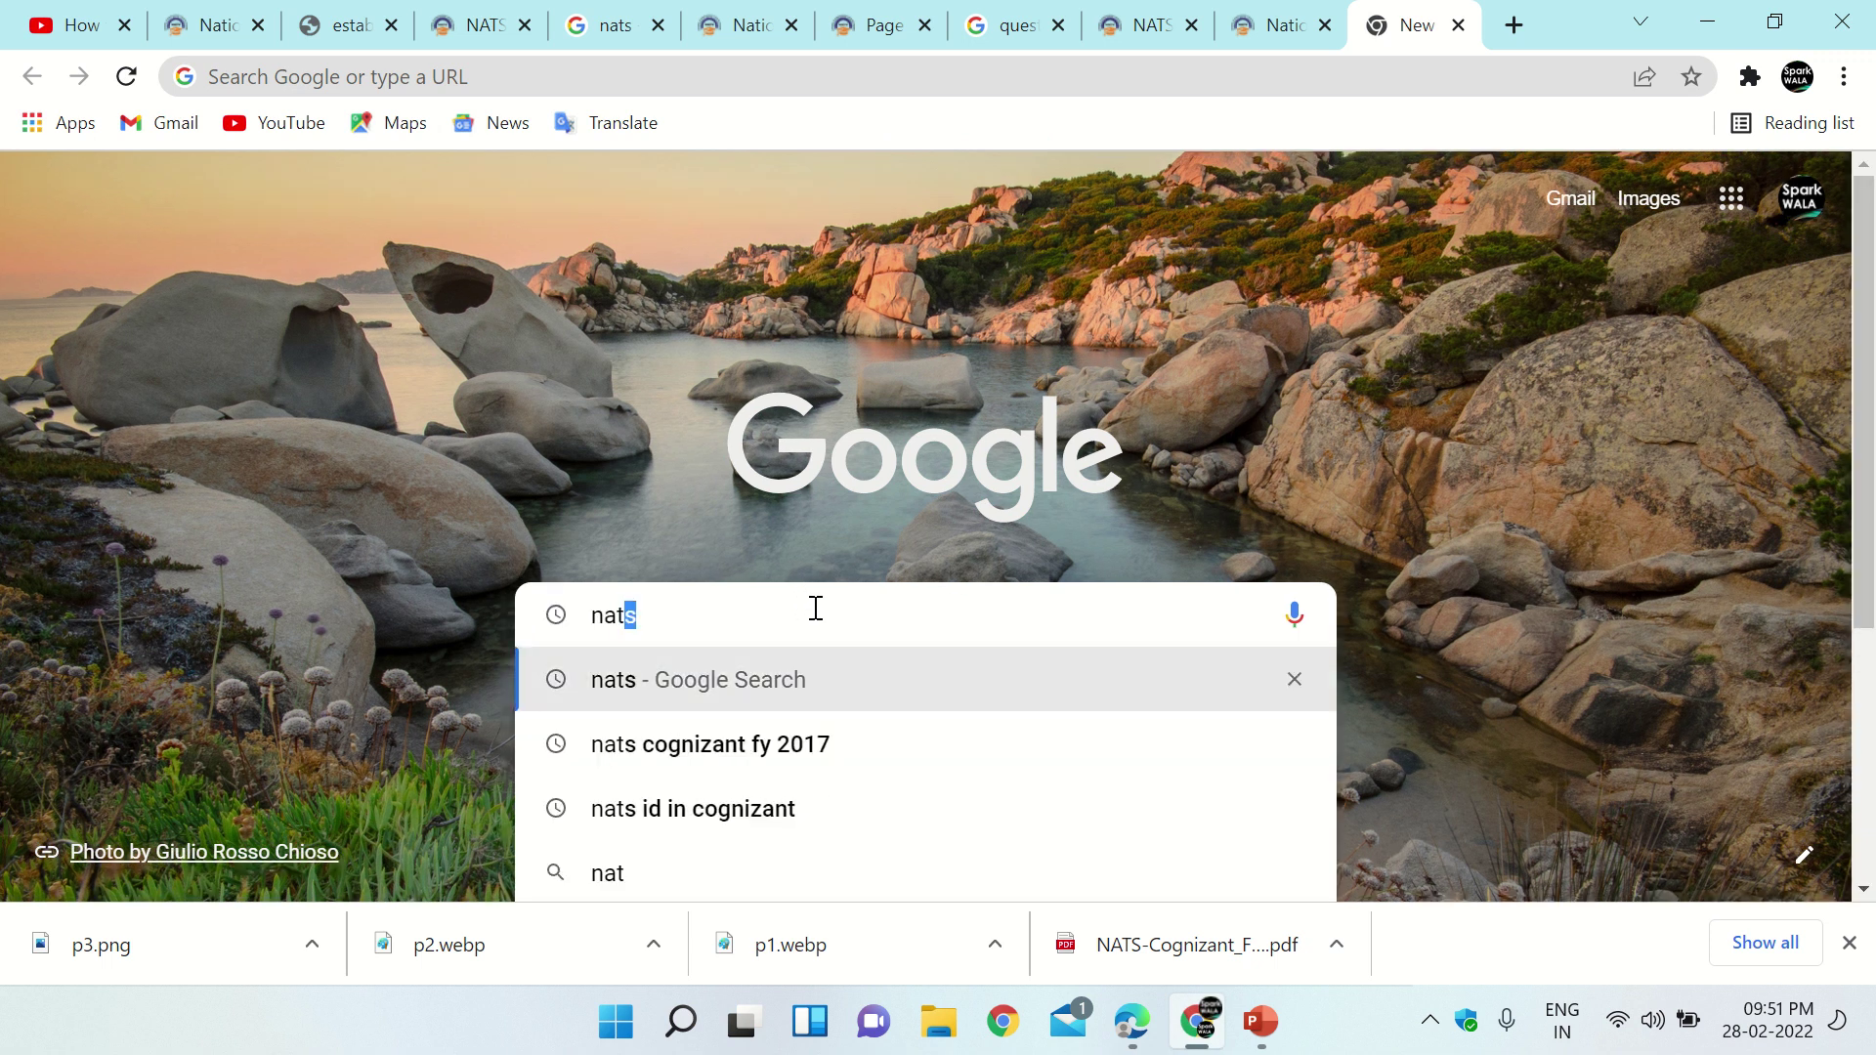
pyautogui.press('Return')
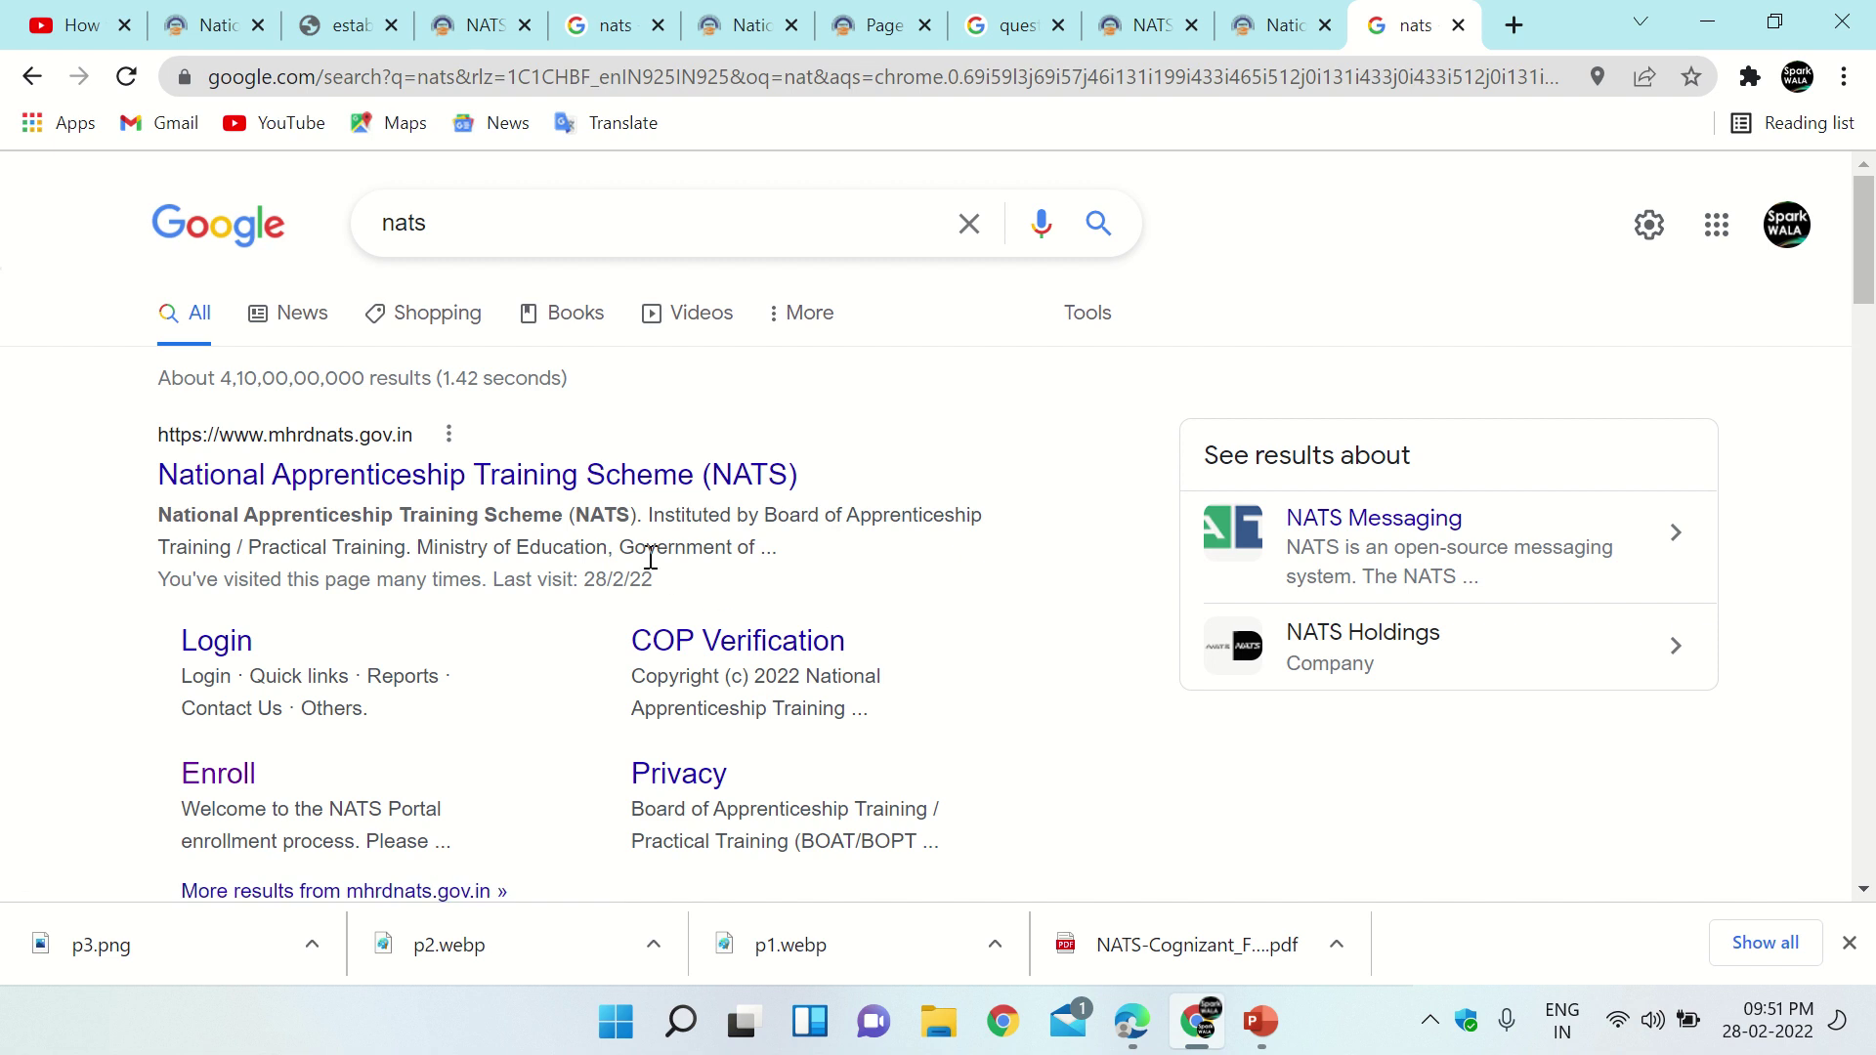
pyautogui.scroll(-1, 651, 558)
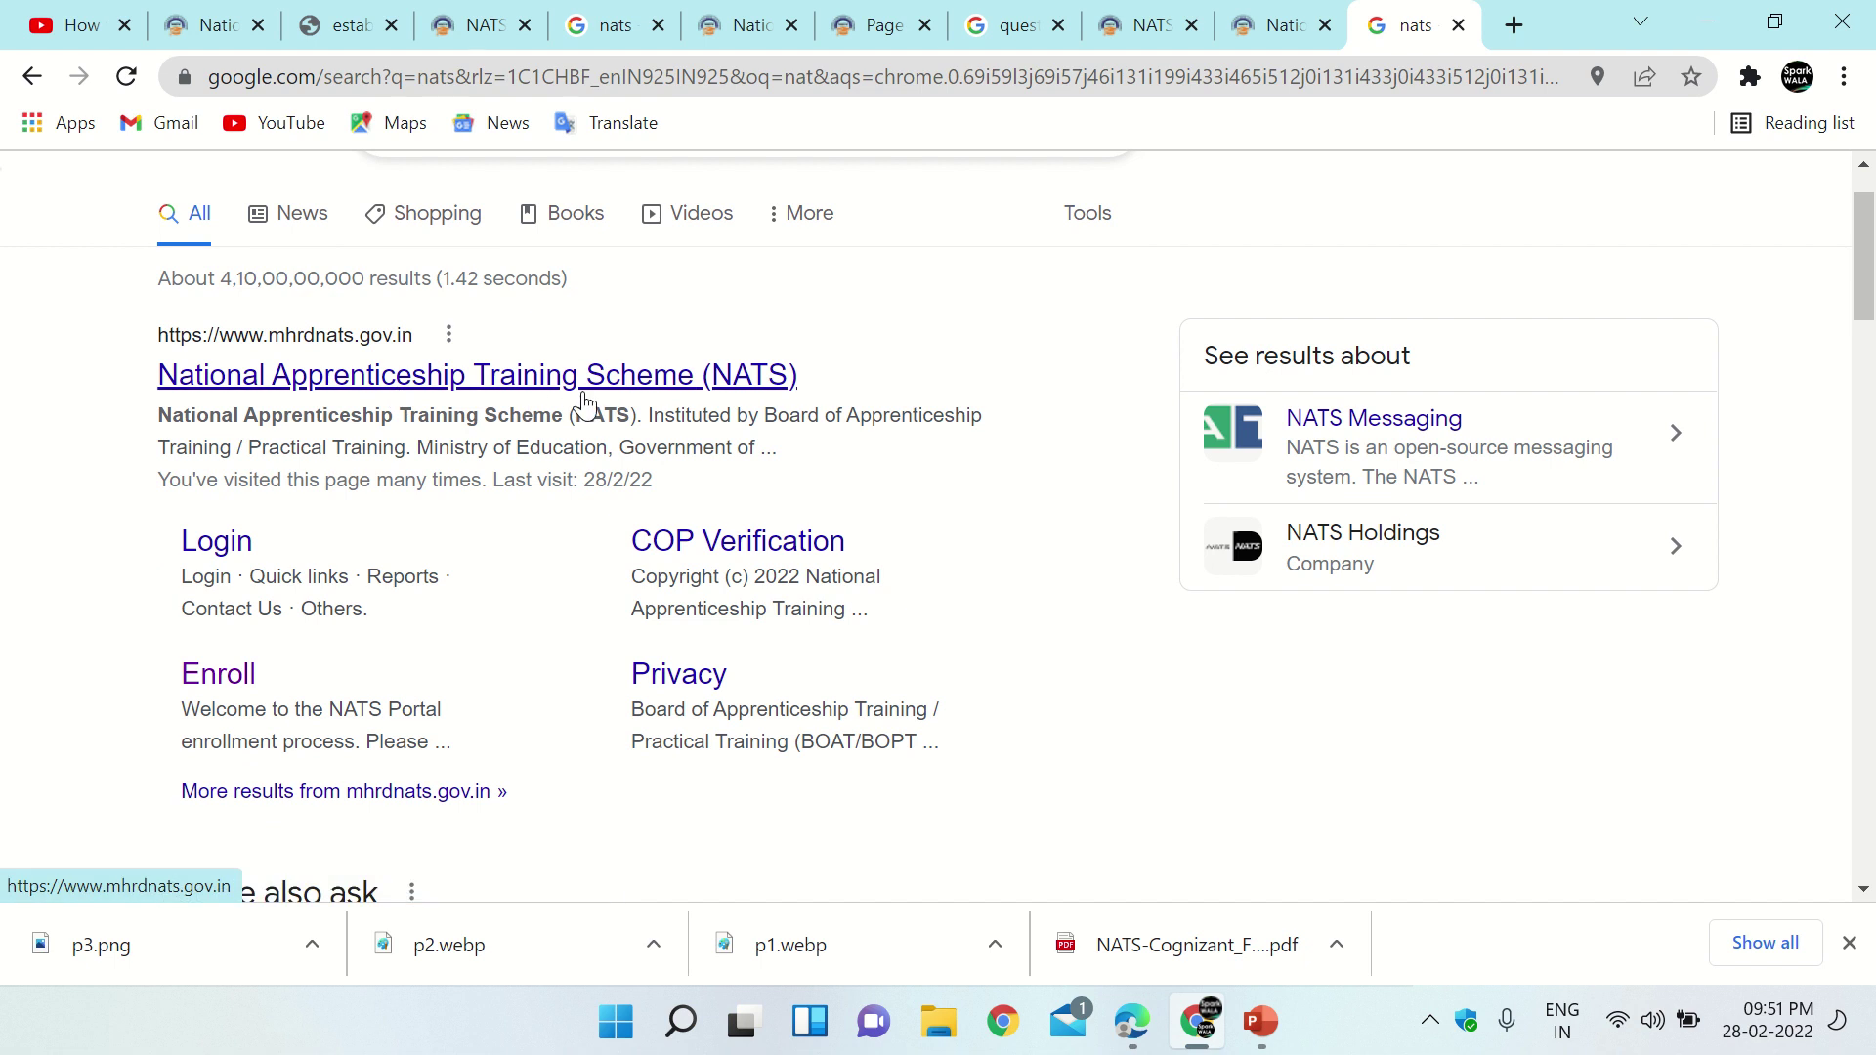
# Open the mhrdnats.gov.in NATS result and look over the portal login page.
pyautogui.click(495, 381)
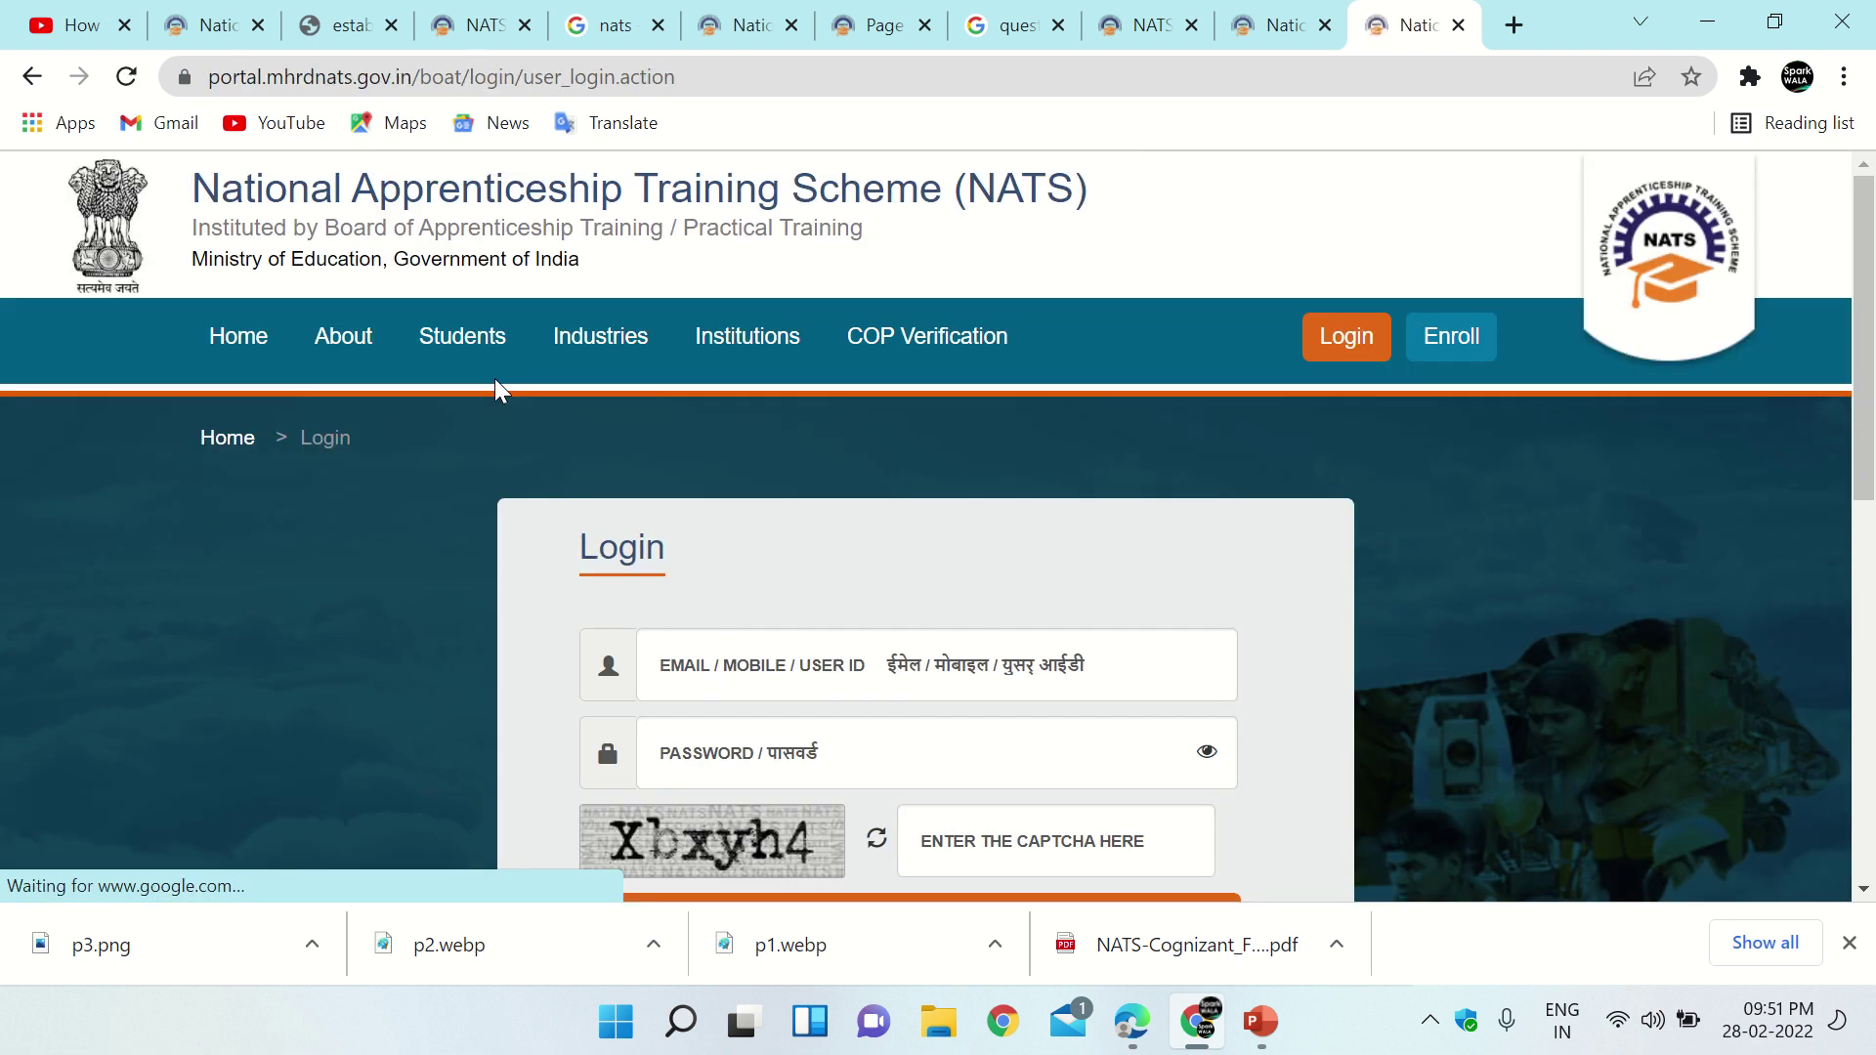
pyautogui.scroll(-2, 557, 411)
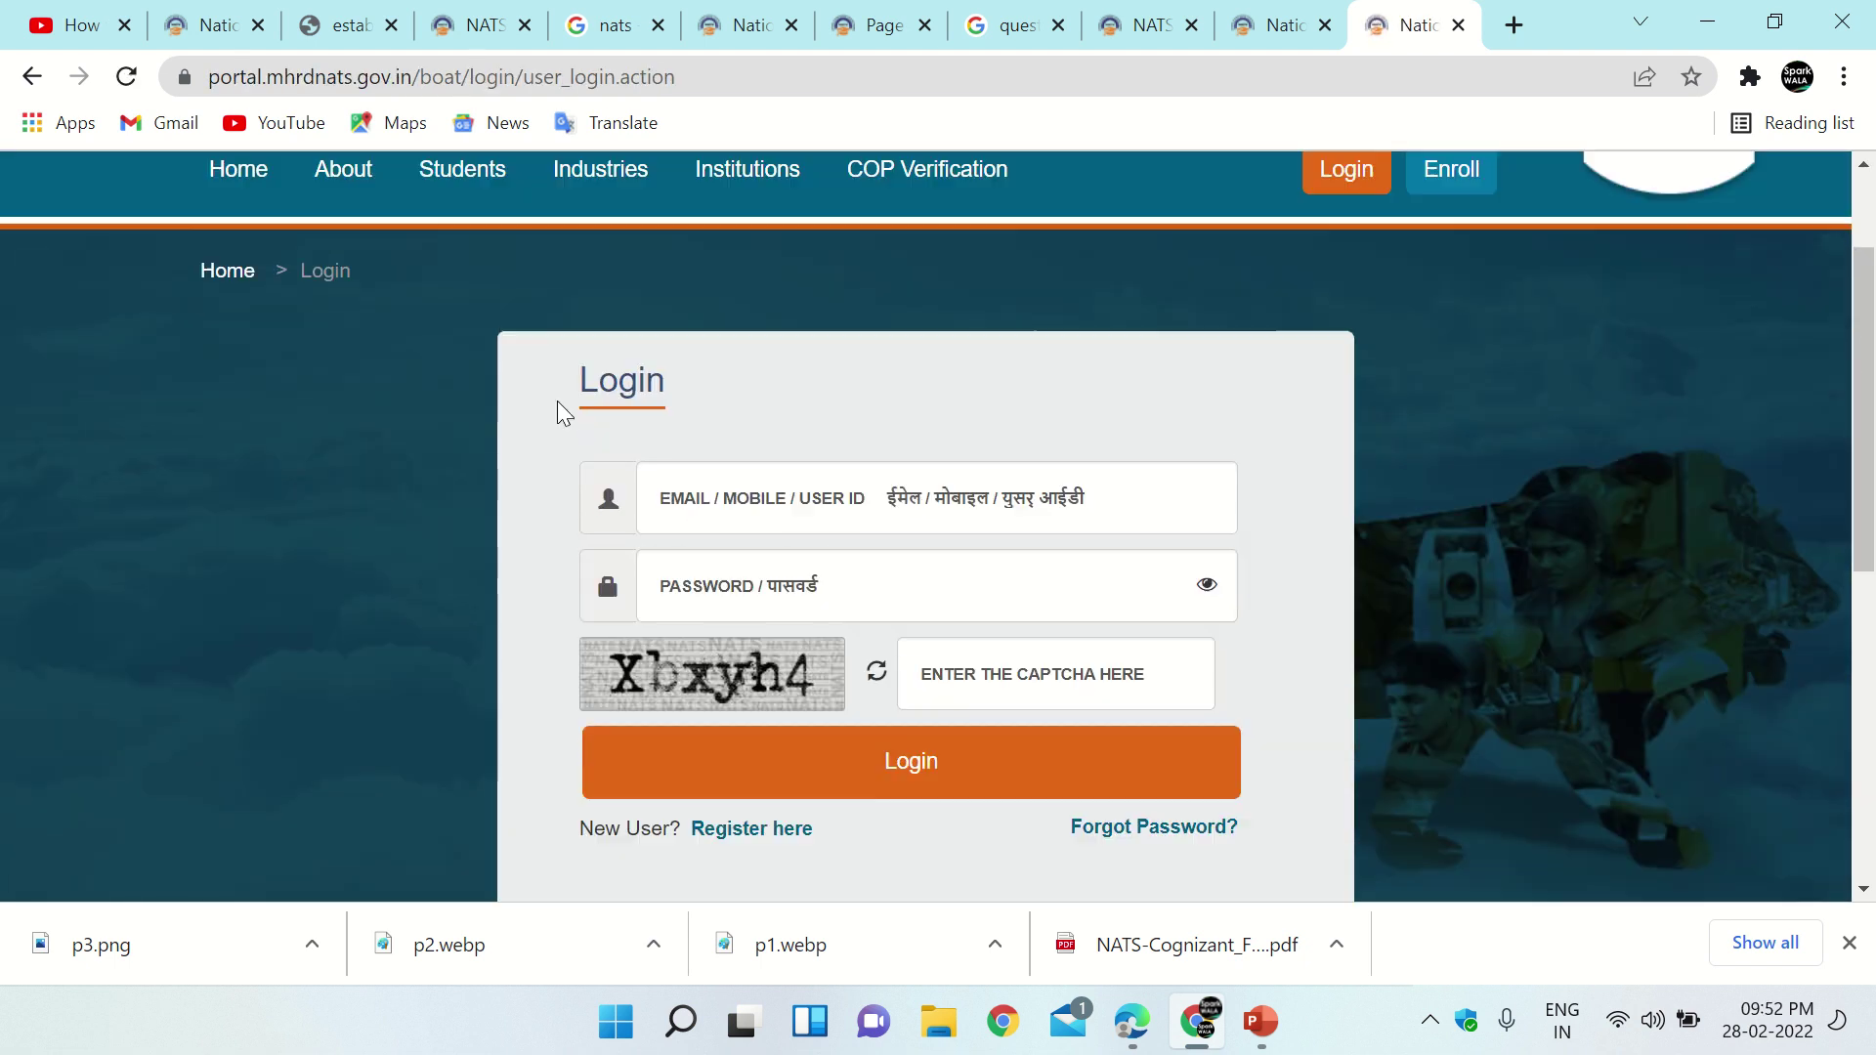
pyautogui.scroll(2, 557, 401)
pyautogui.scroll(-2, 557, 401)
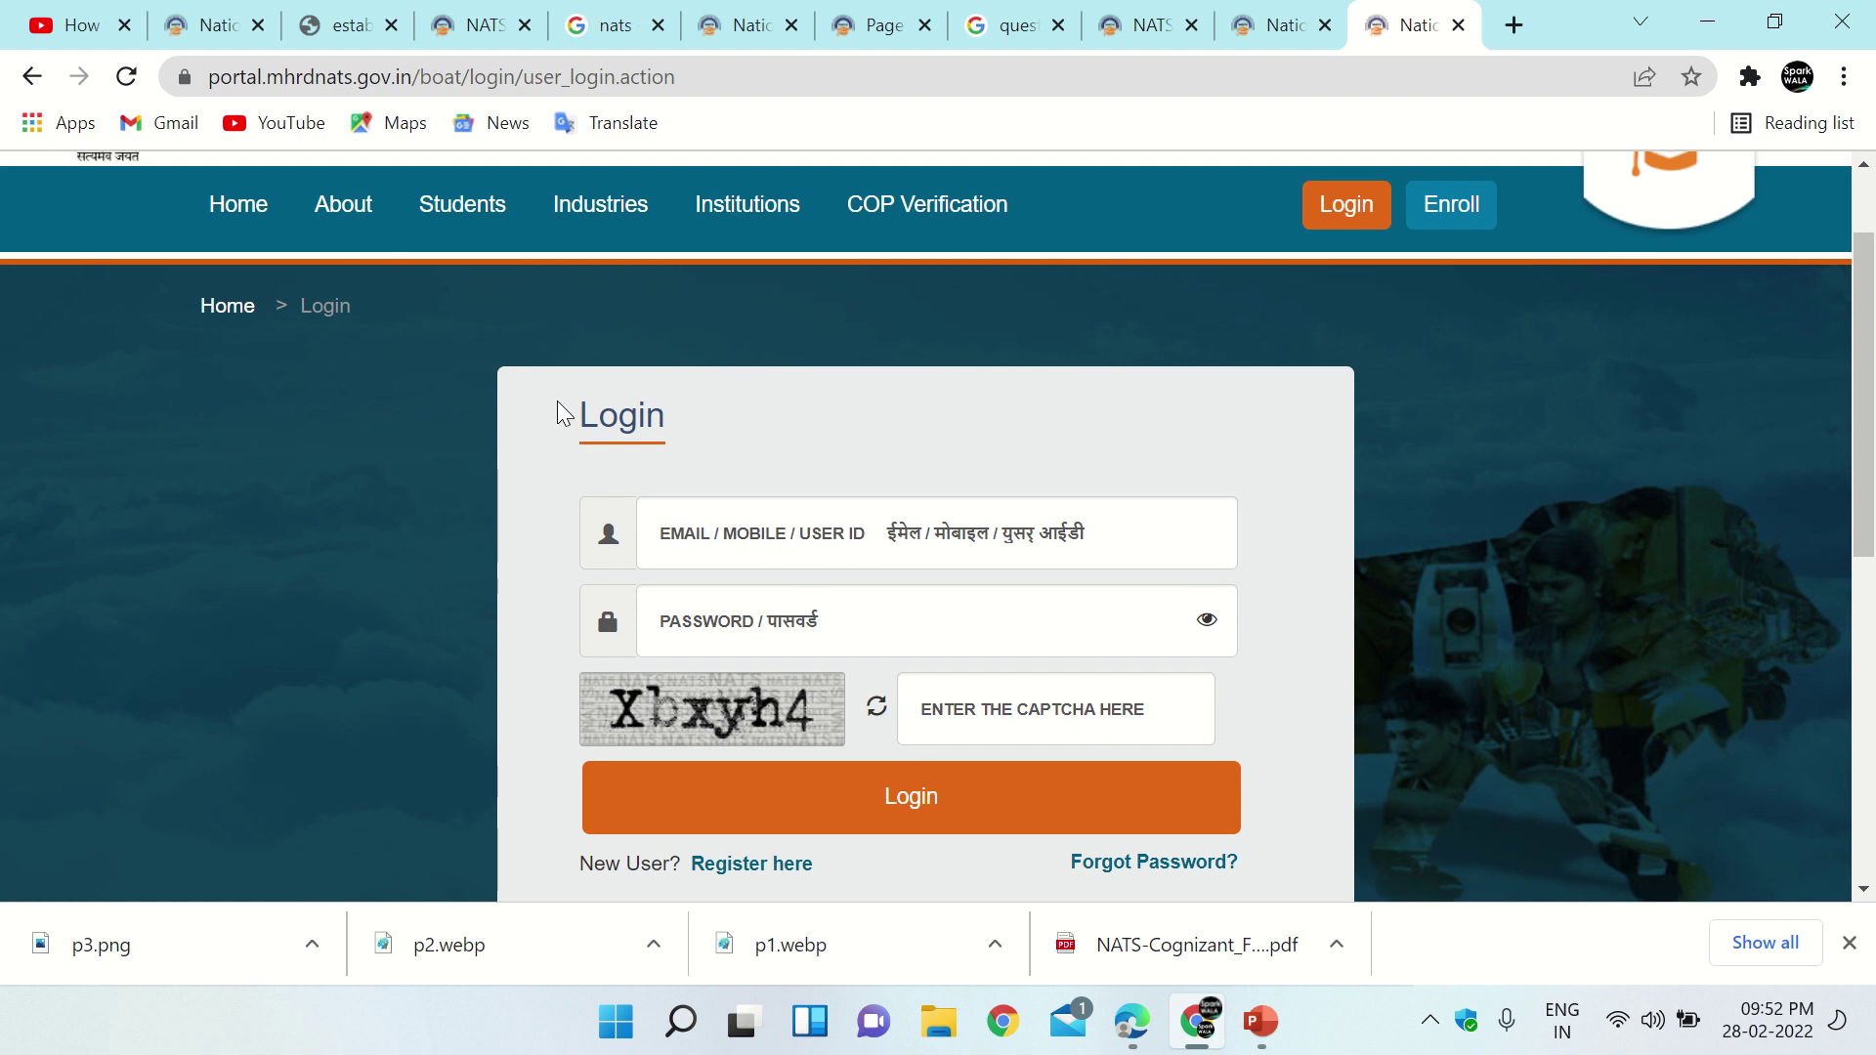
pyautogui.scroll(-1, 557, 400)
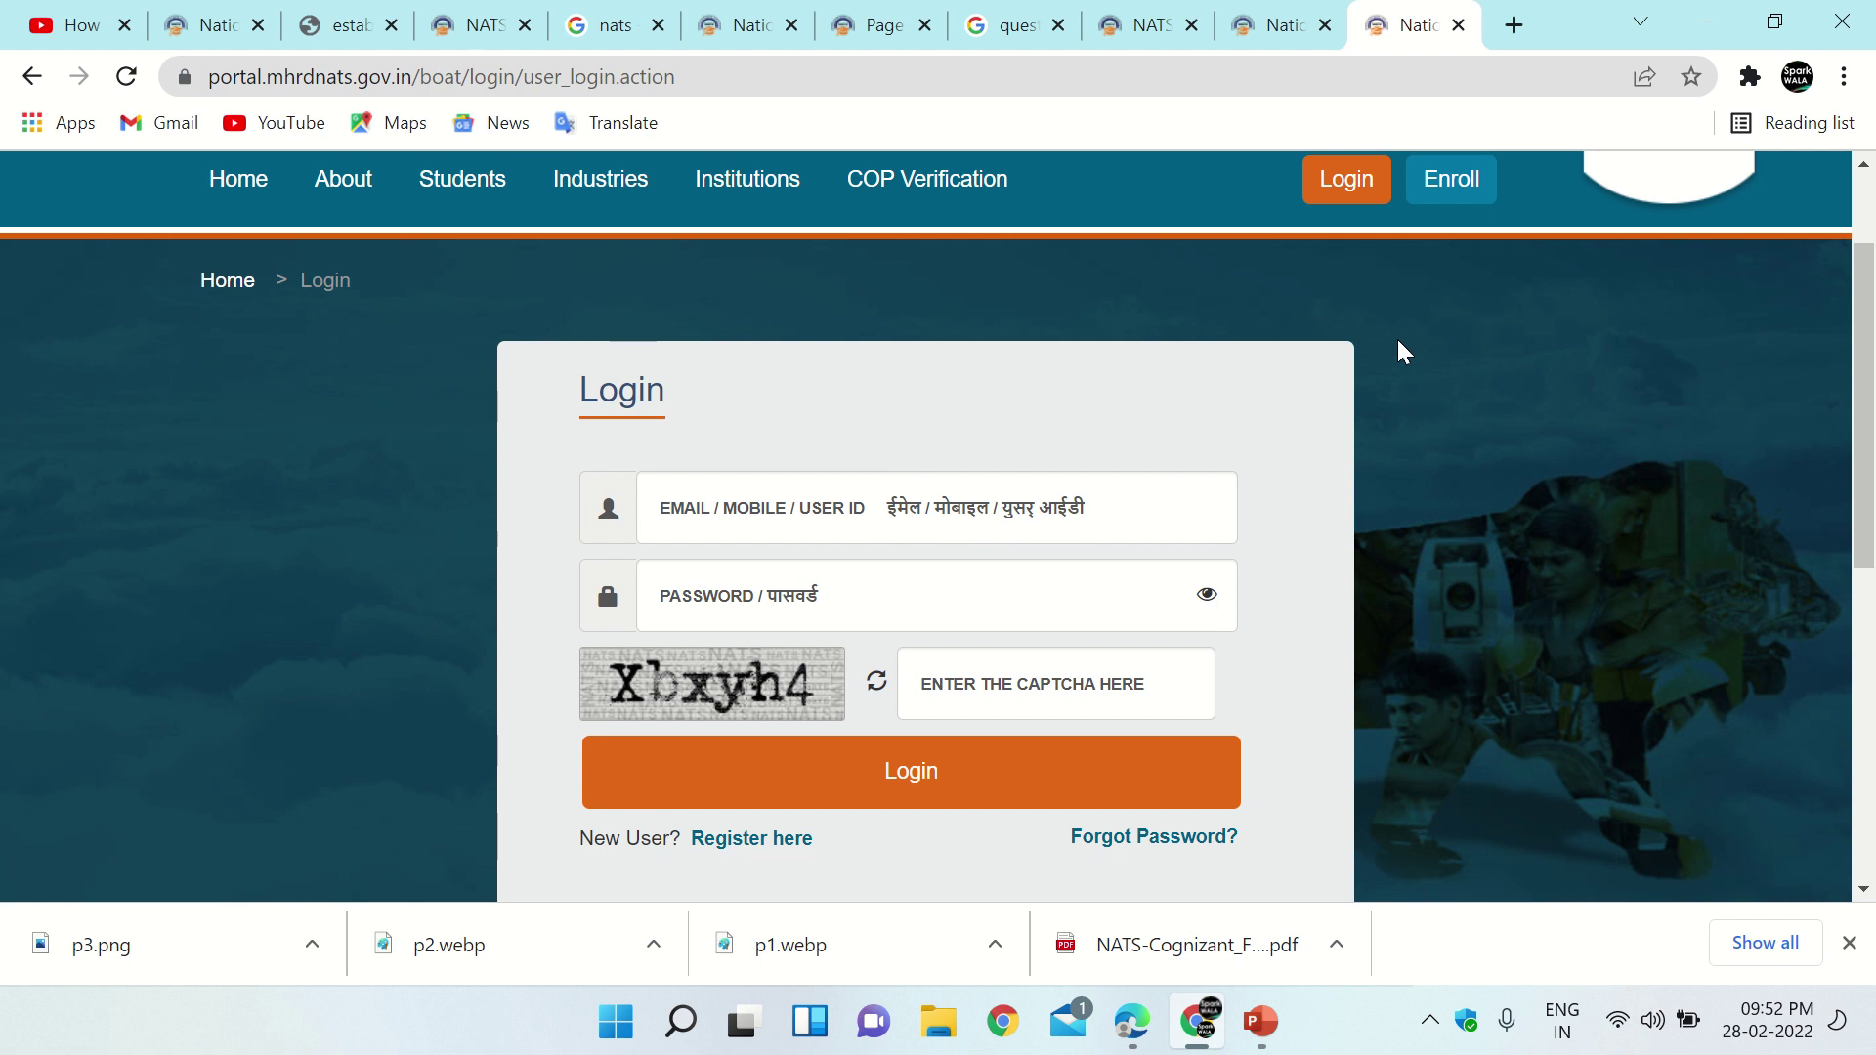
# Start NATS enrollment and set the 'I am' eligibility answer to 'a Student'.
pyautogui.click(1453, 190)
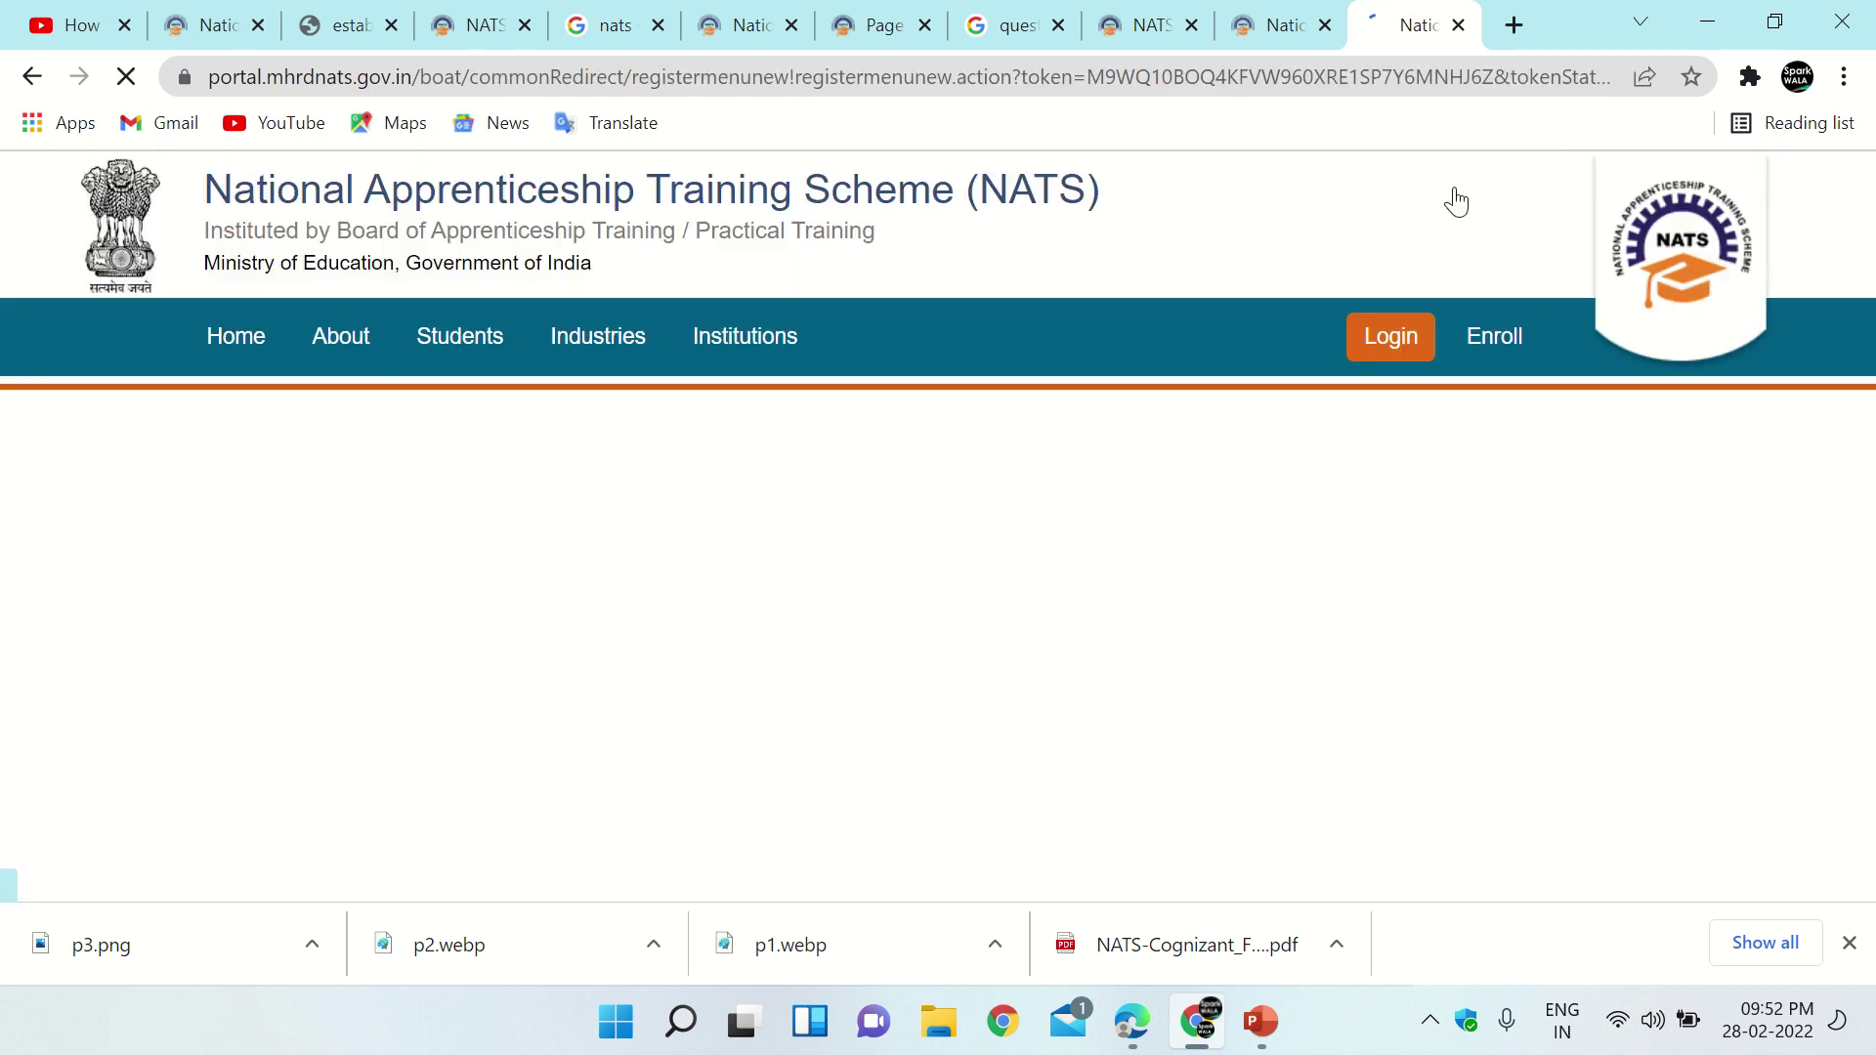
pyautogui.scroll(-2, 1093, 550)
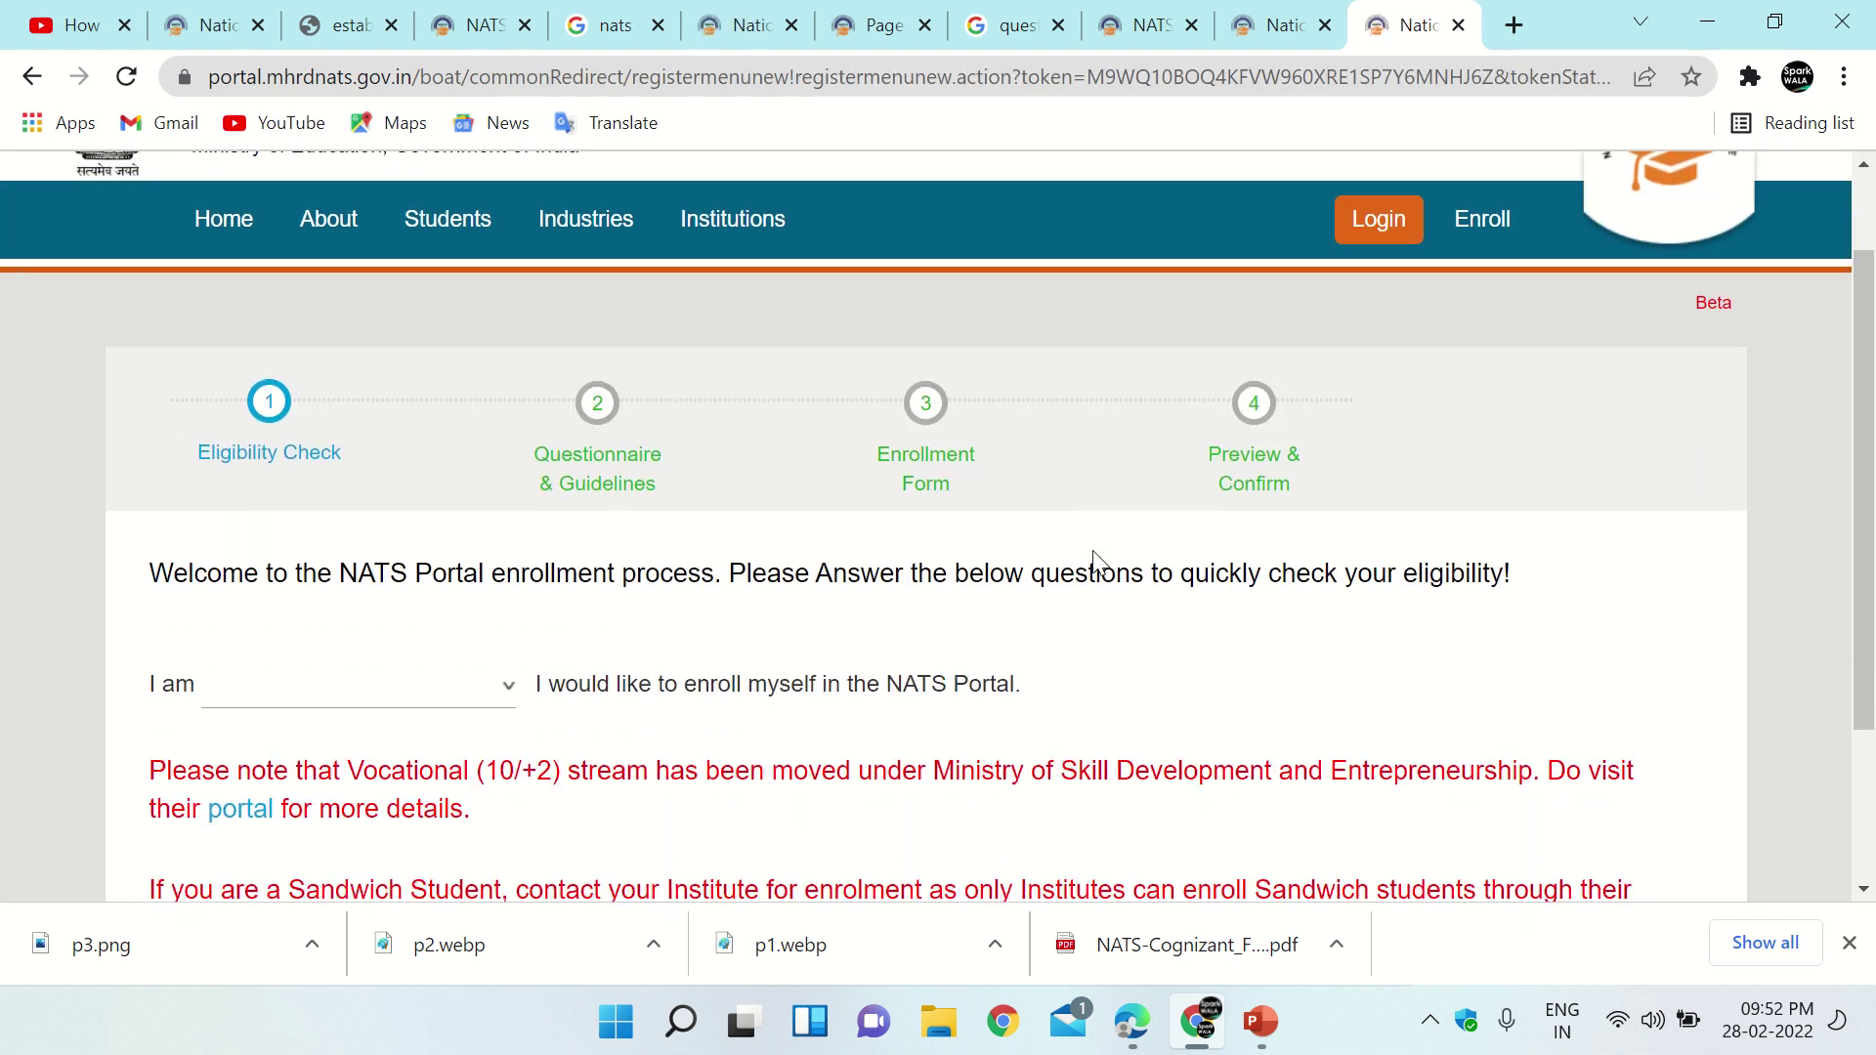
pyautogui.scroll(-1, 1095, 552)
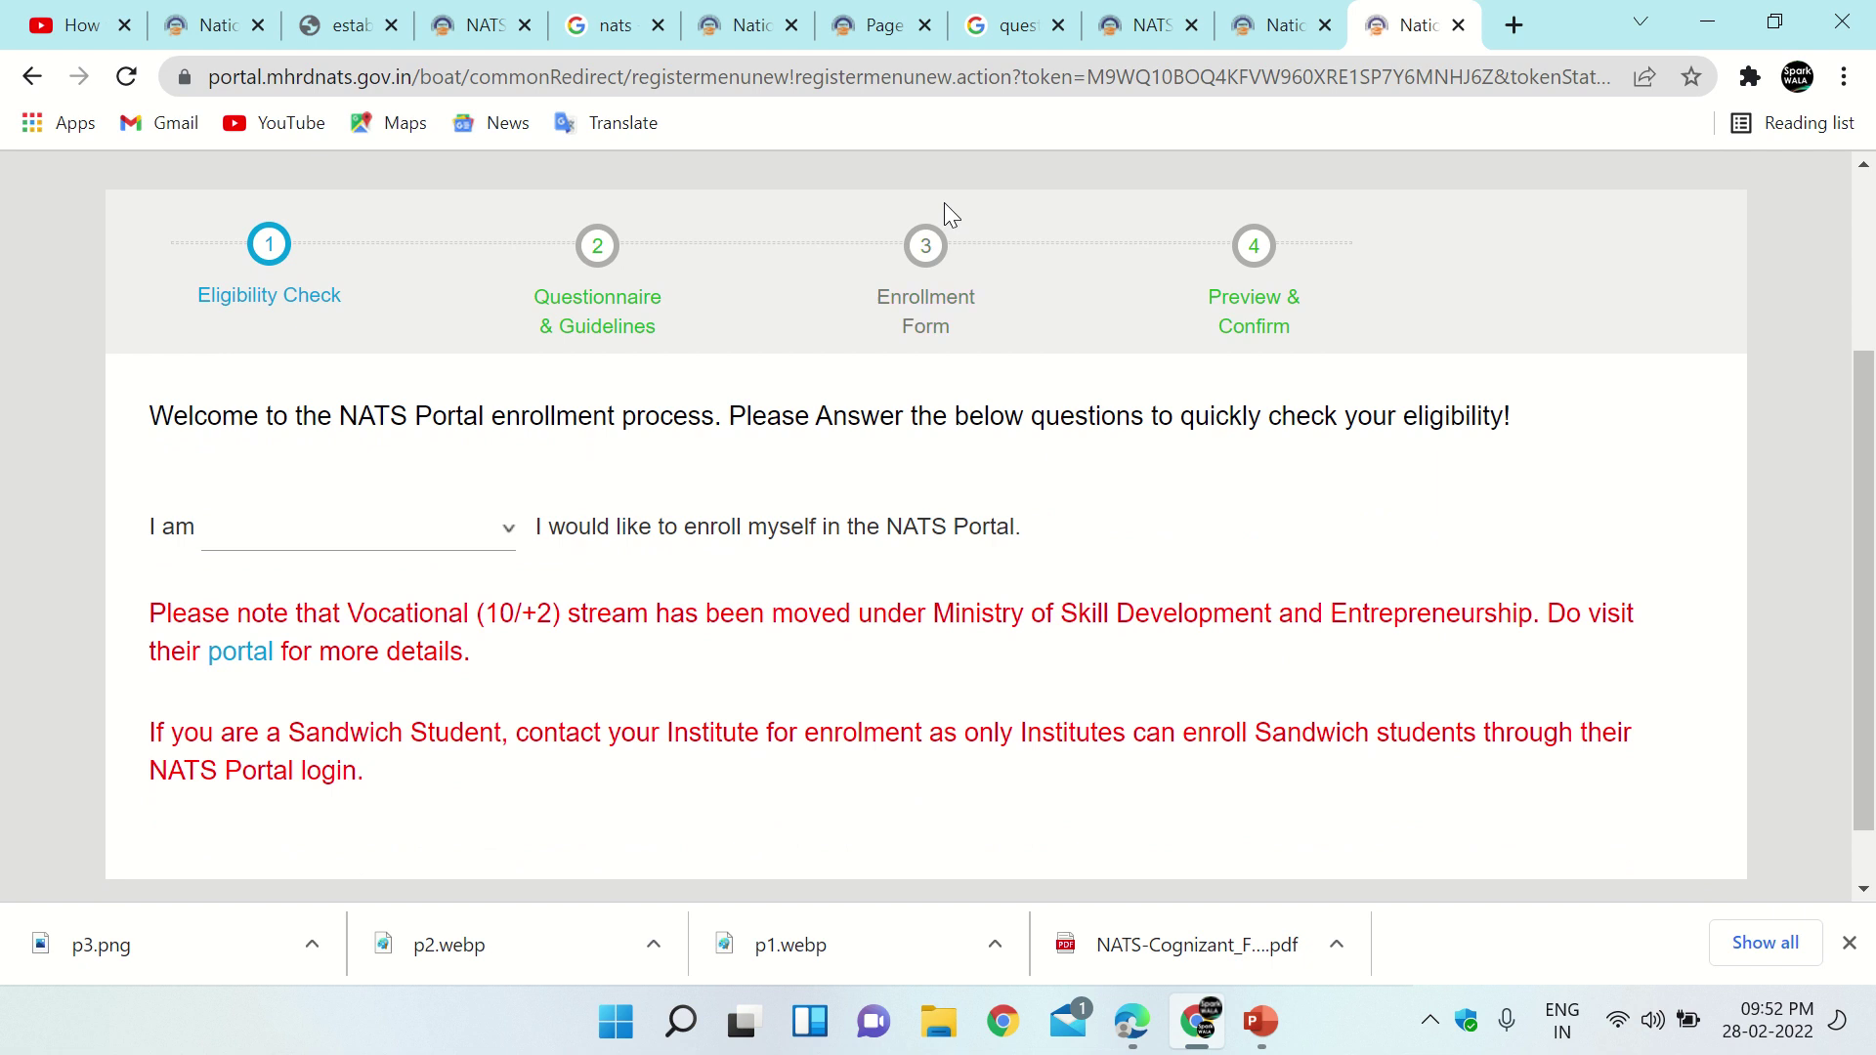
pyautogui.scroll(-1, 800, 357)
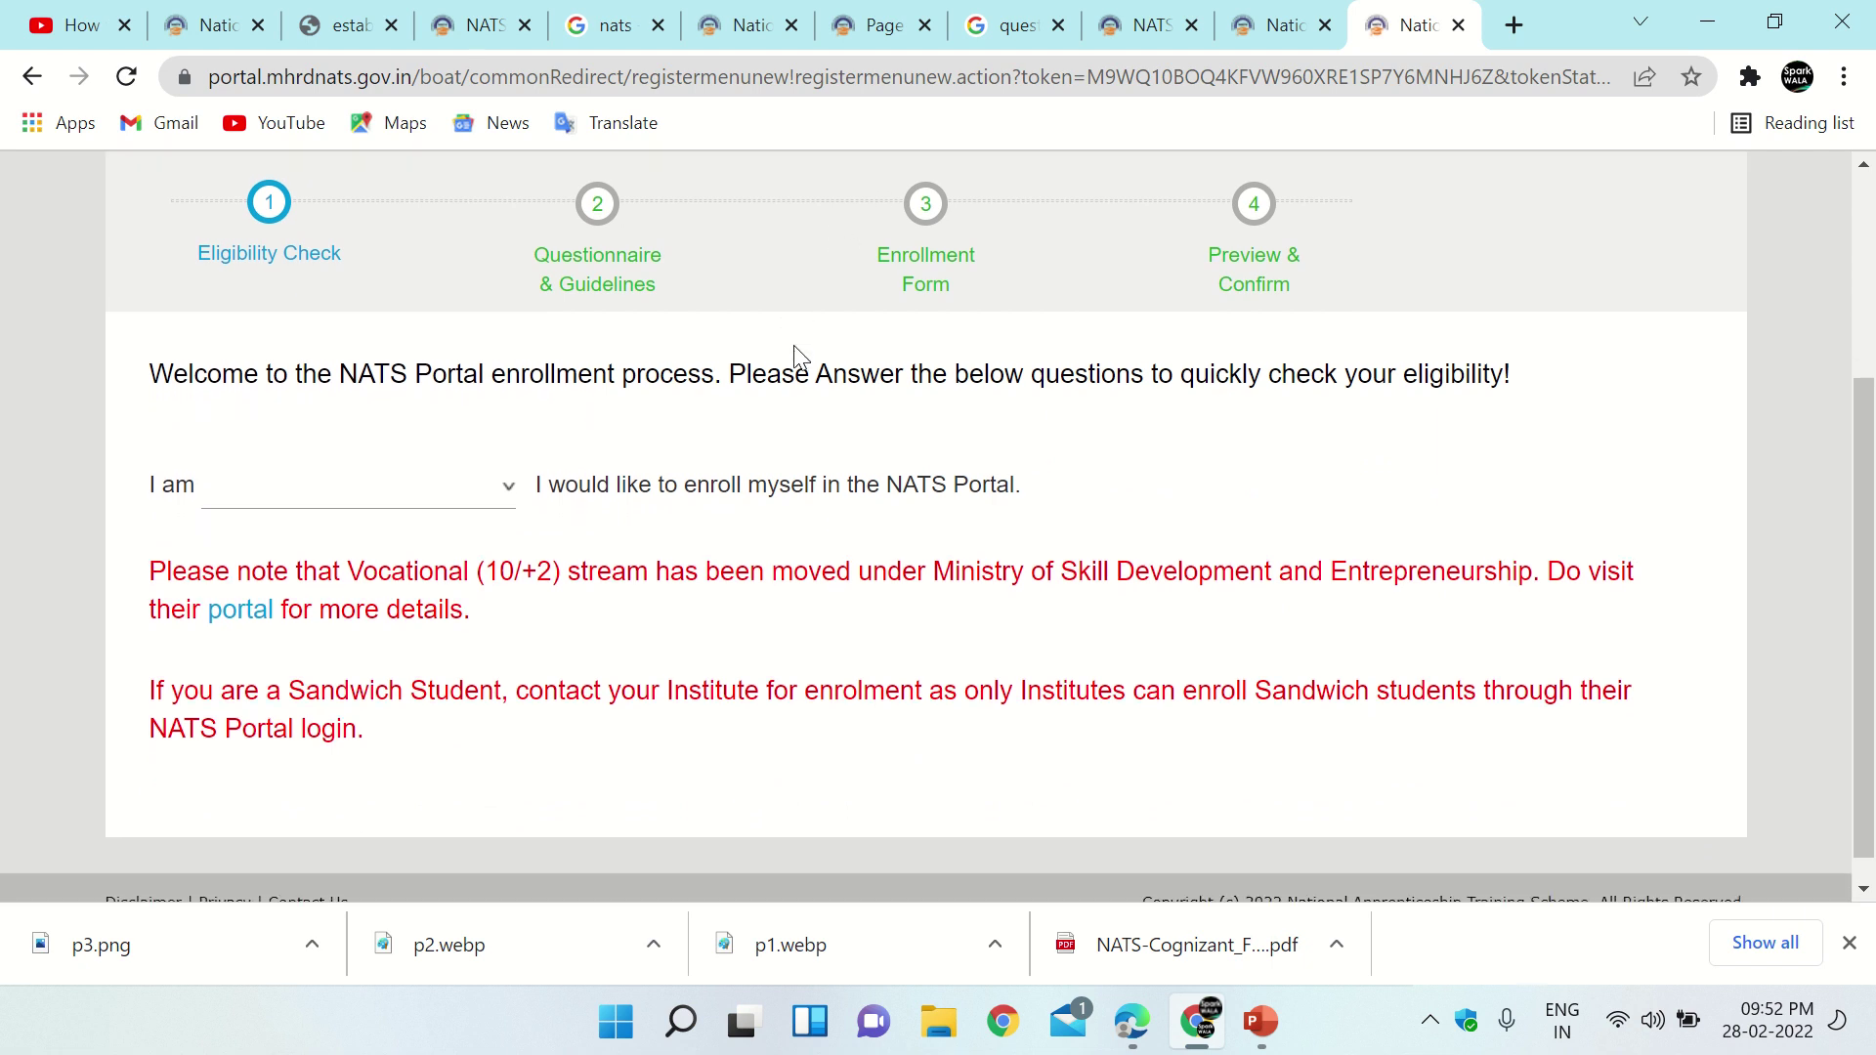
pyautogui.moveTo(684, 10)
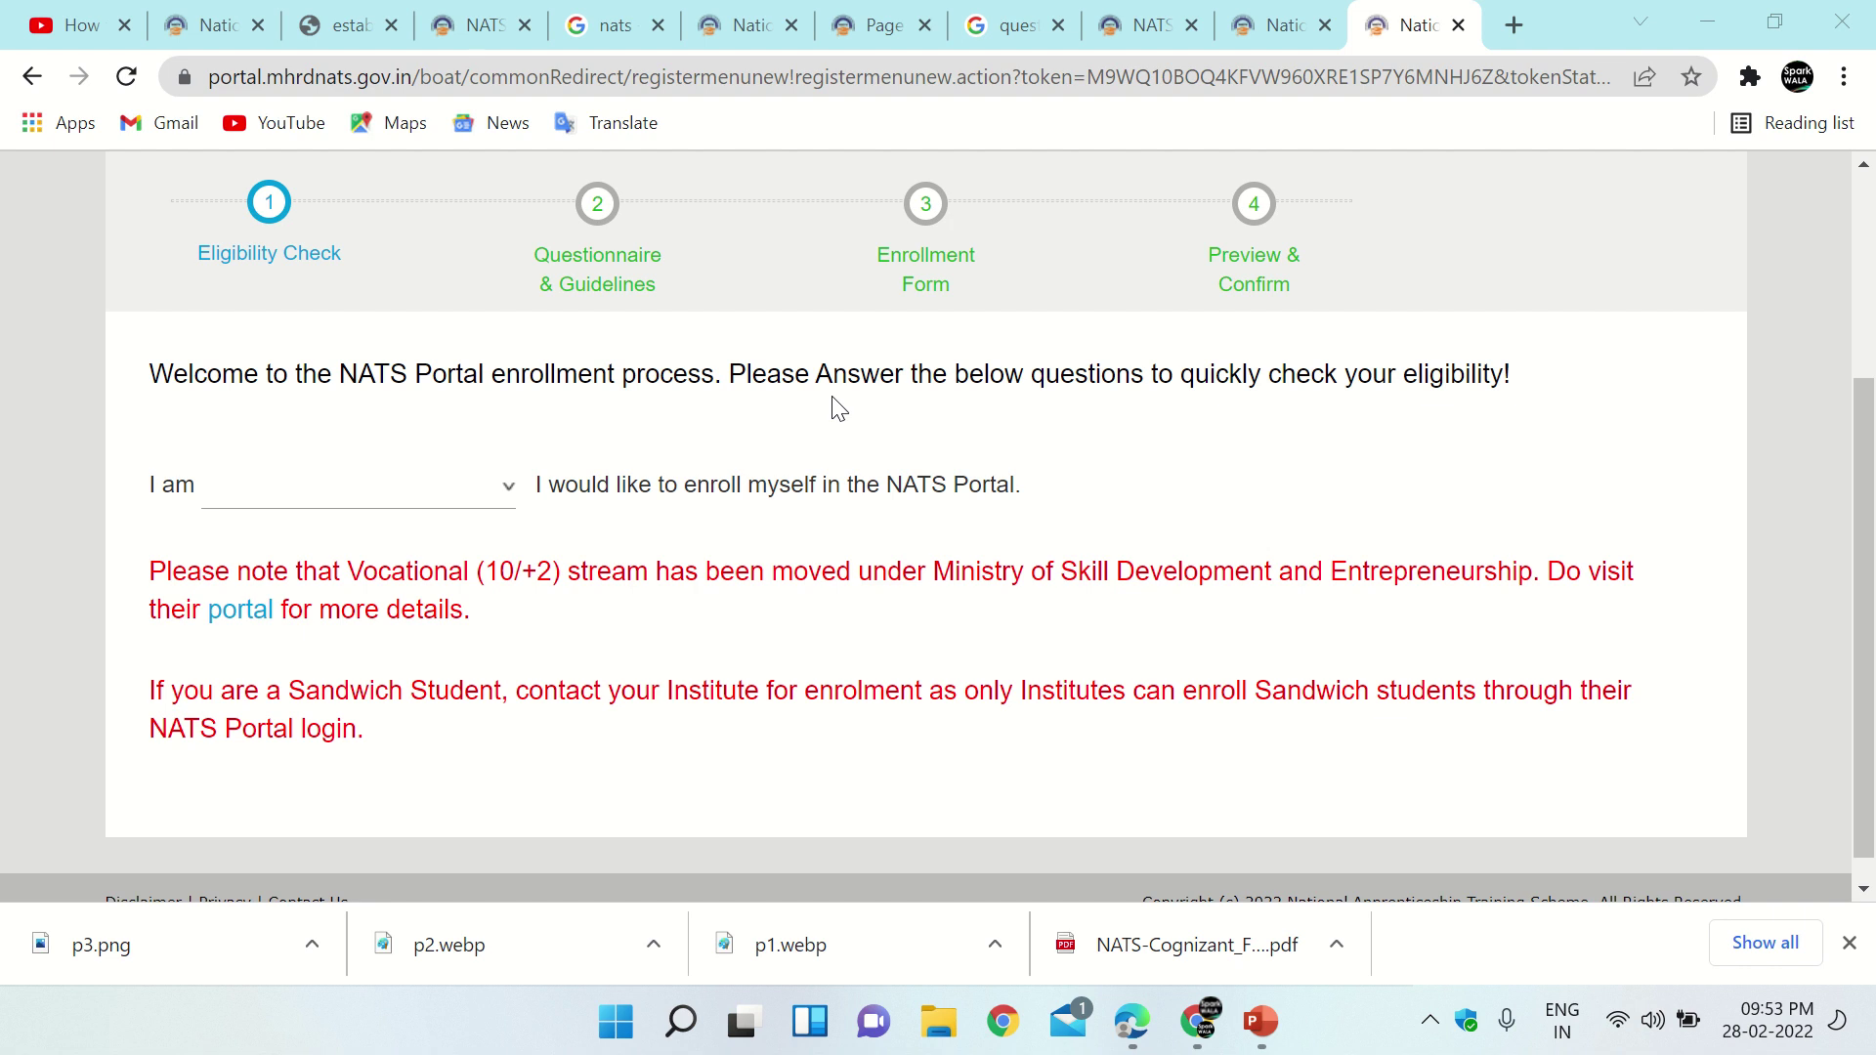
pyautogui.click(508, 502)
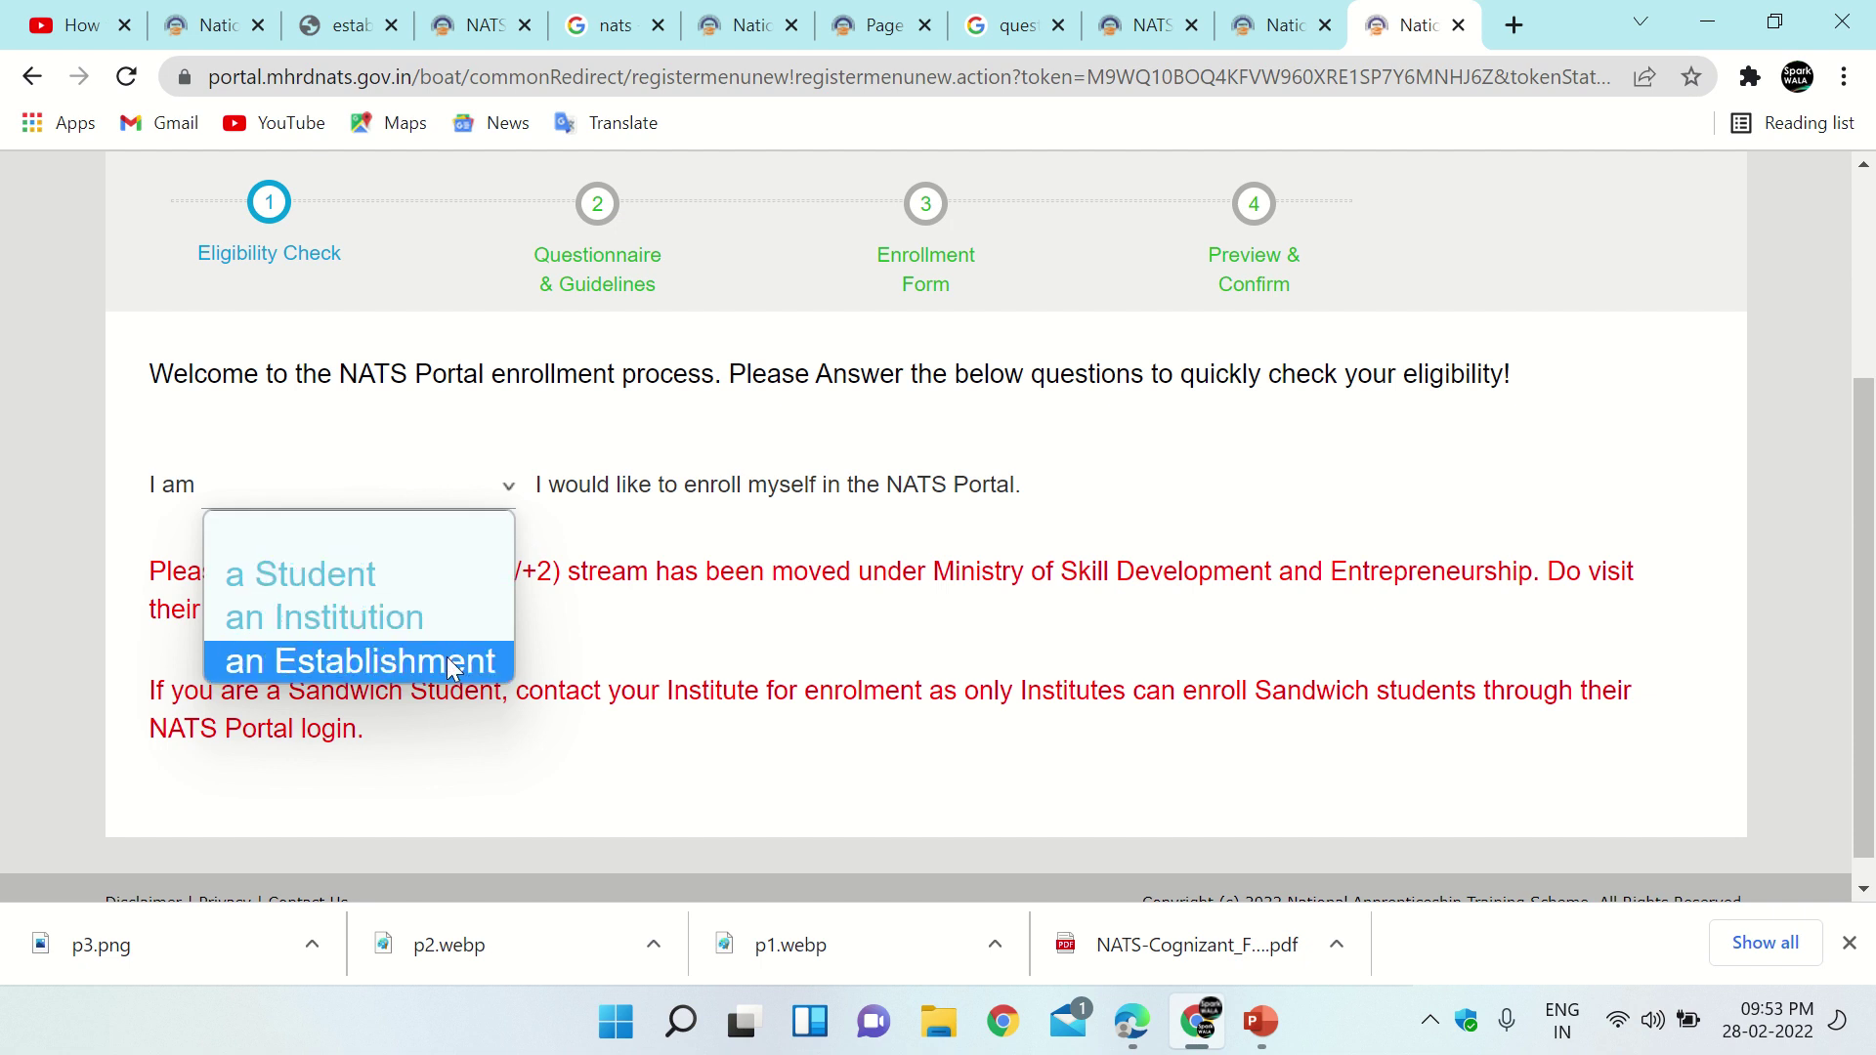
pyautogui.click(379, 576)
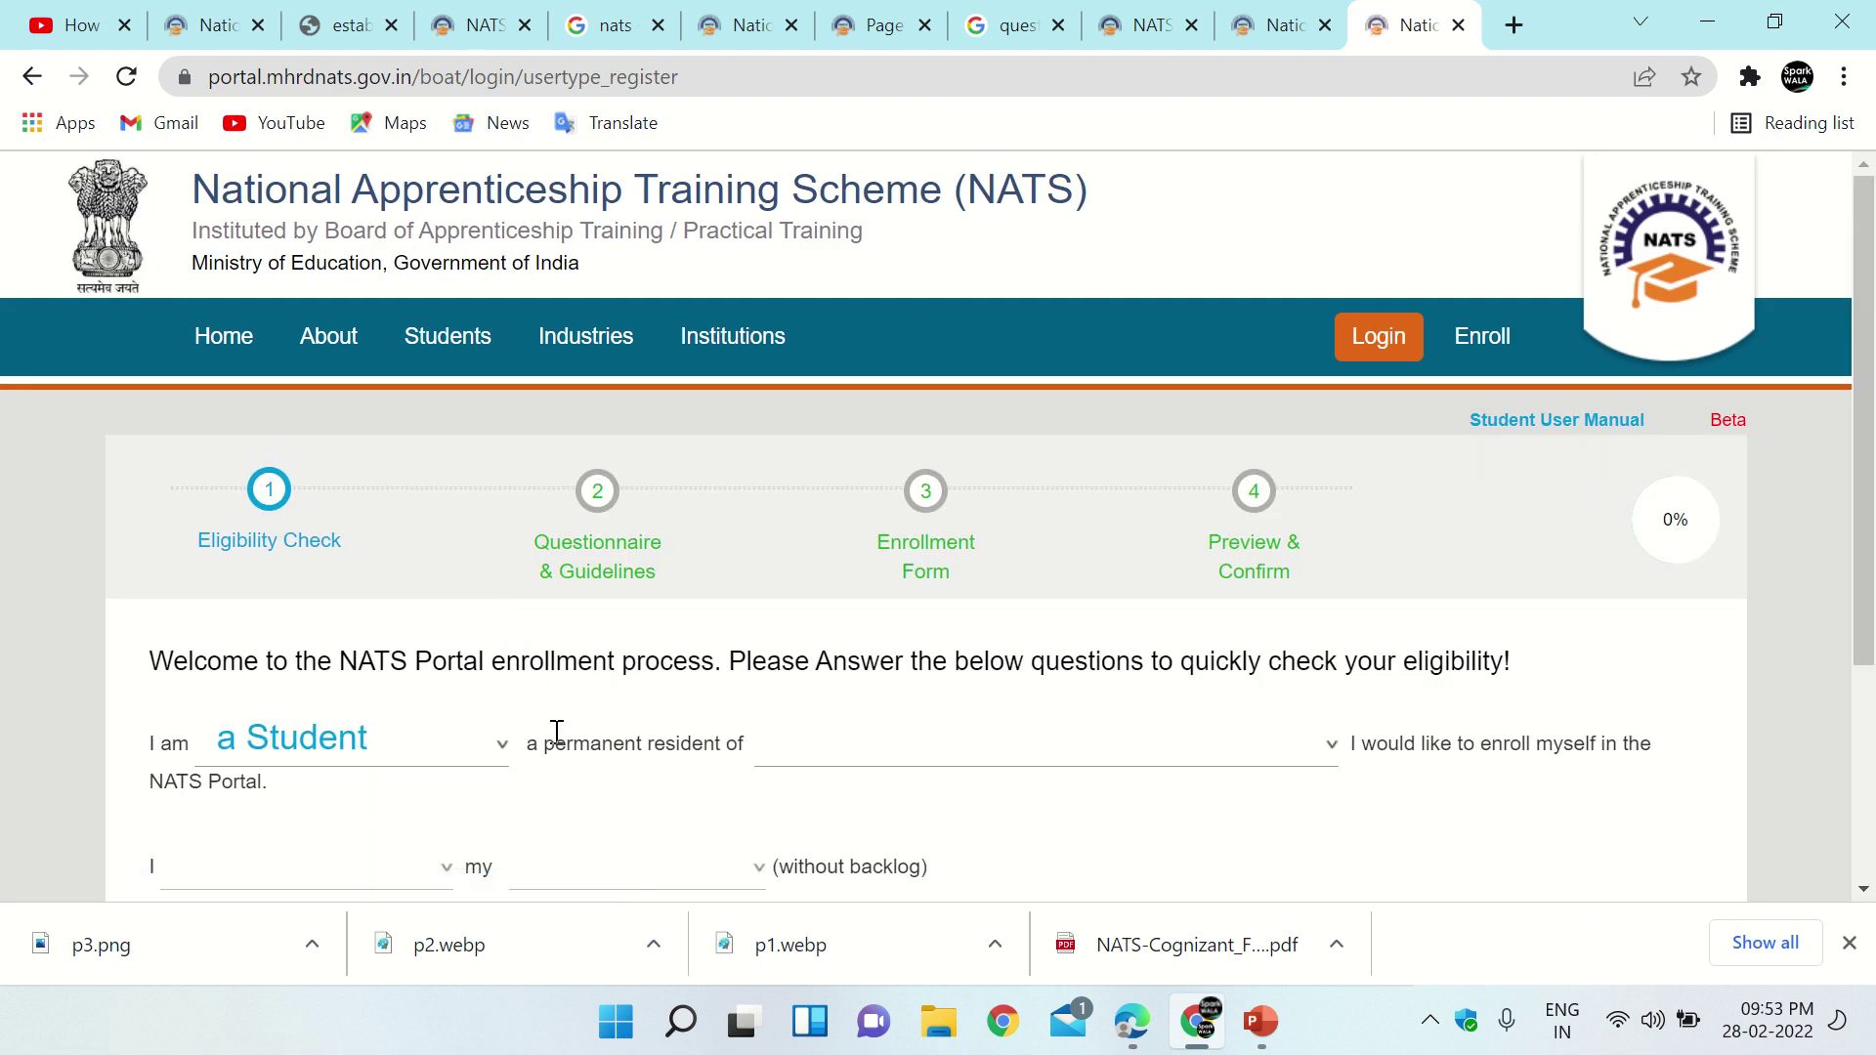
# Choose UTTAR PRADESH as permanent residence and 'have completed' as study status.
pyautogui.scroll(-2, 557, 738)
pyautogui.scroll(-1, 640, 683)
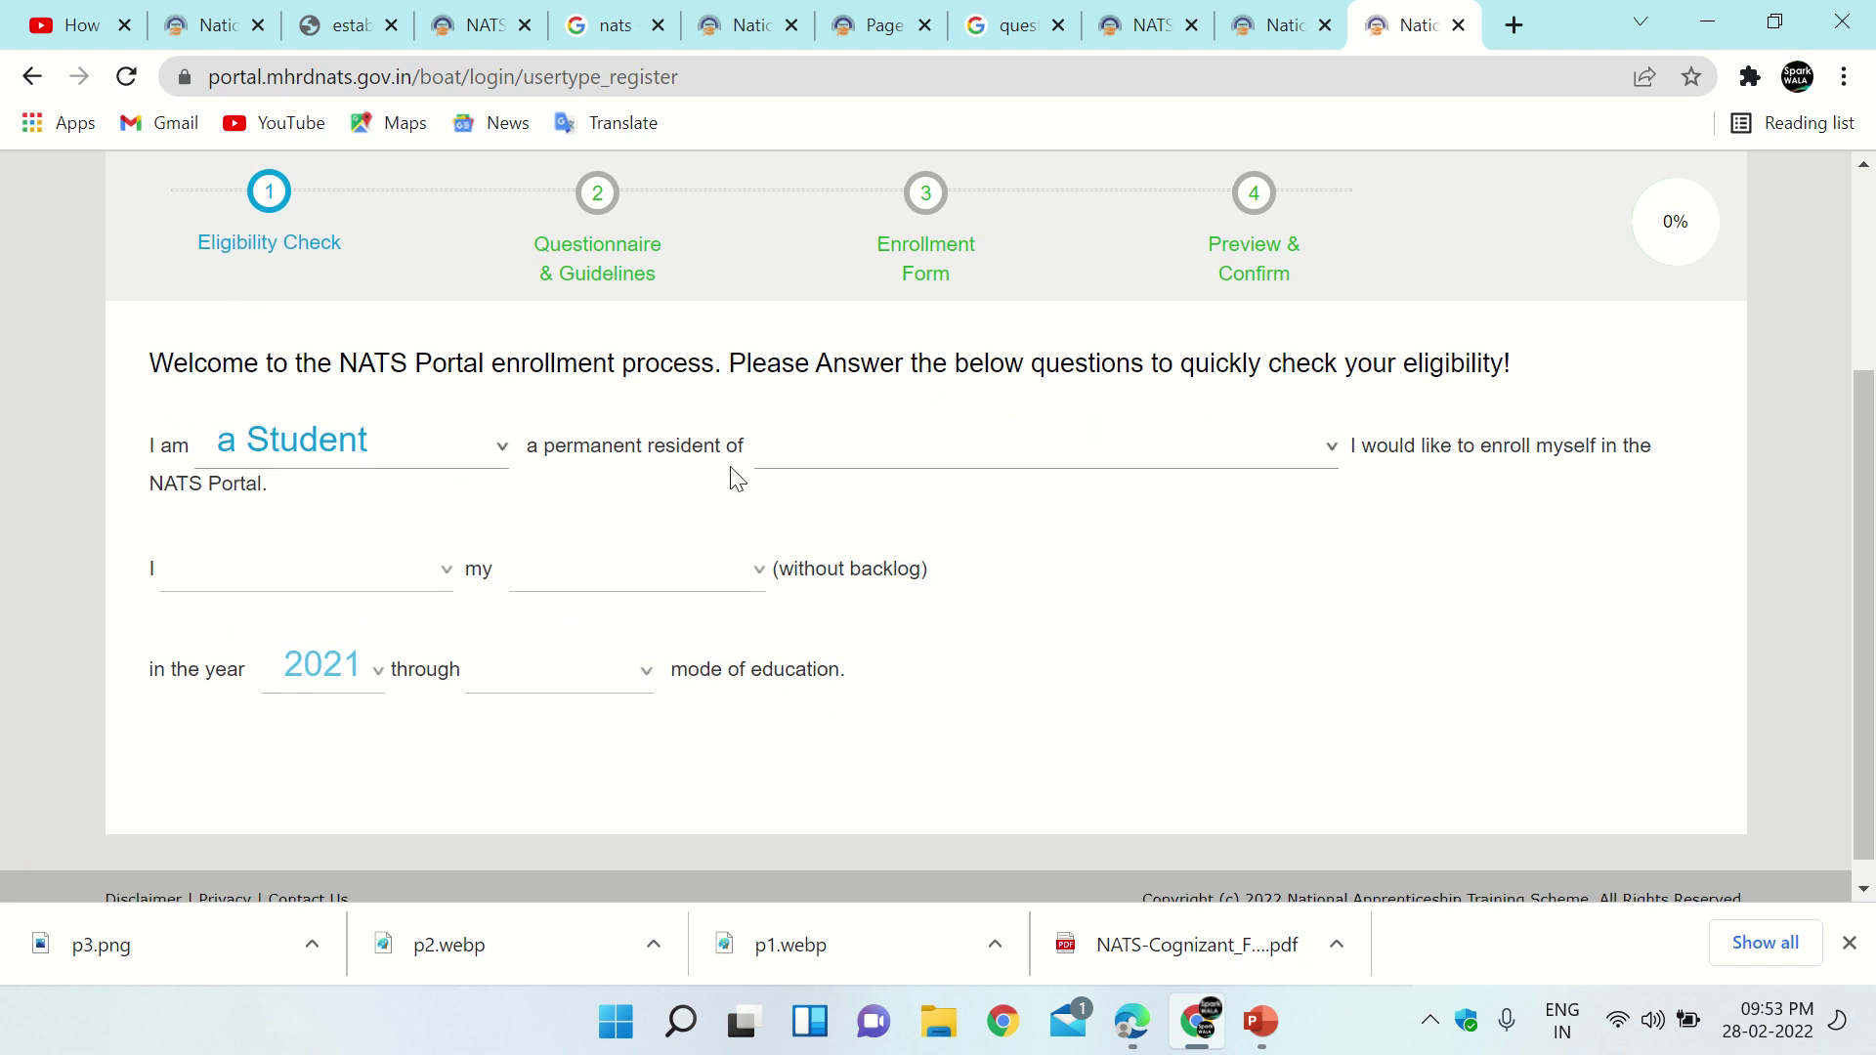
pyautogui.click(1335, 452)
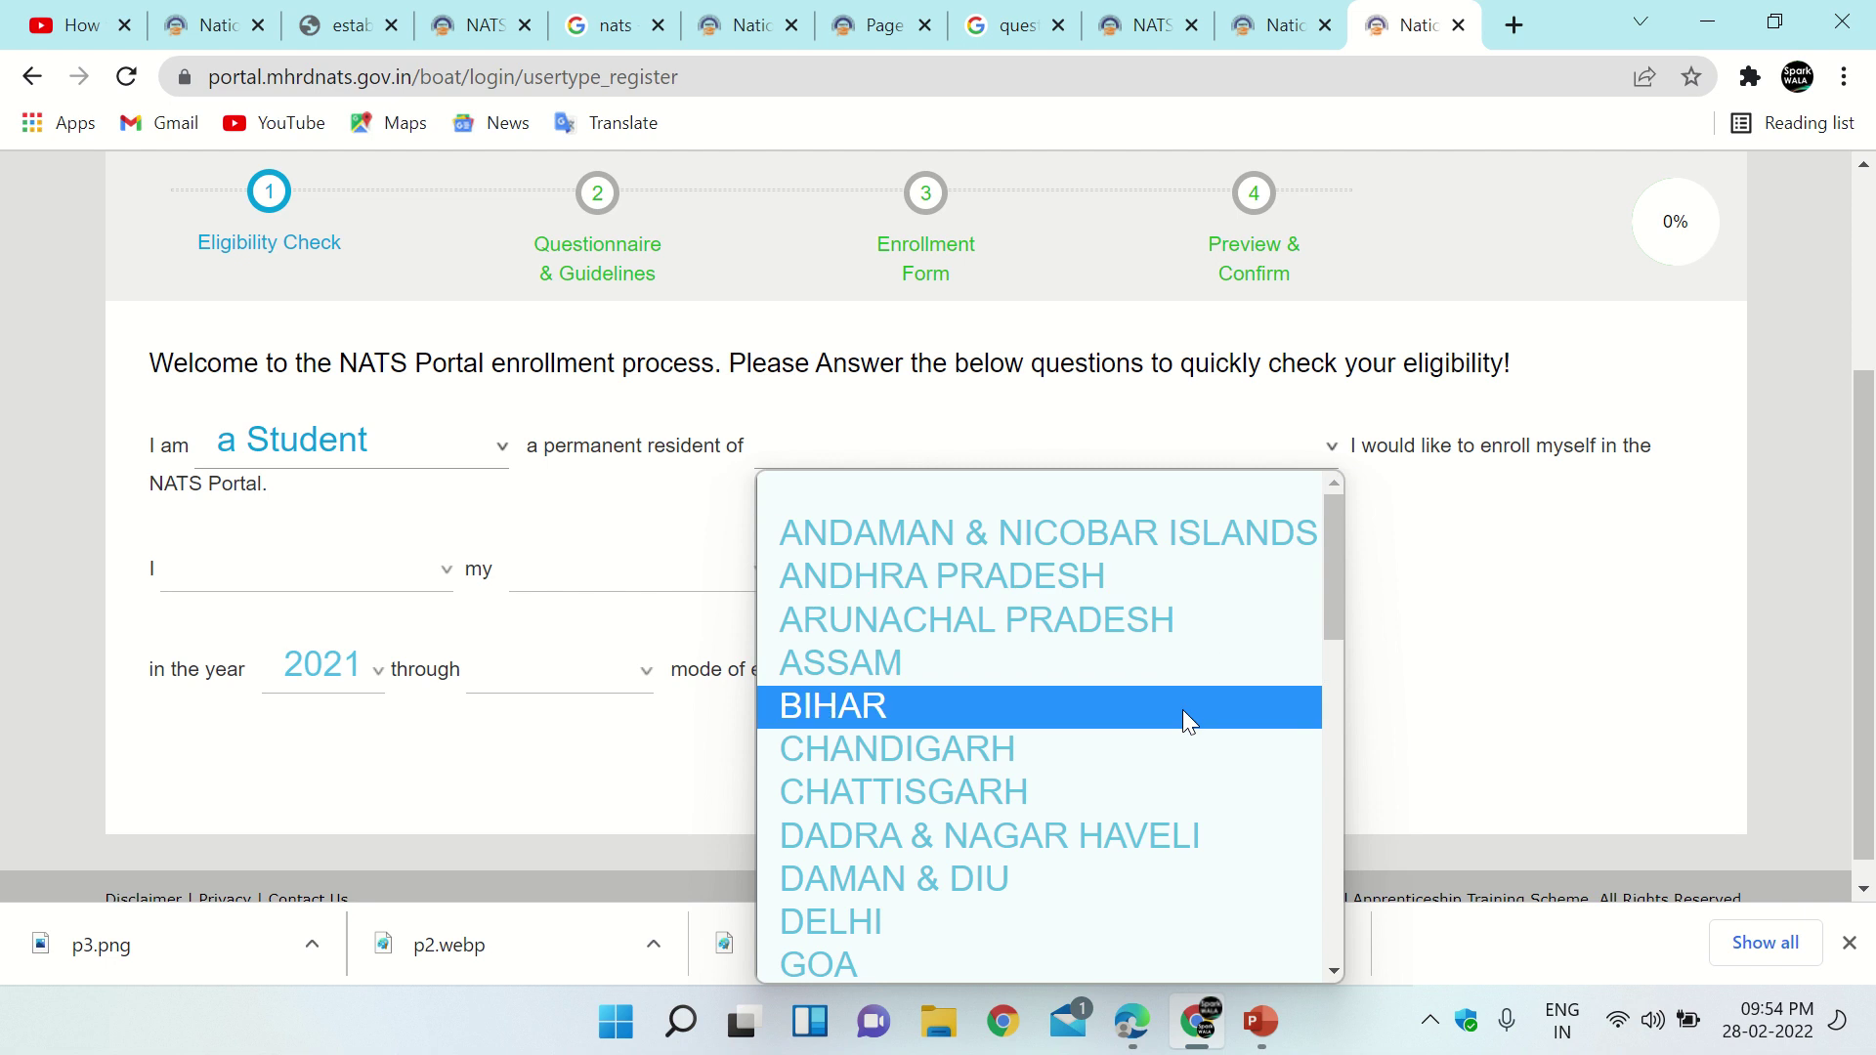
pyautogui.scroll(-3, 1185, 716)
pyautogui.scroll(-8, 1185, 721)
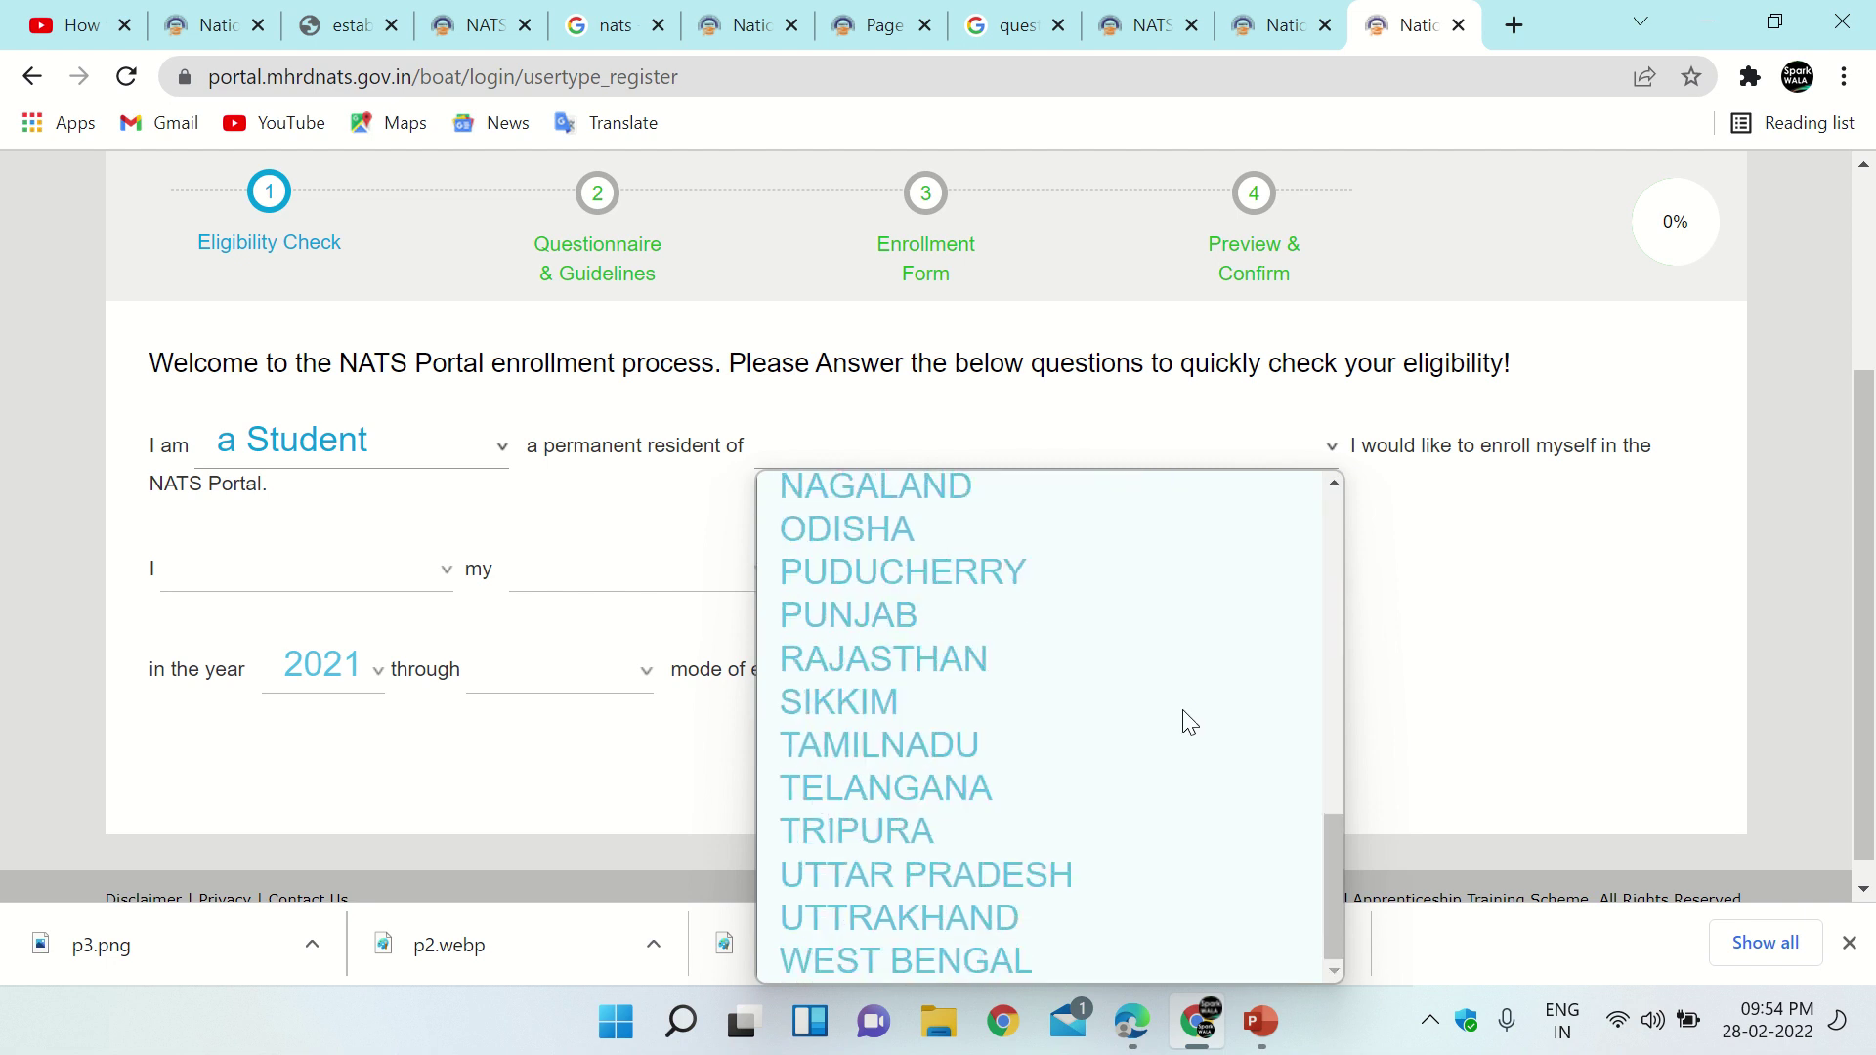
pyautogui.click(1002, 876)
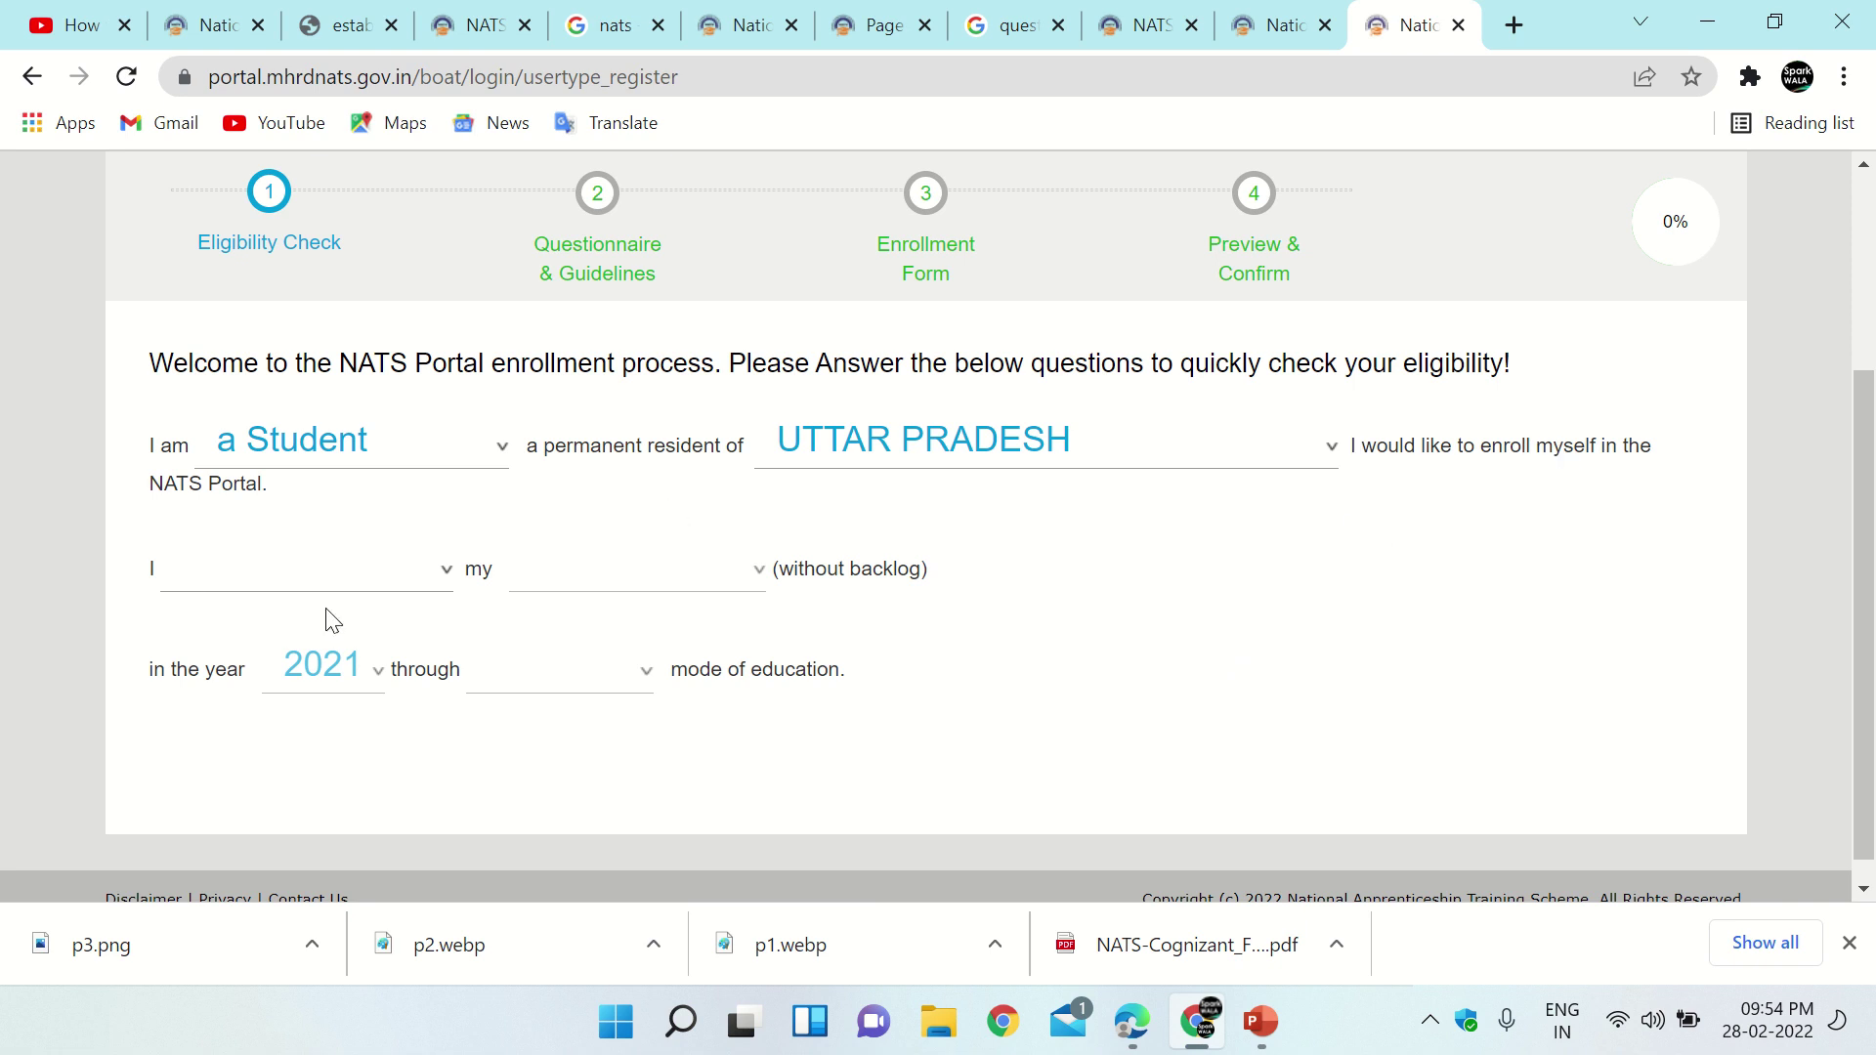
pyautogui.click(449, 579)
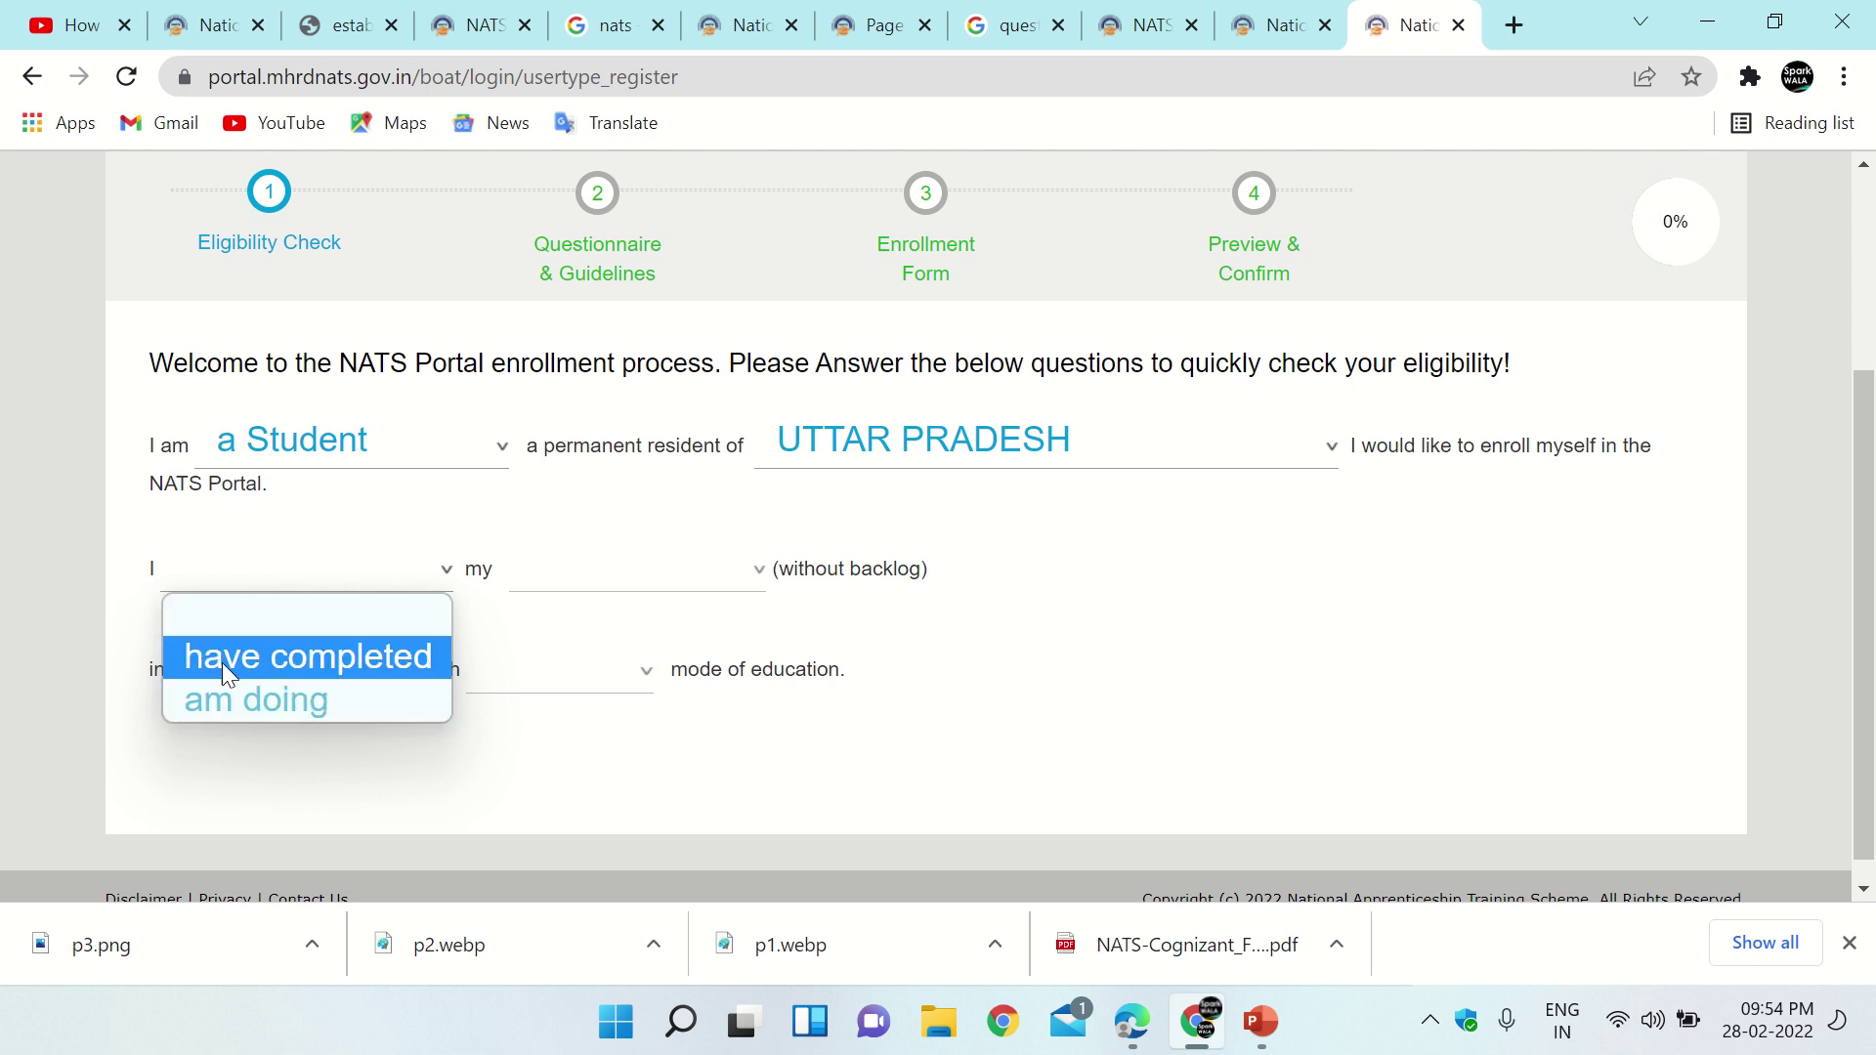
pyautogui.click(306, 659)
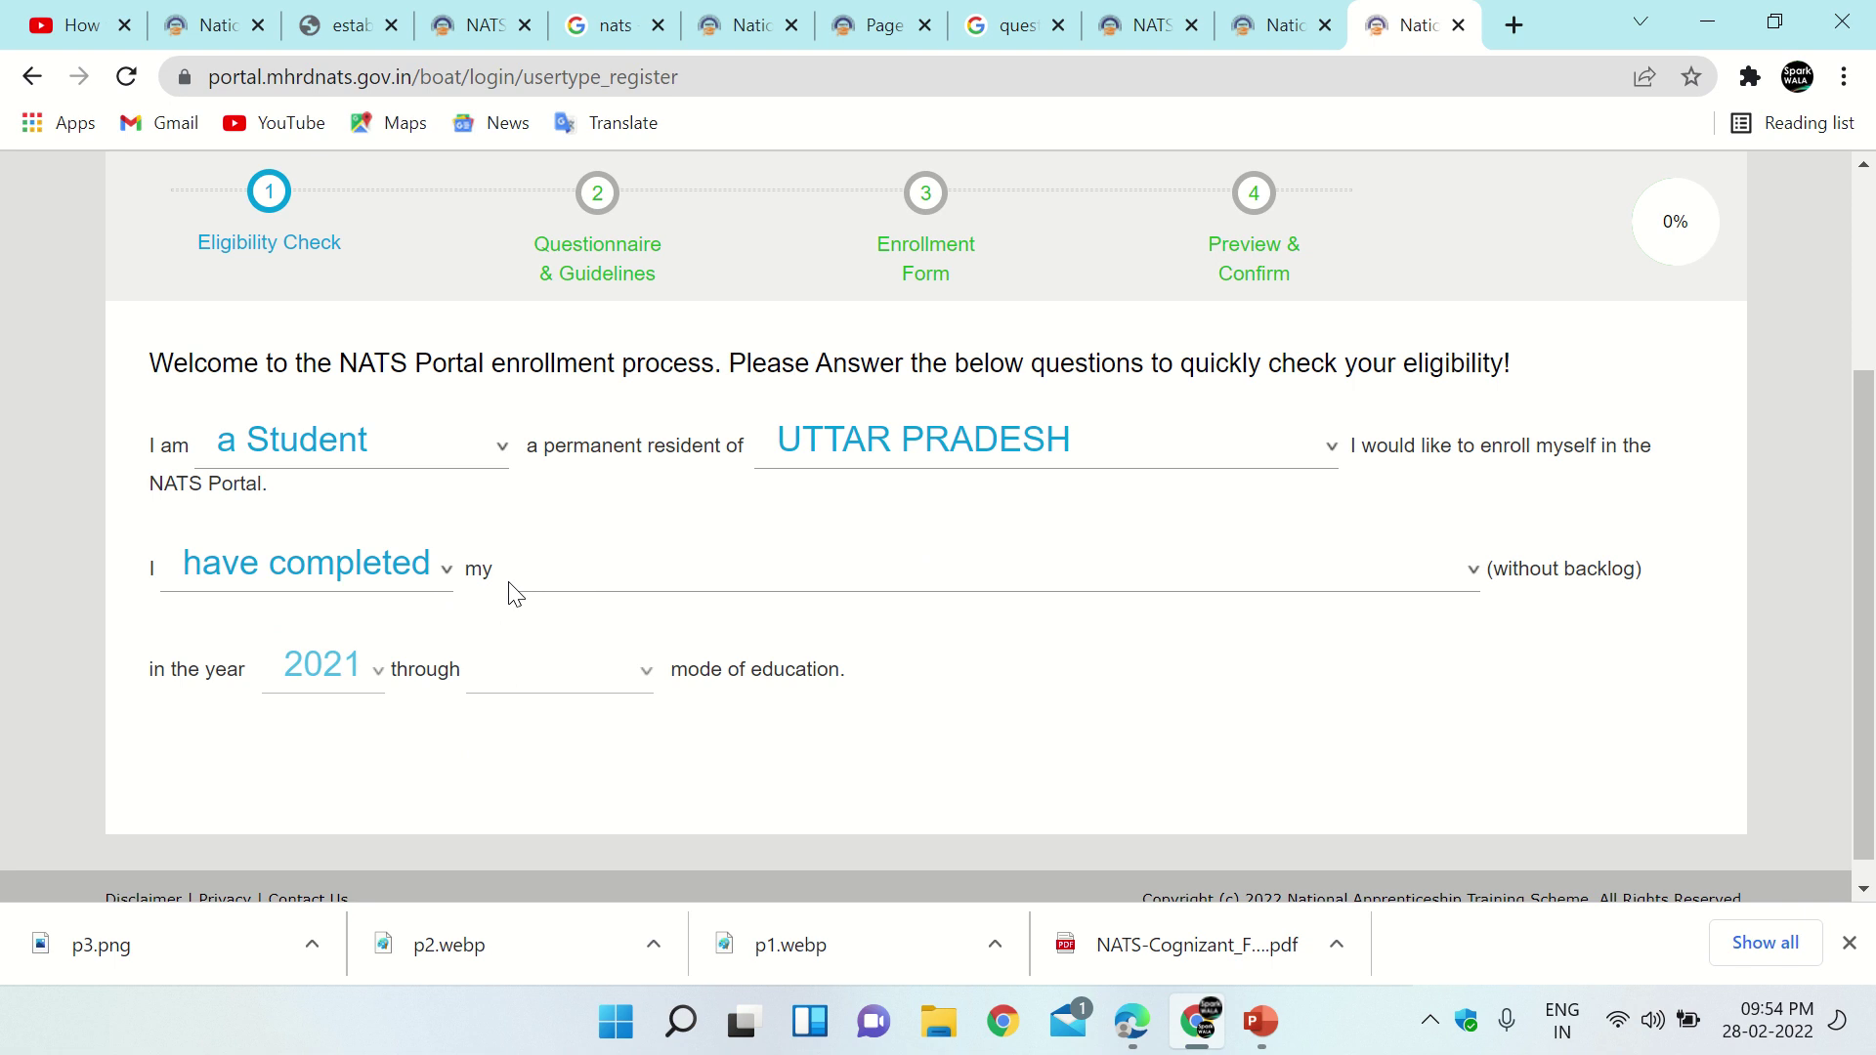
# Select engineering graduation as qualification with Regular mode of education.
pyautogui.click(1474, 573)
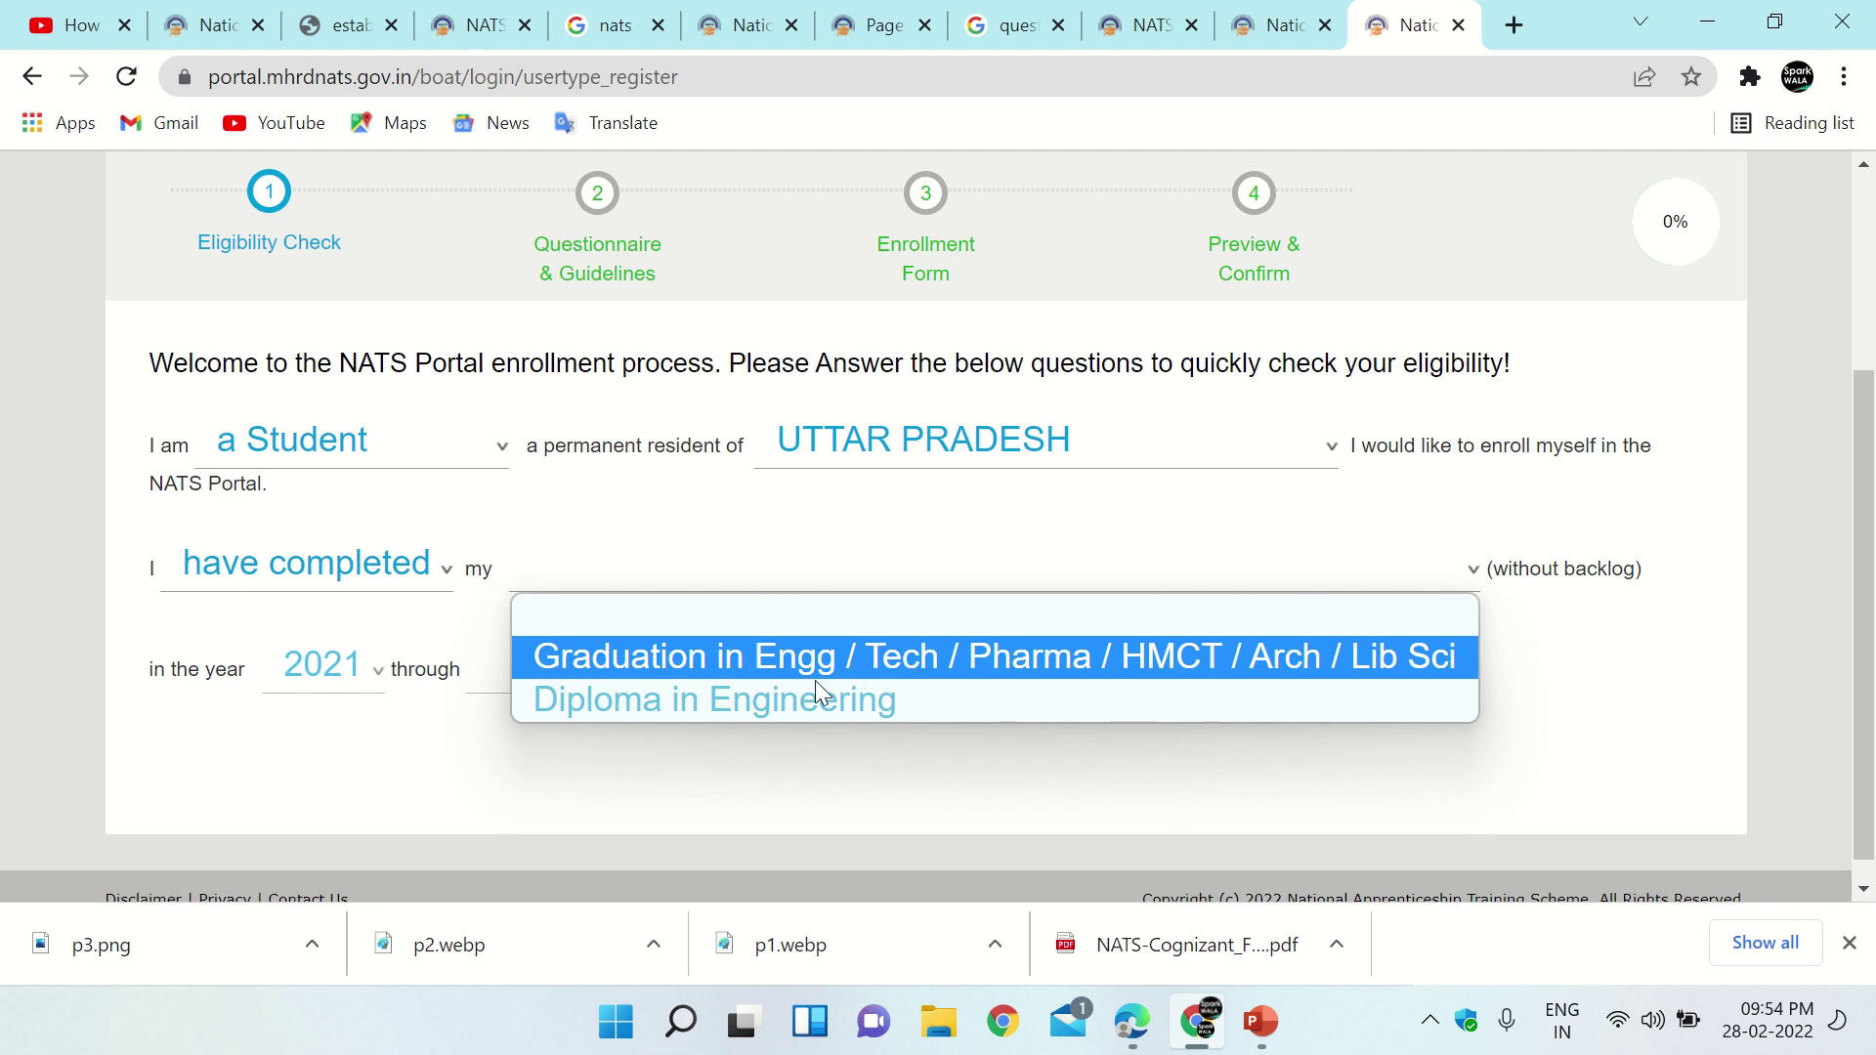
pyautogui.click(772, 672)
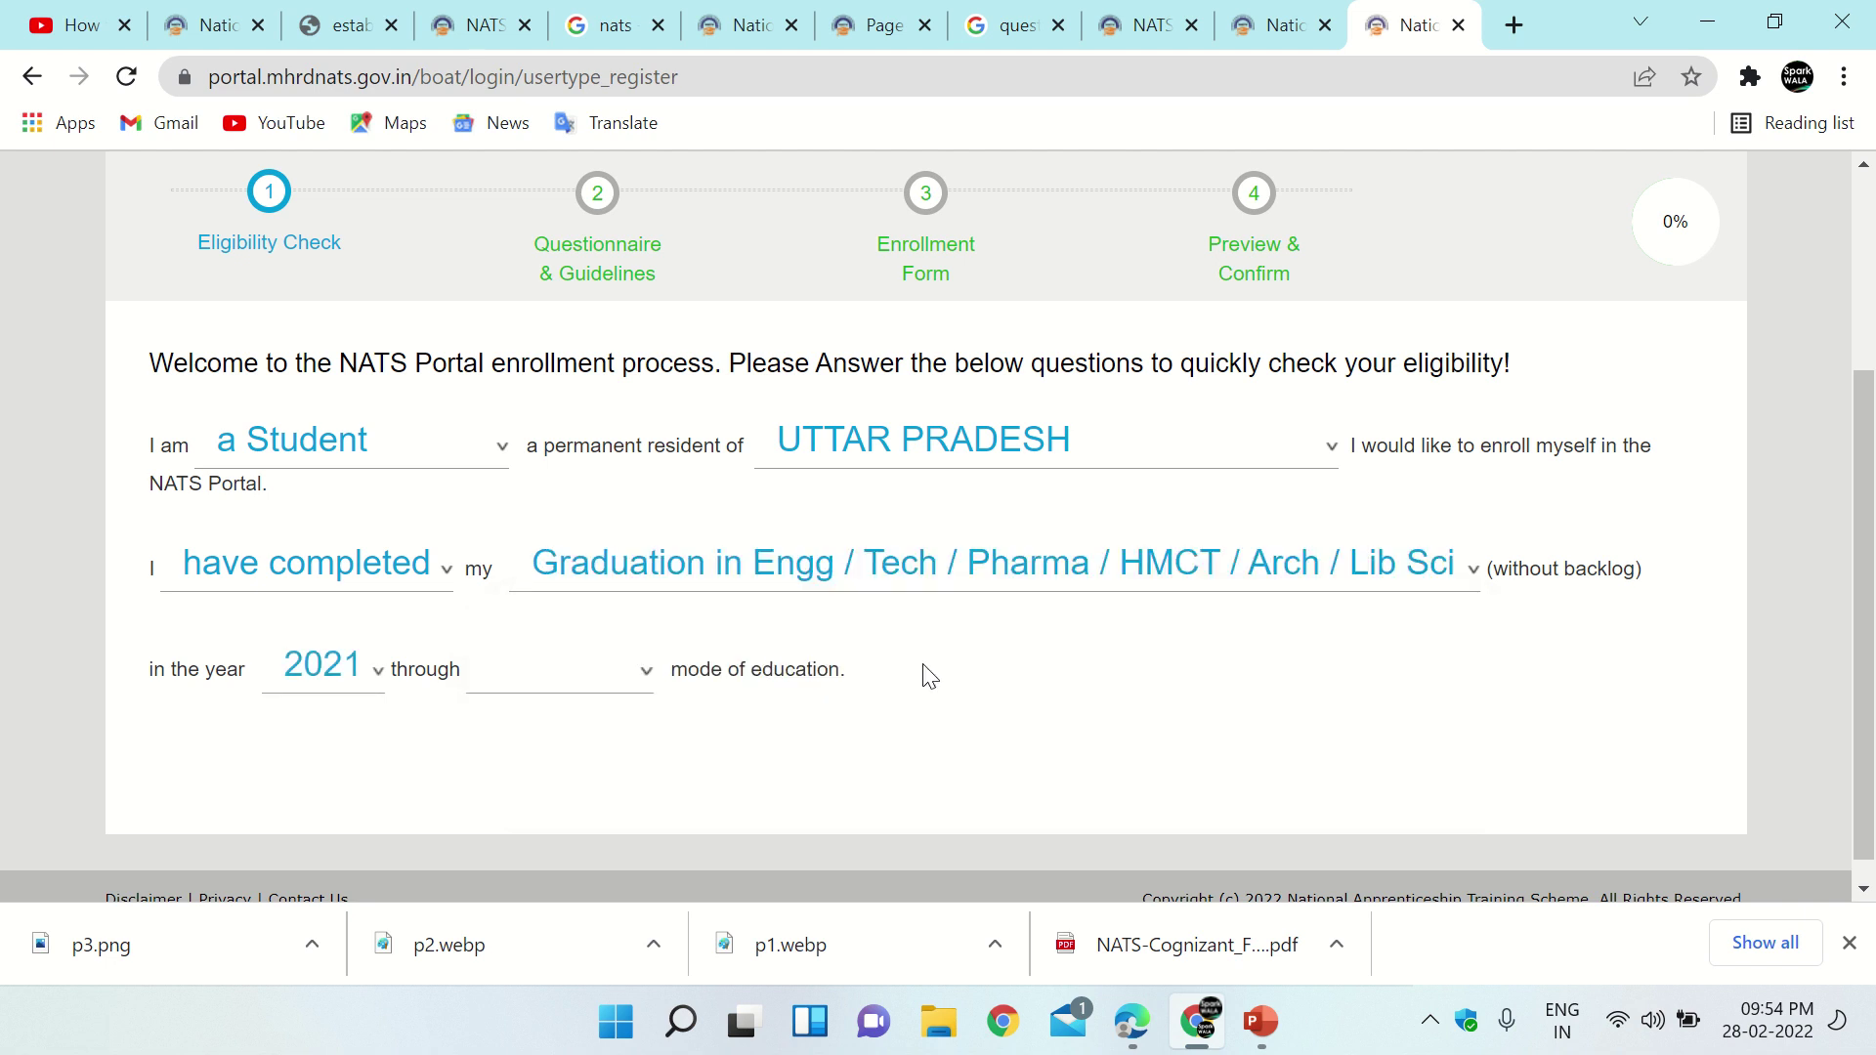
pyautogui.scroll(-1, 927, 672)
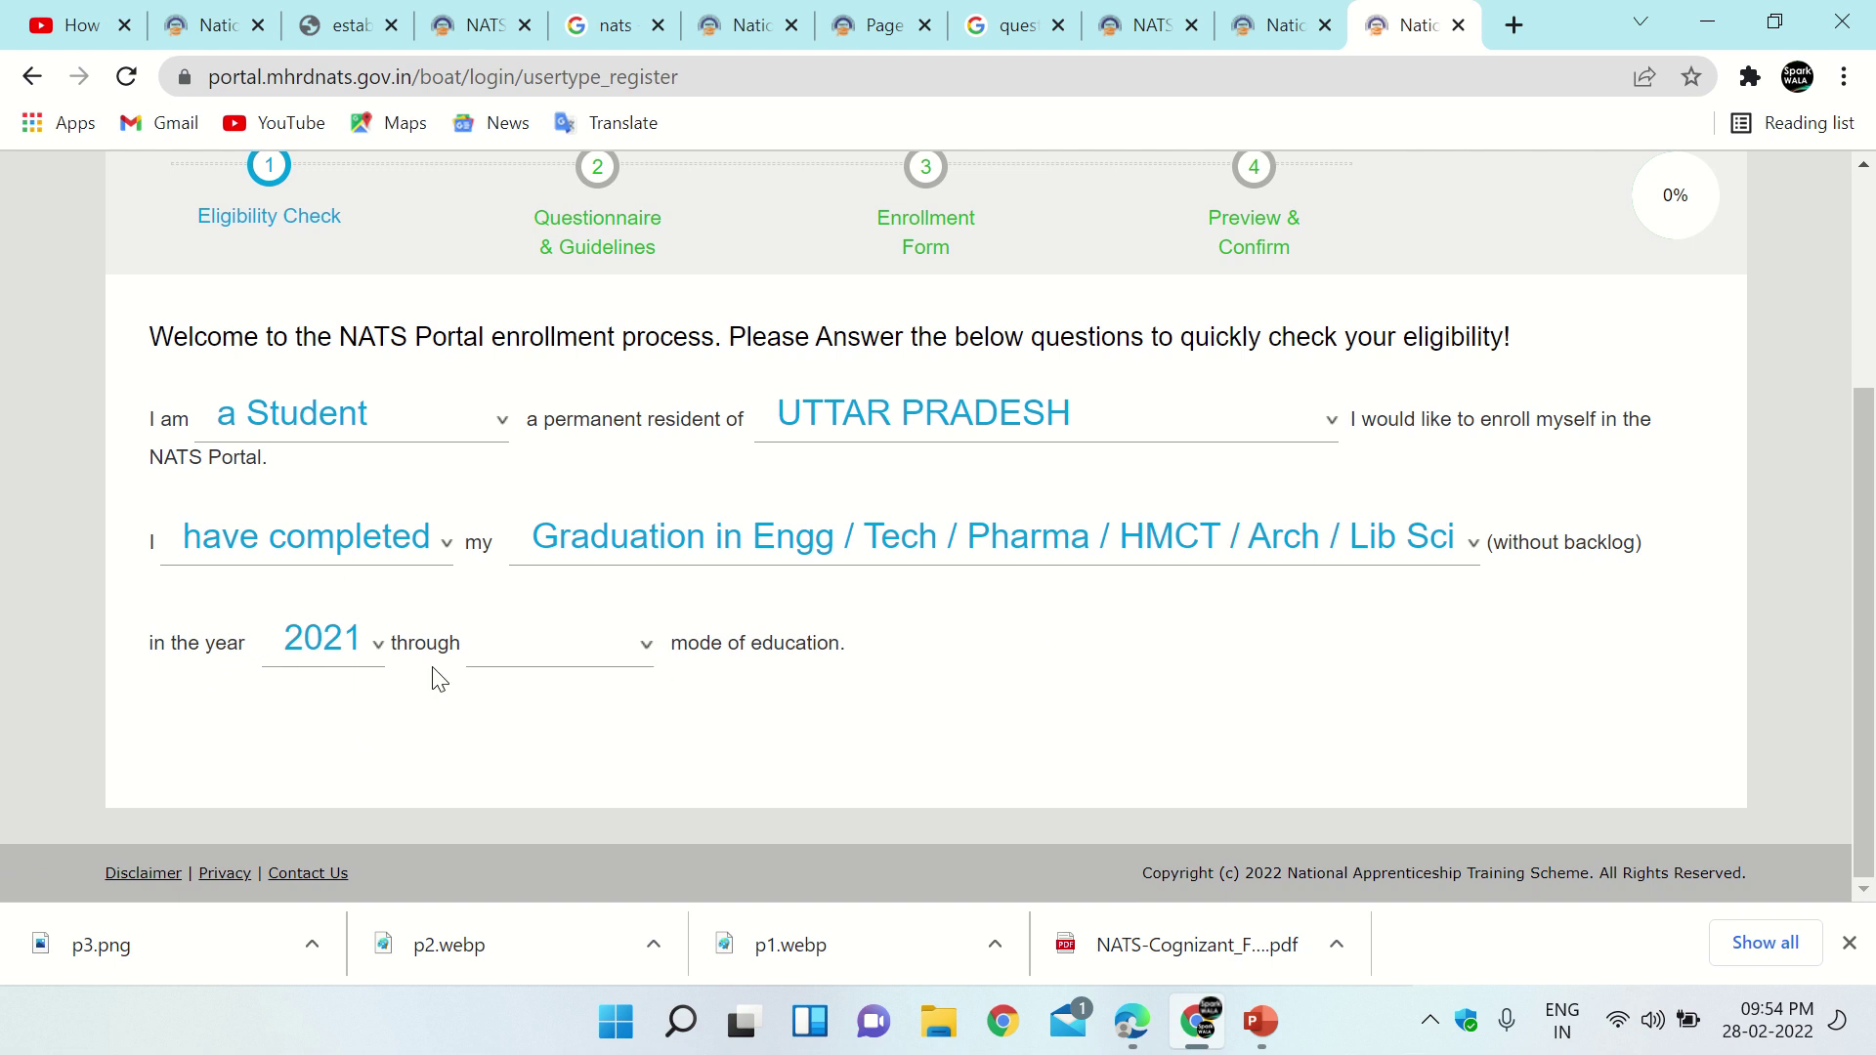
pyautogui.click(647, 649)
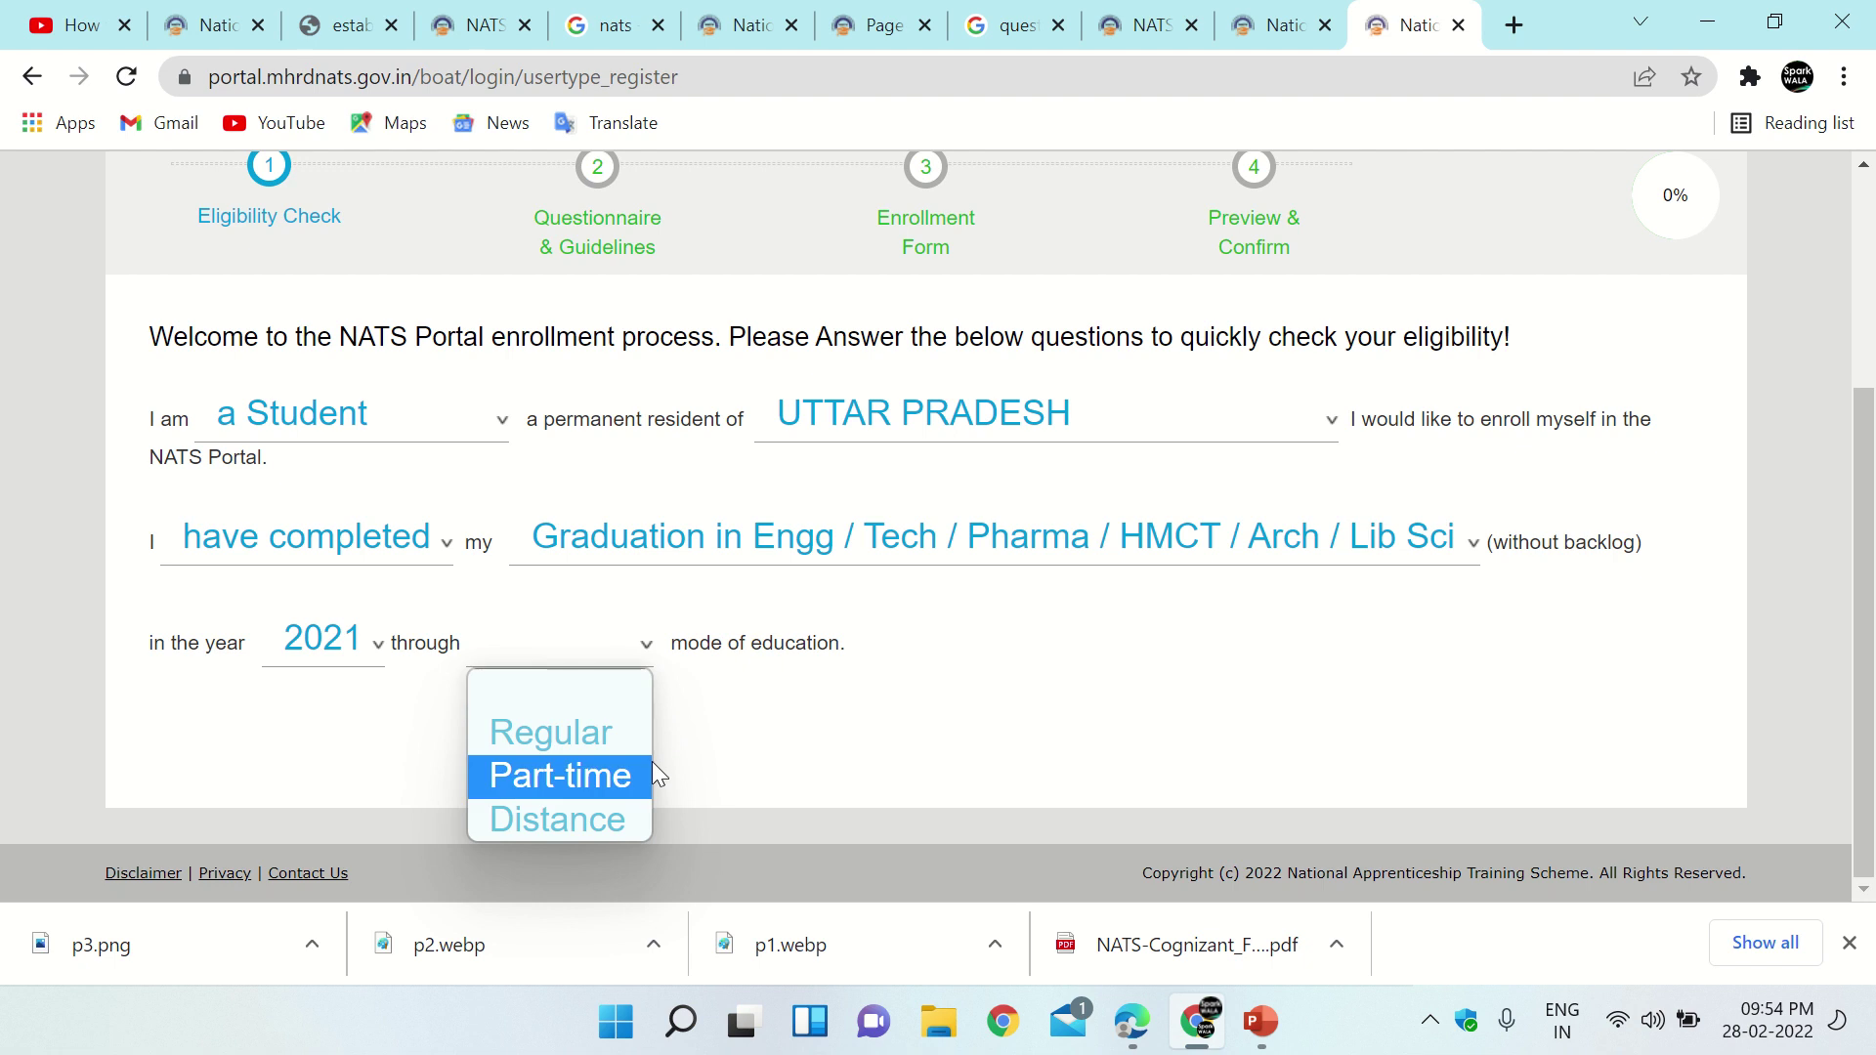
pyautogui.click(625, 736)
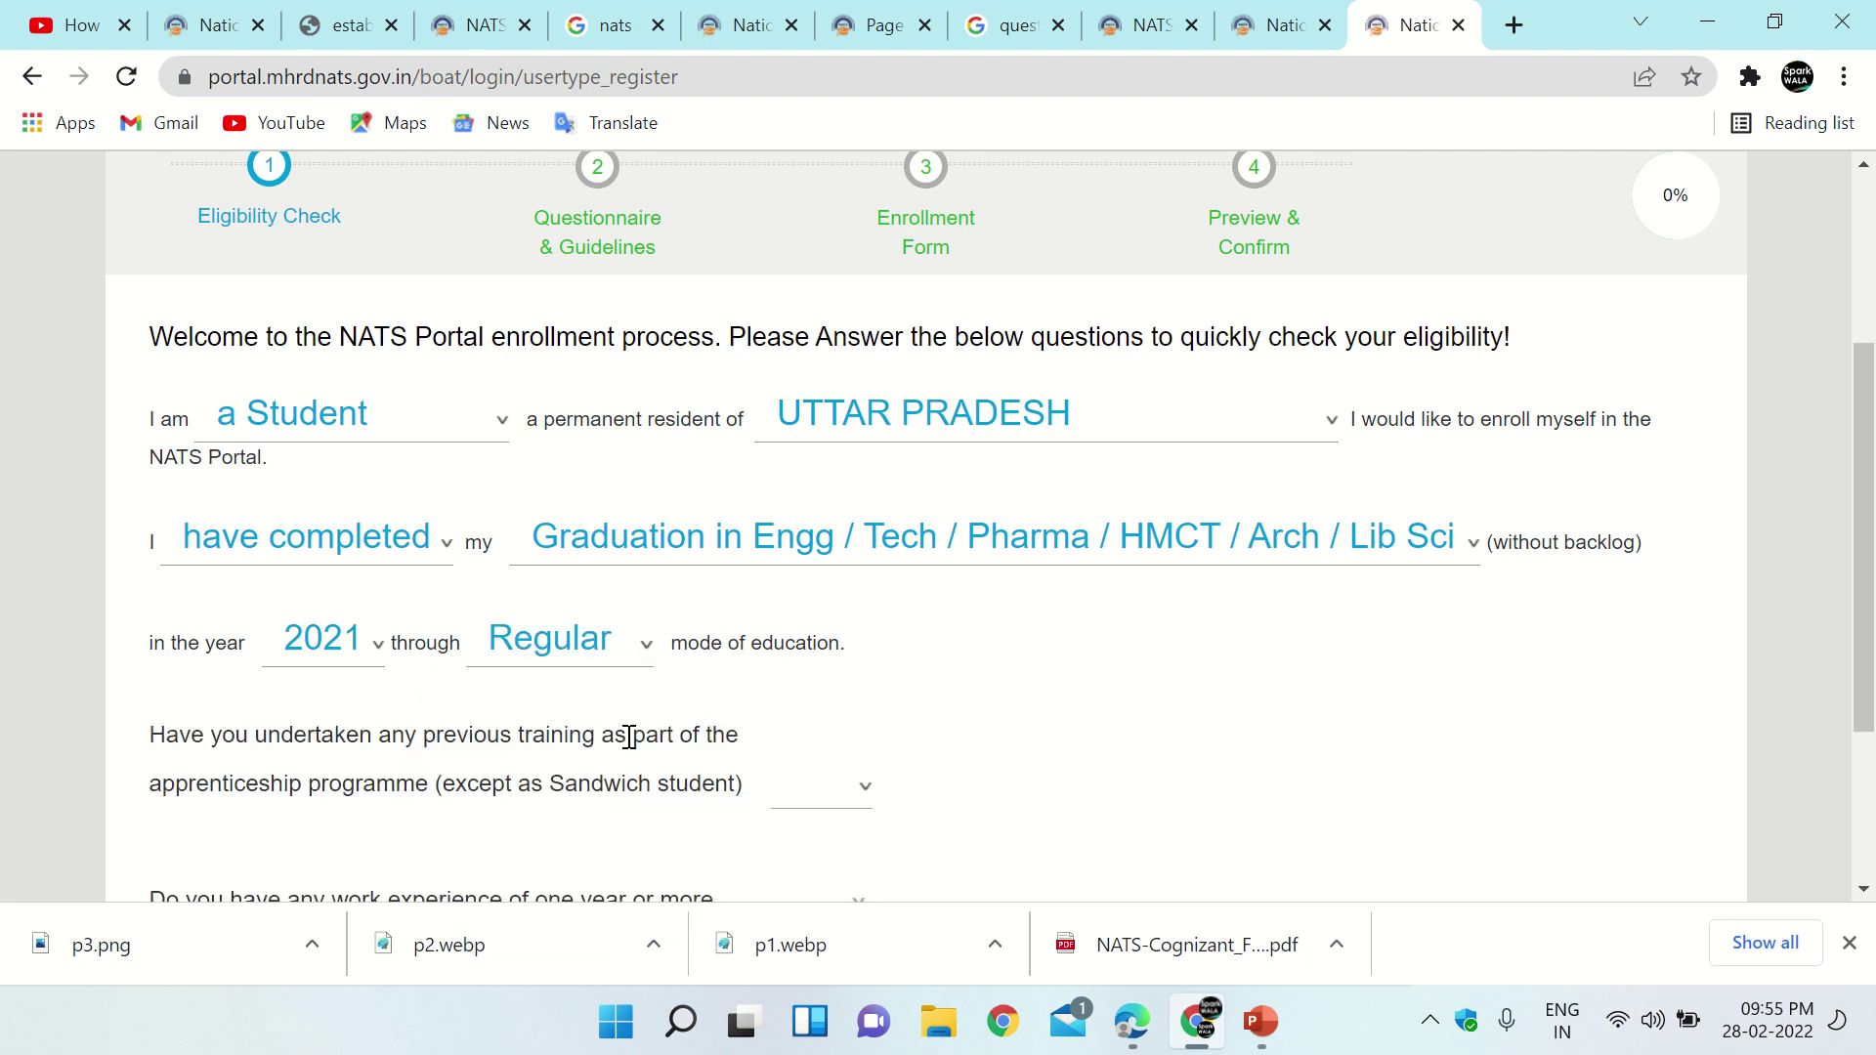
pyautogui.scroll(-1, 678, 737)
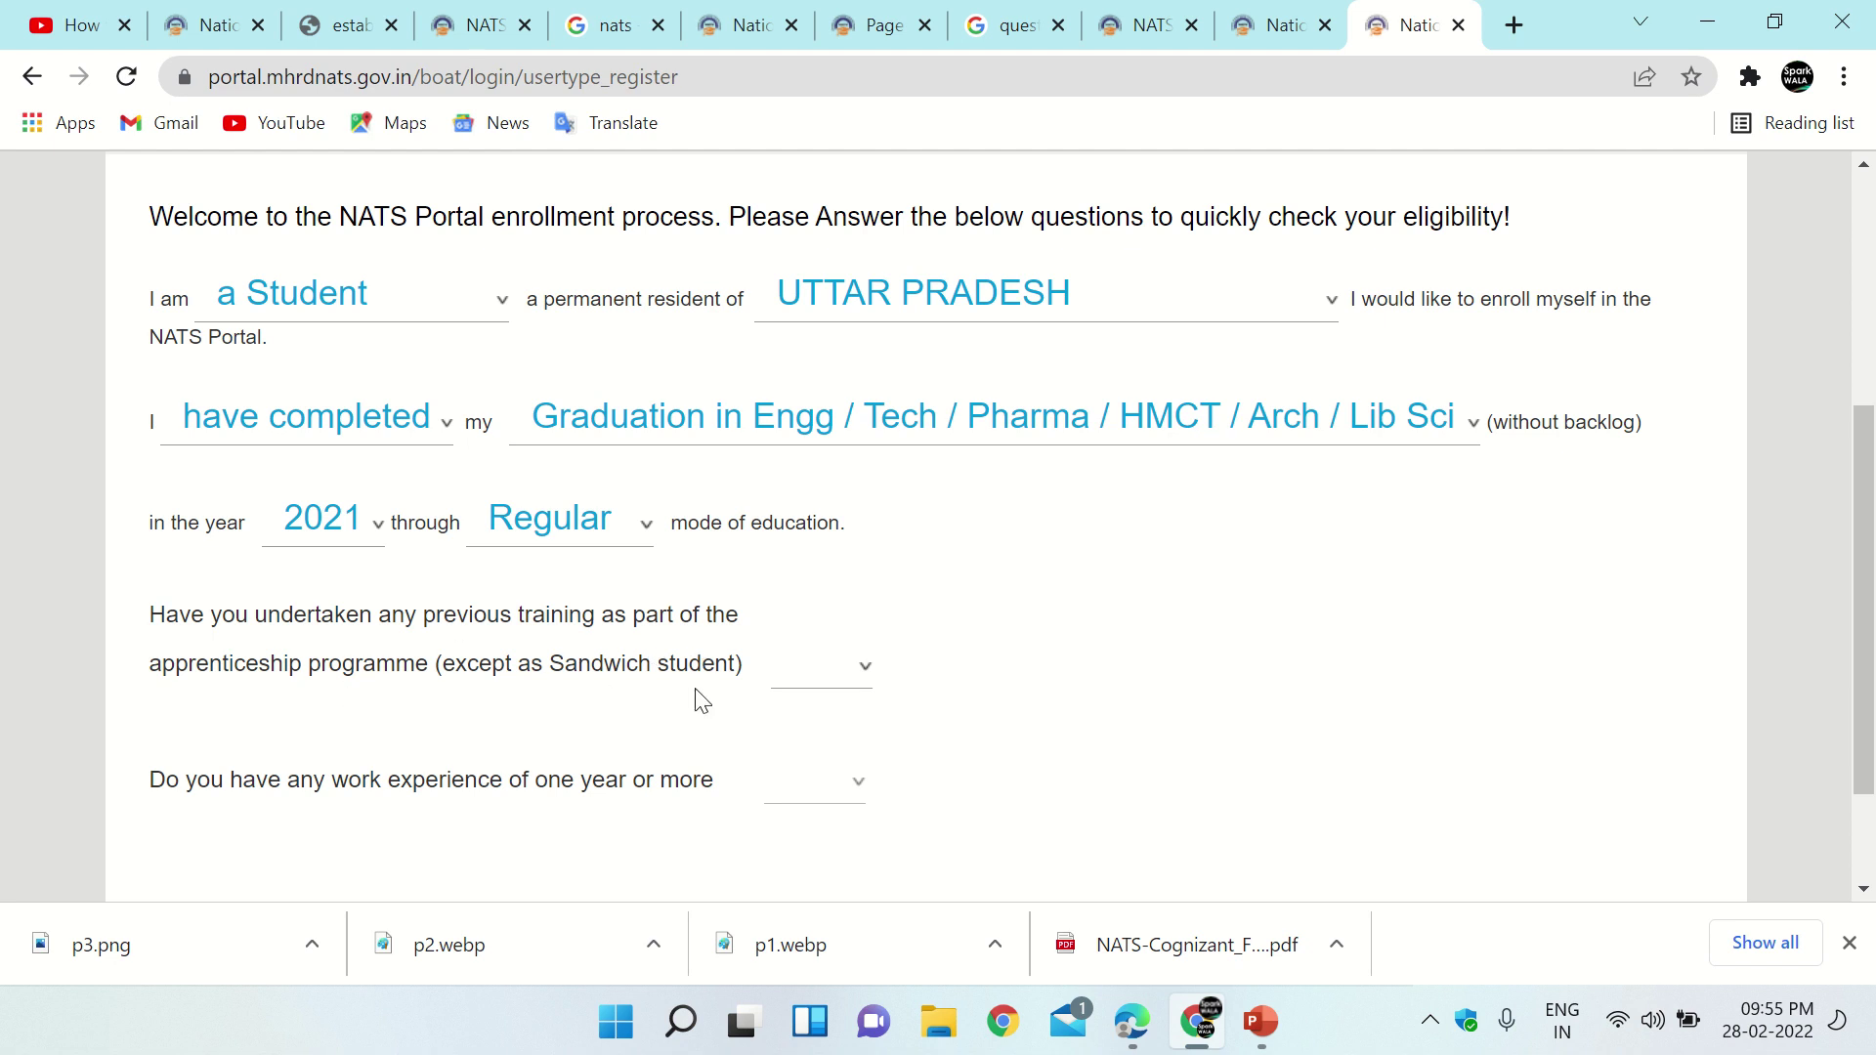
# Answer No to previous apprenticeship training and to one year of work experience.
pyautogui.click(862, 673)
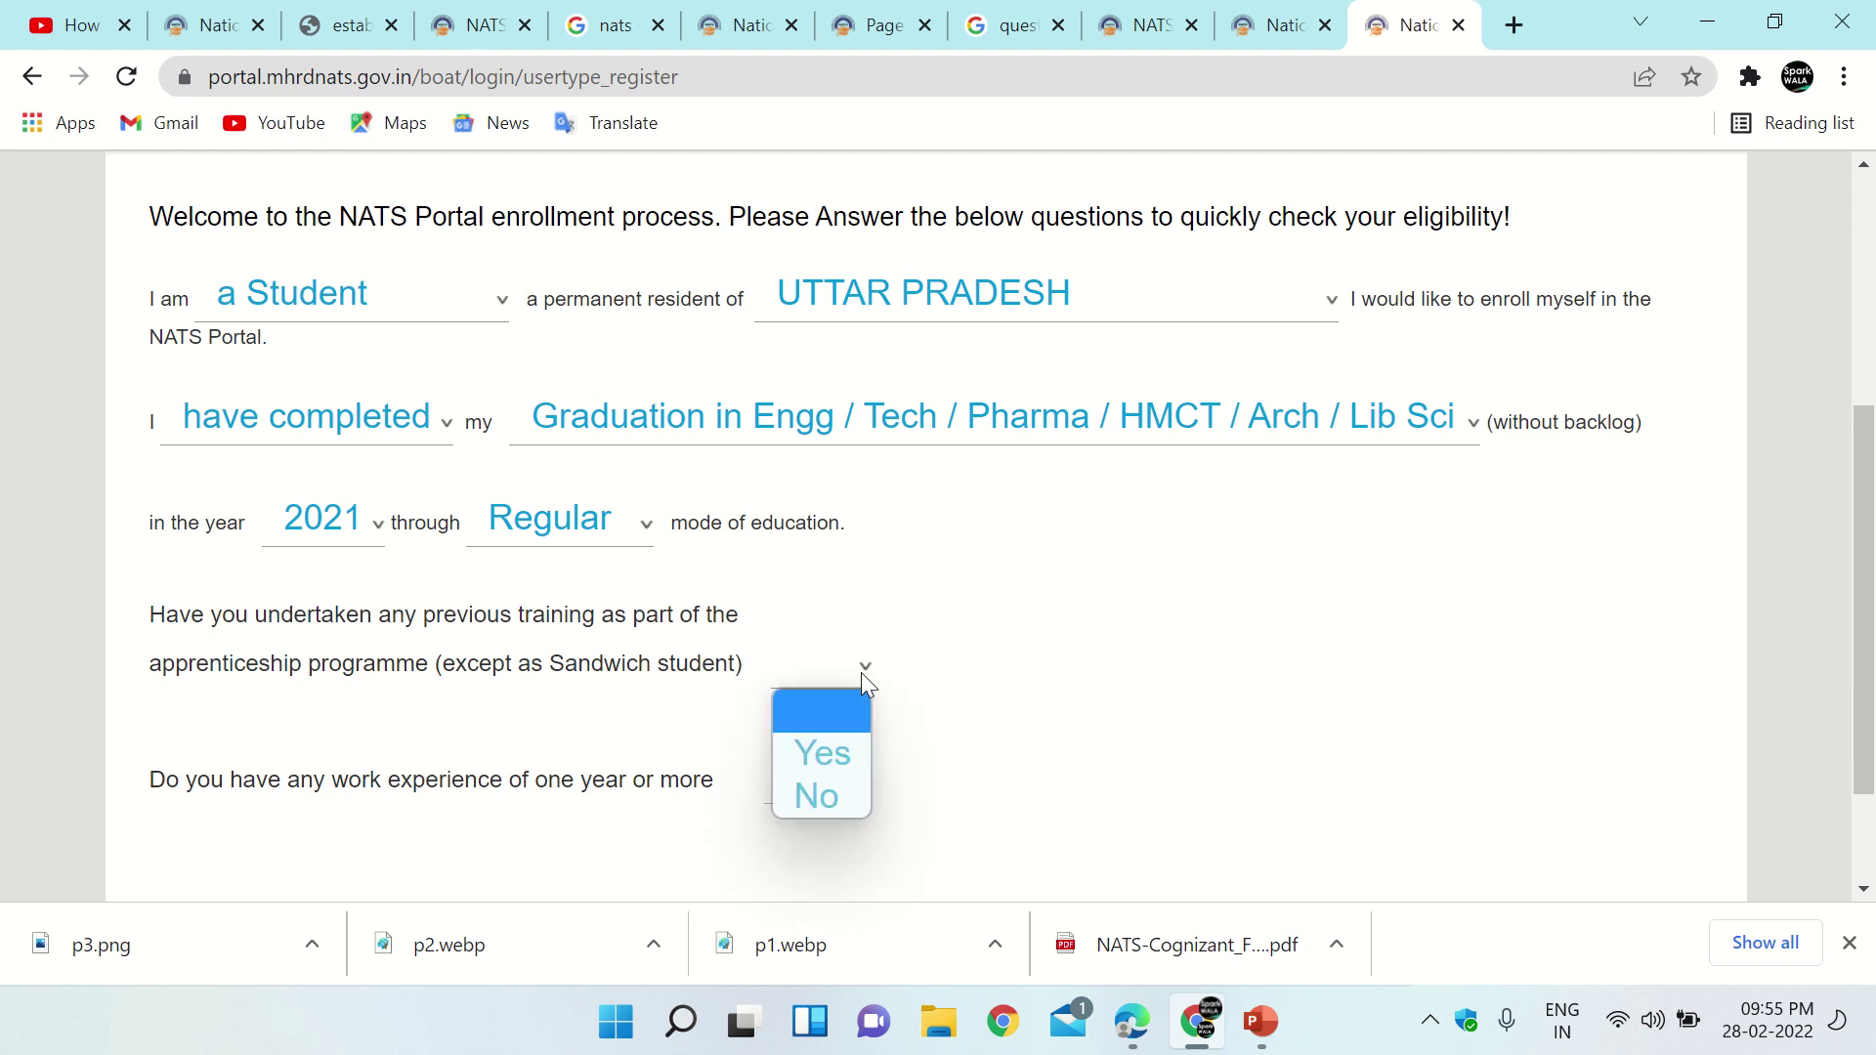
pyautogui.click(846, 794)
pyautogui.scroll(-1, 891, 796)
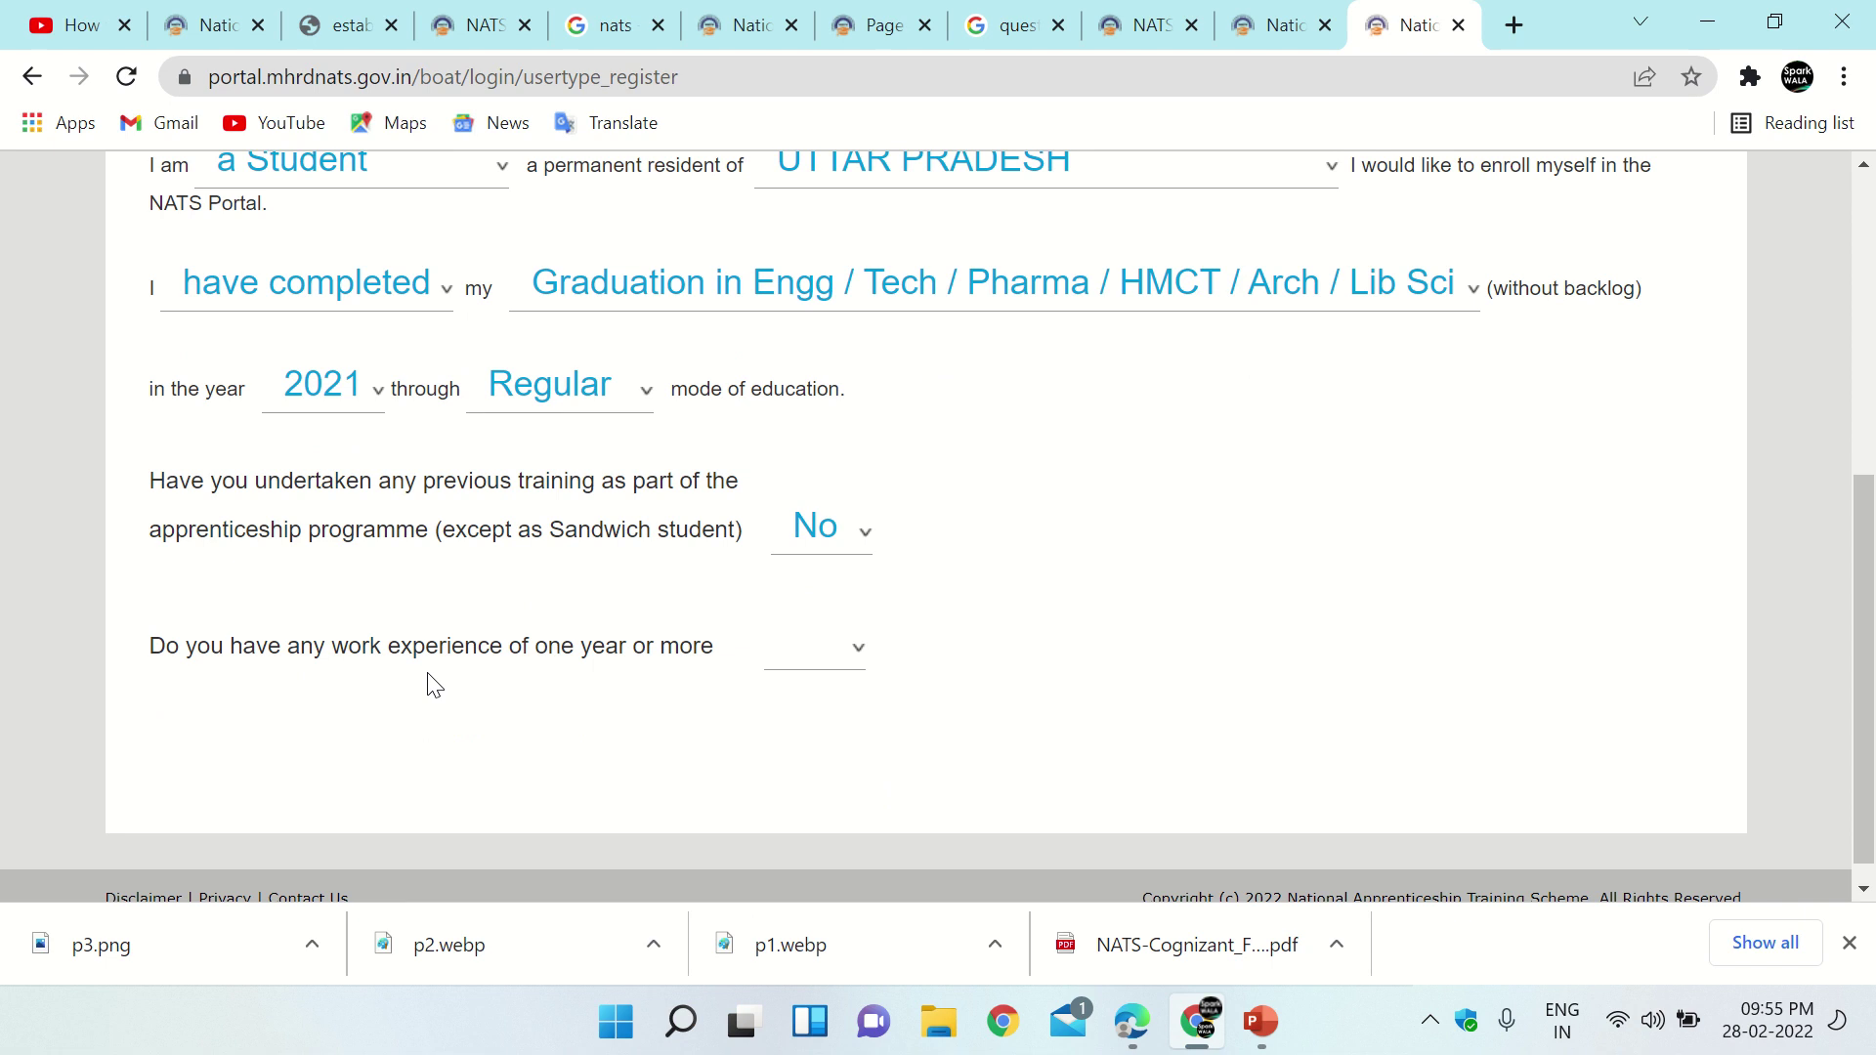
pyautogui.click(860, 649)
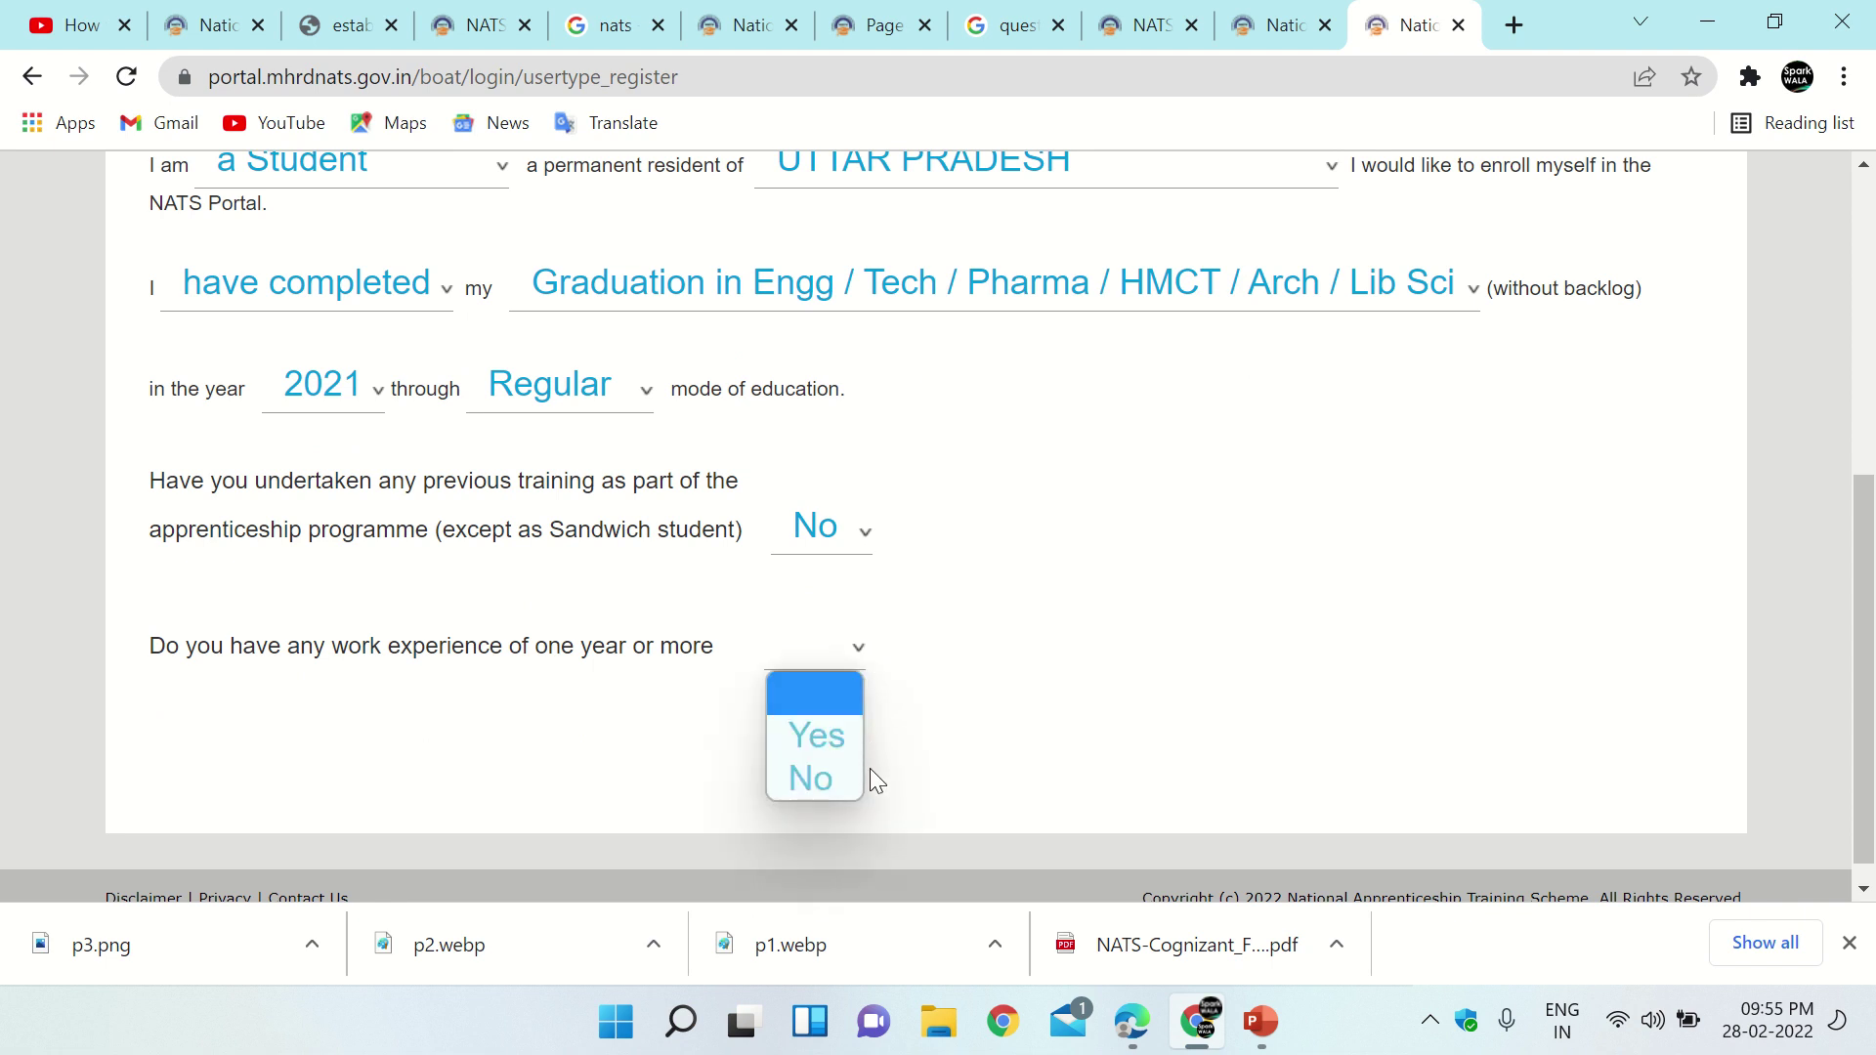
pyautogui.click(817, 775)
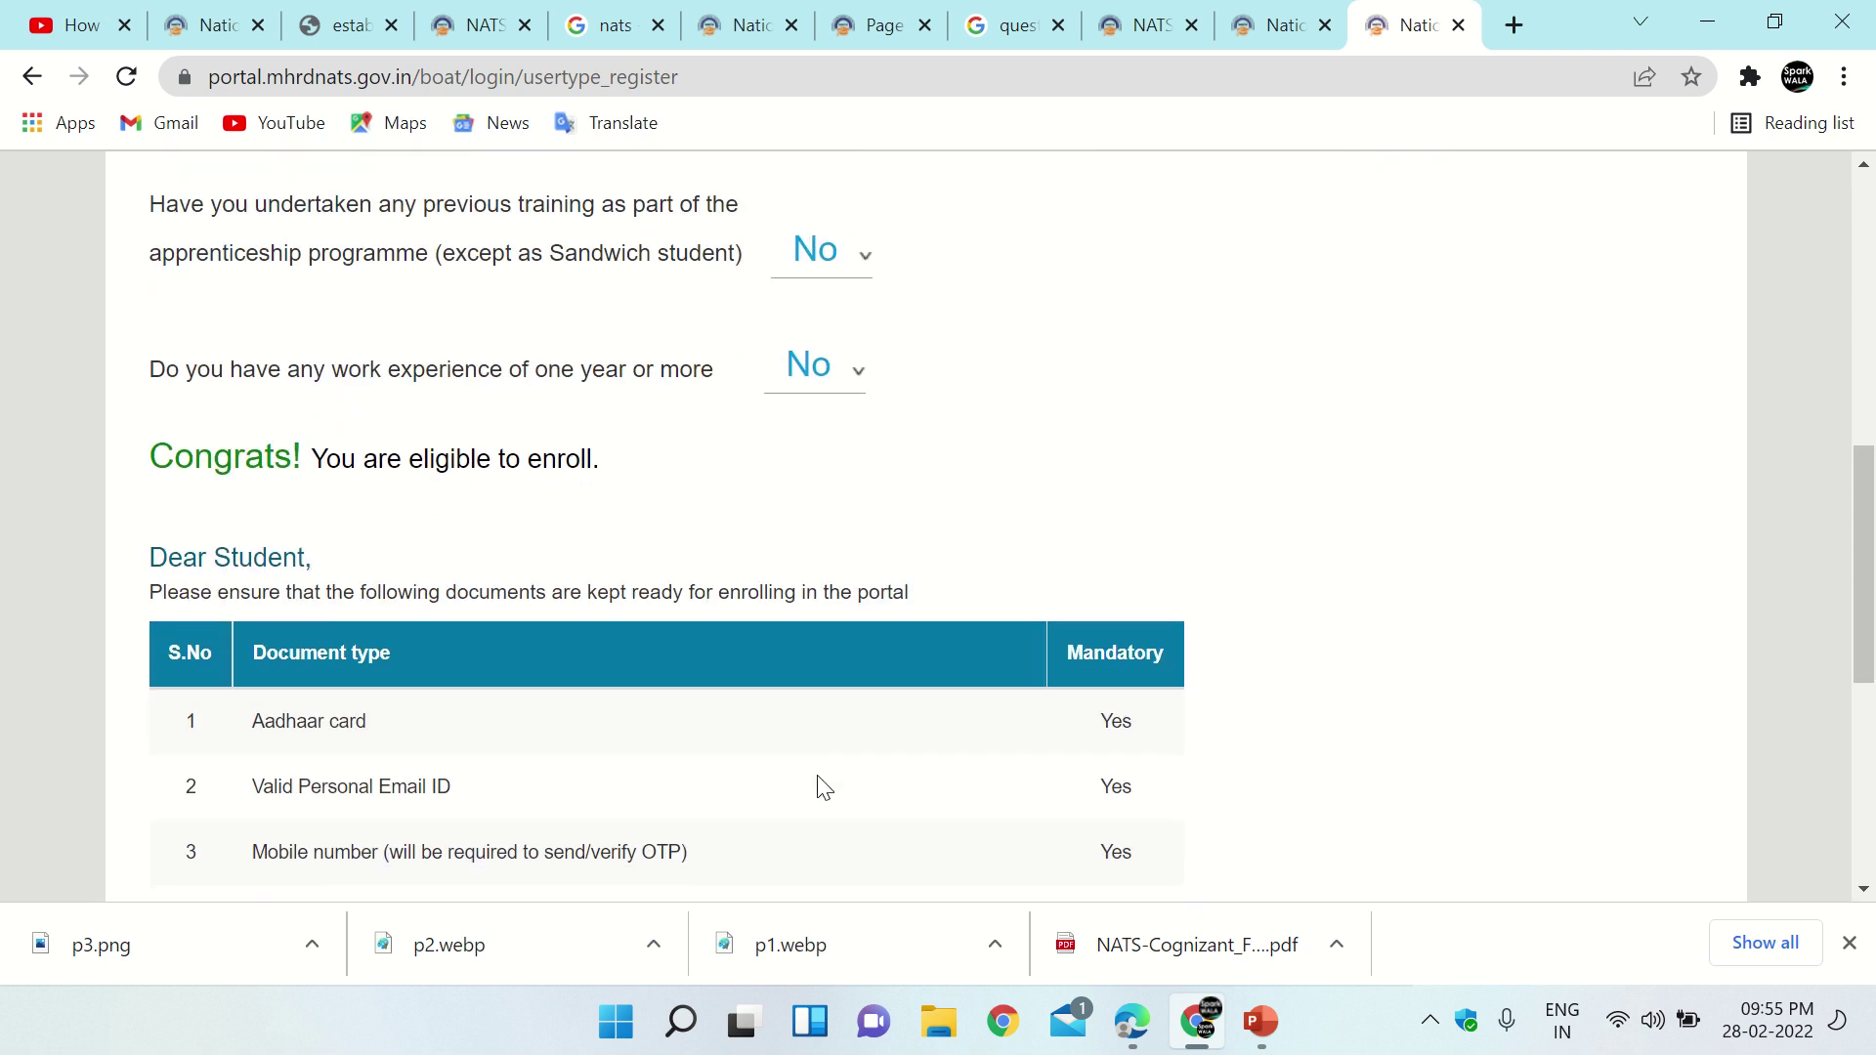
# Review the seven mandatory documents, from Aadhaar card to bank passbook first page.
pyautogui.scroll(-1, 823, 788)
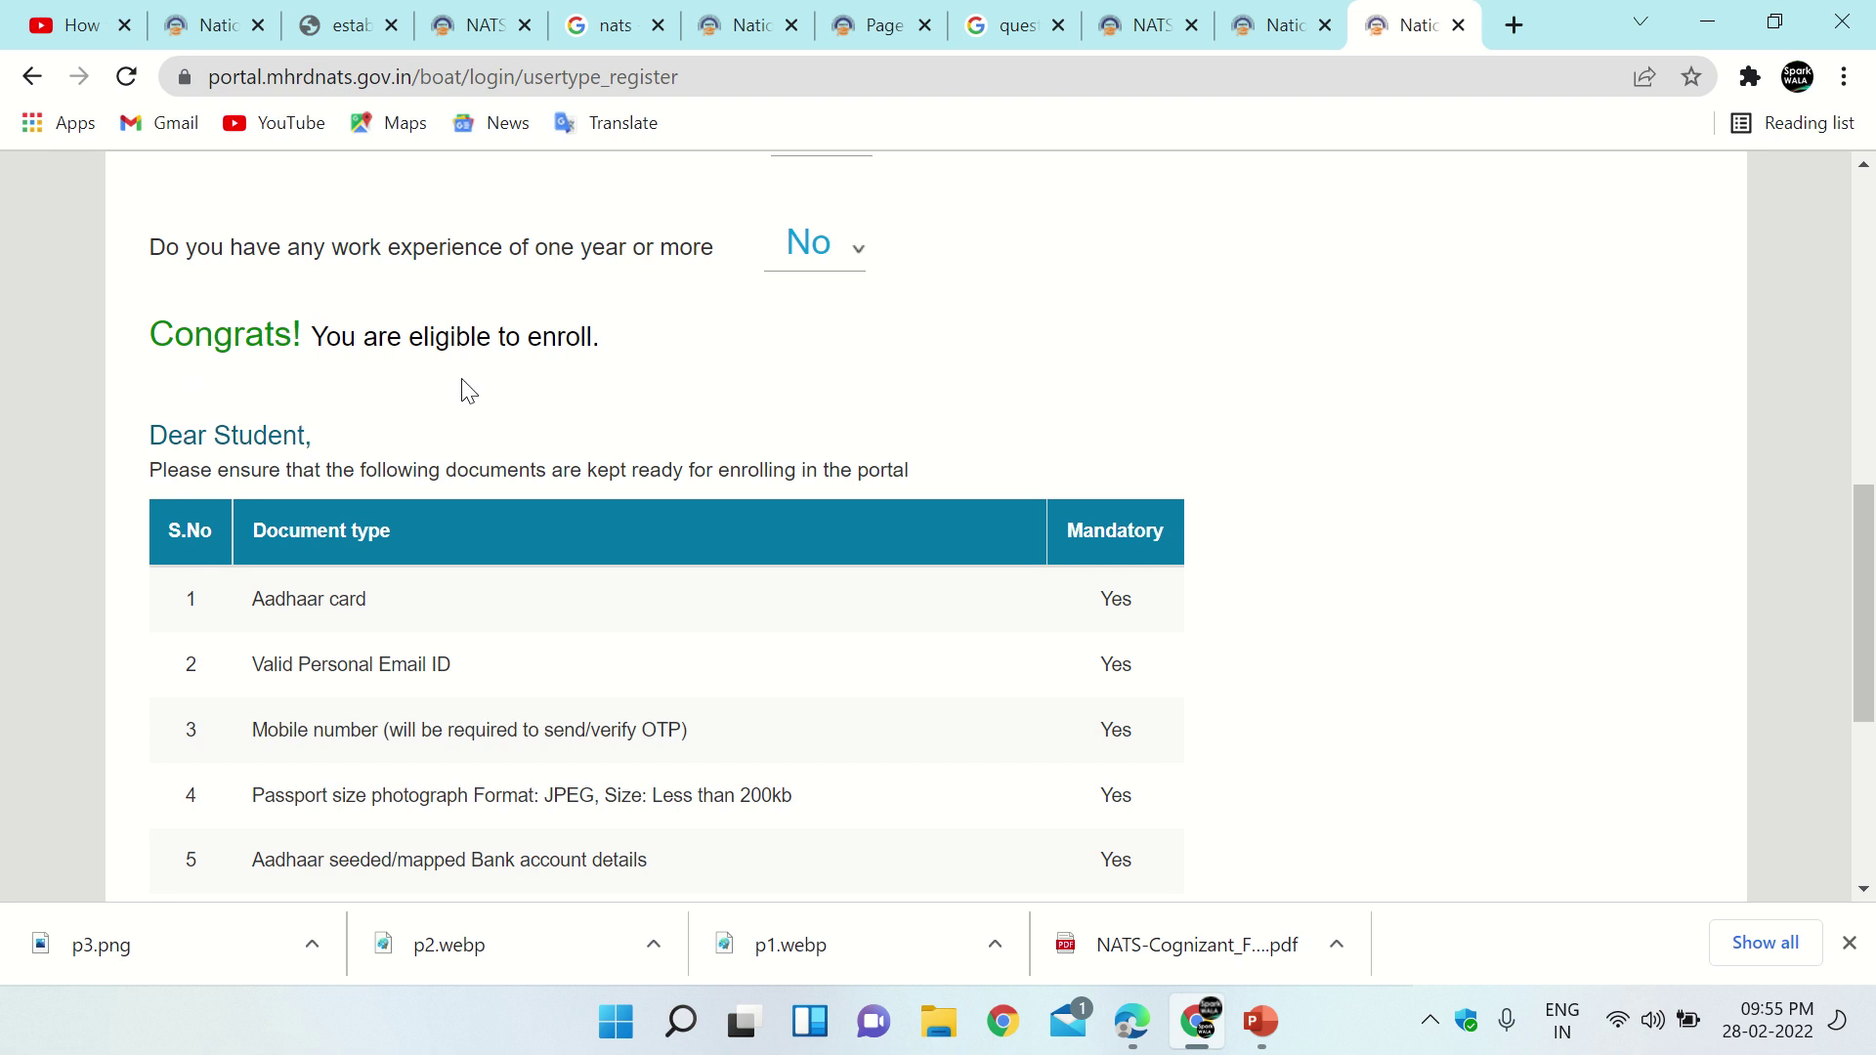
pyautogui.scroll(-1, 440, 430)
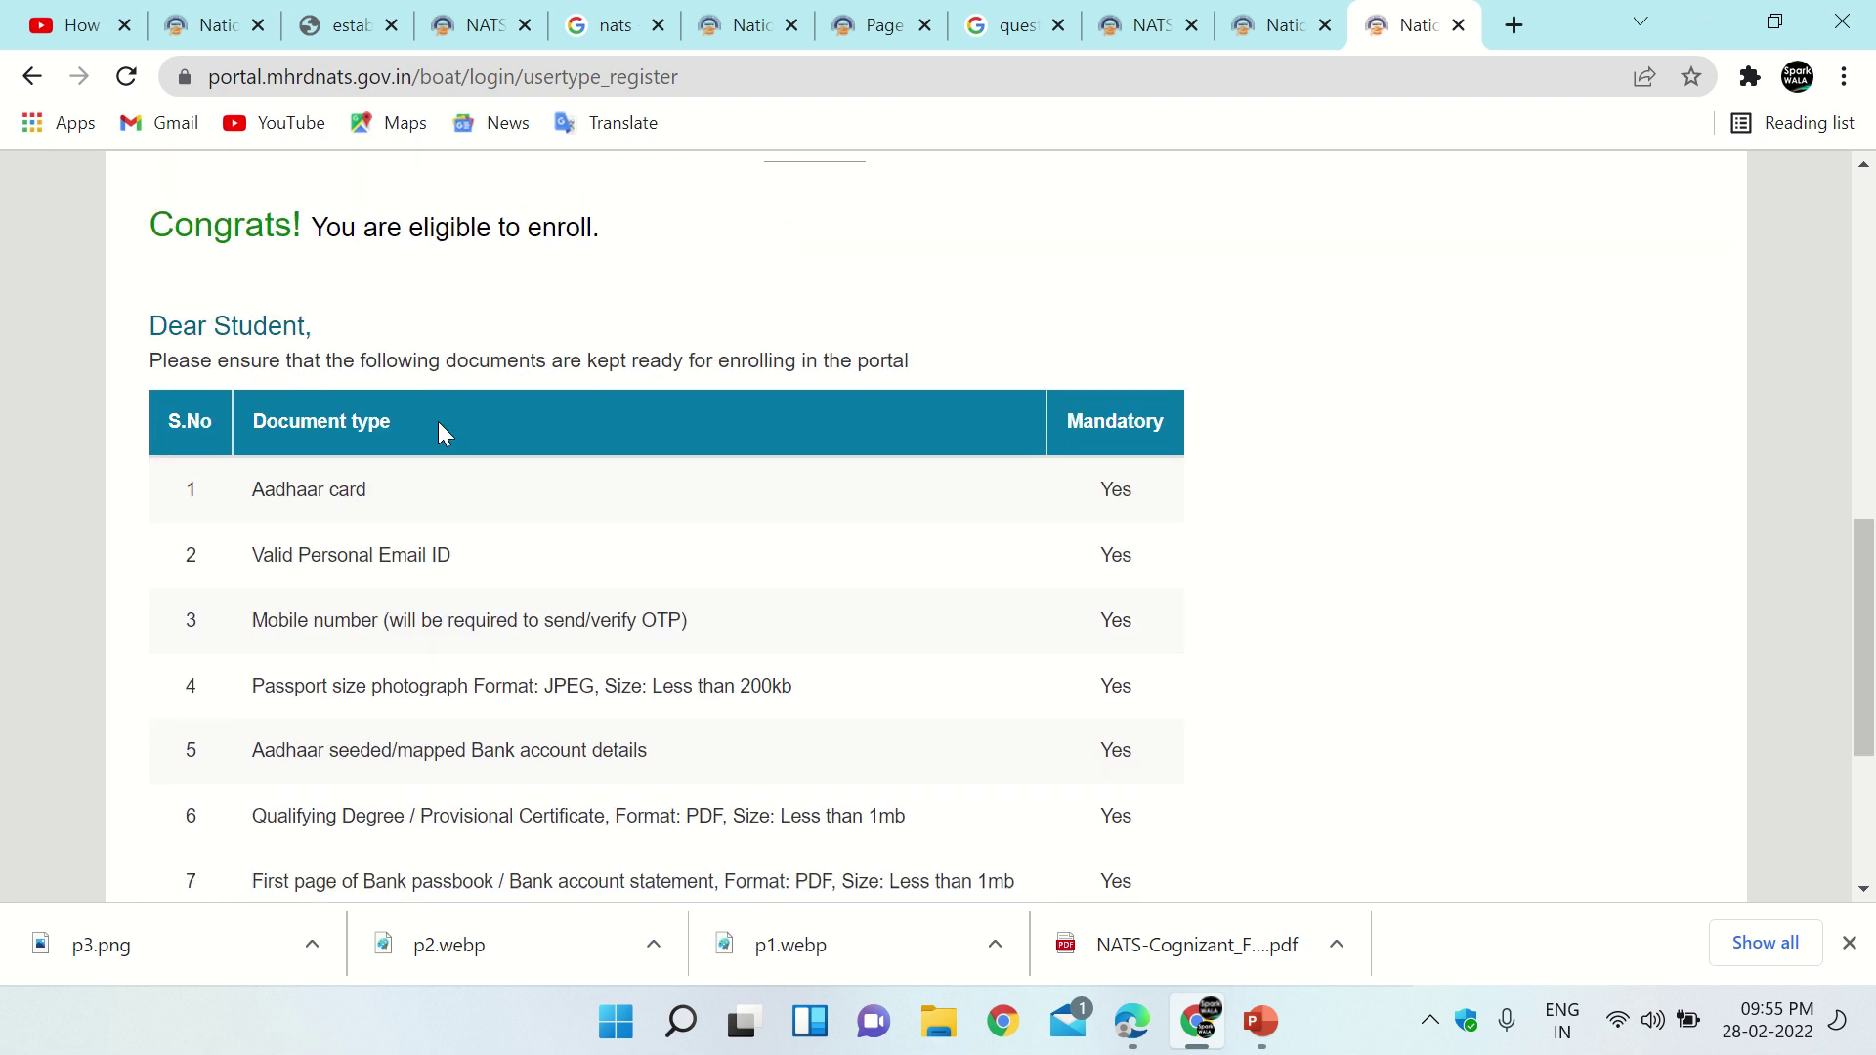
pyautogui.scroll(-1, 439, 430)
pyautogui.scroll(-1, 444, 433)
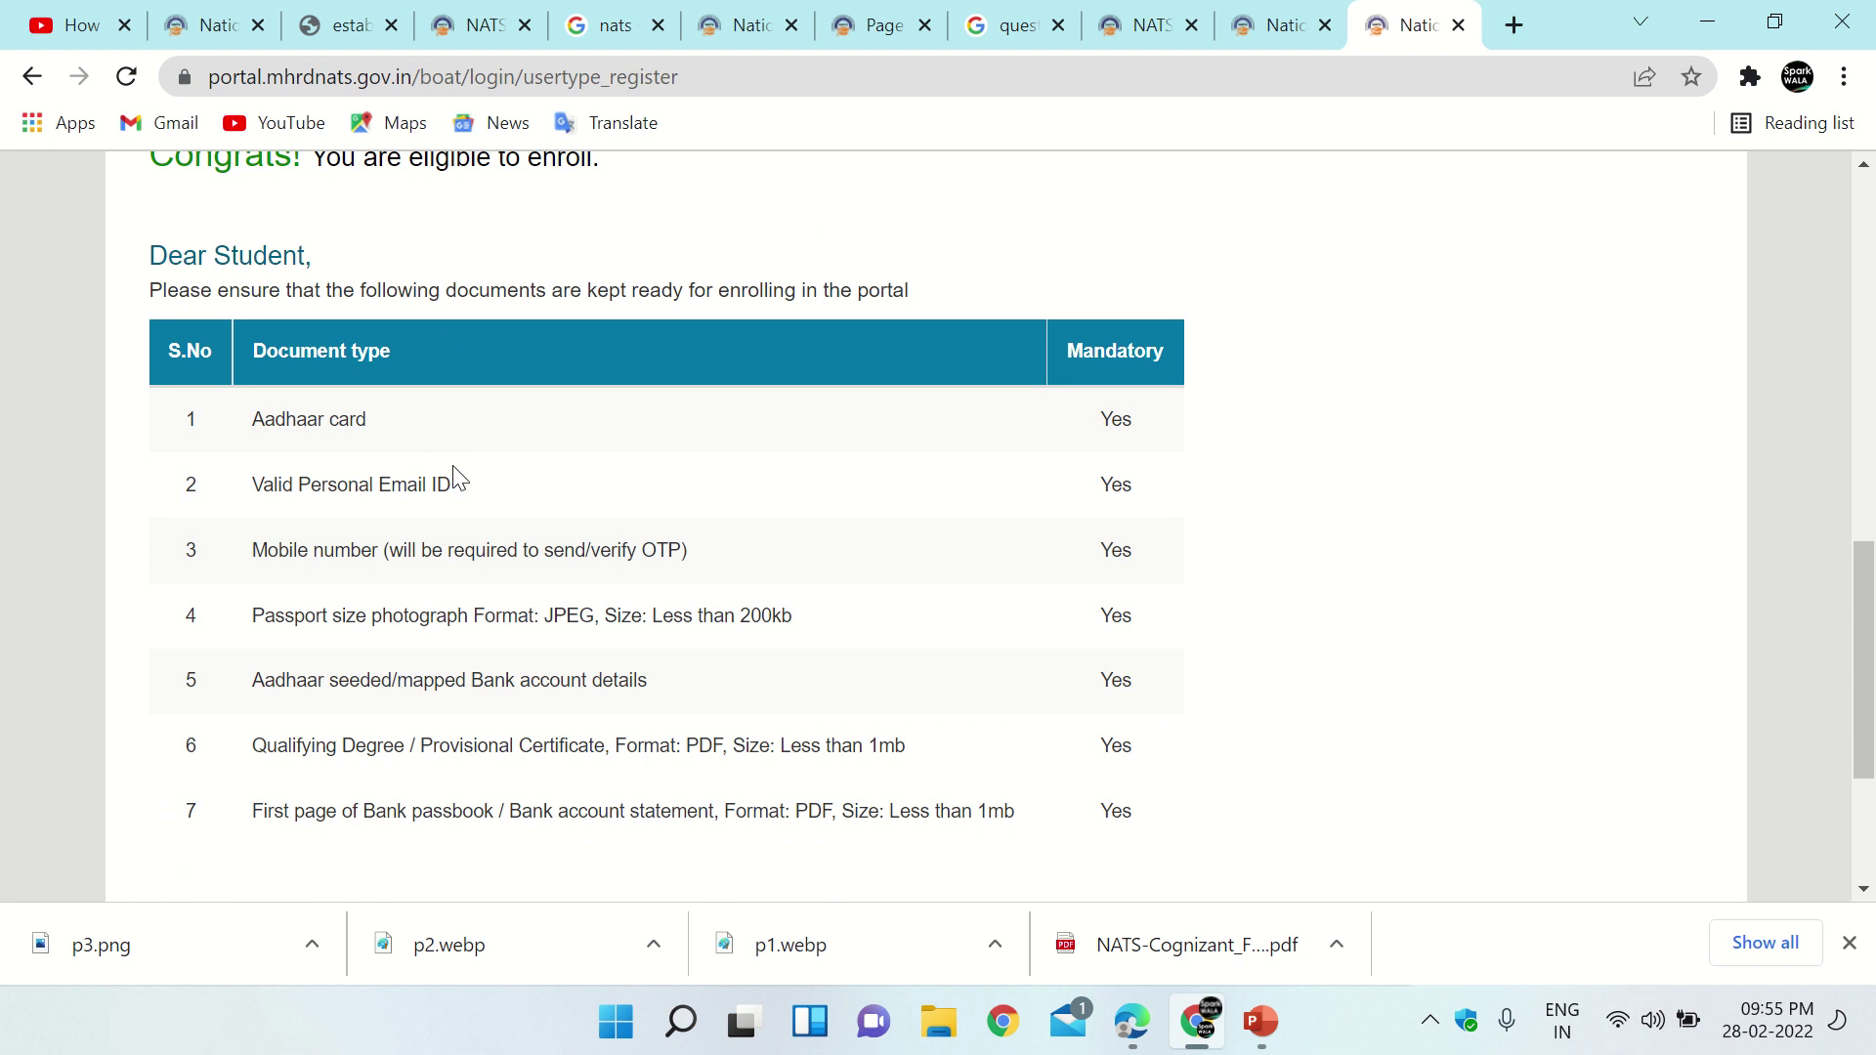
pyautogui.scroll(-1, 455, 479)
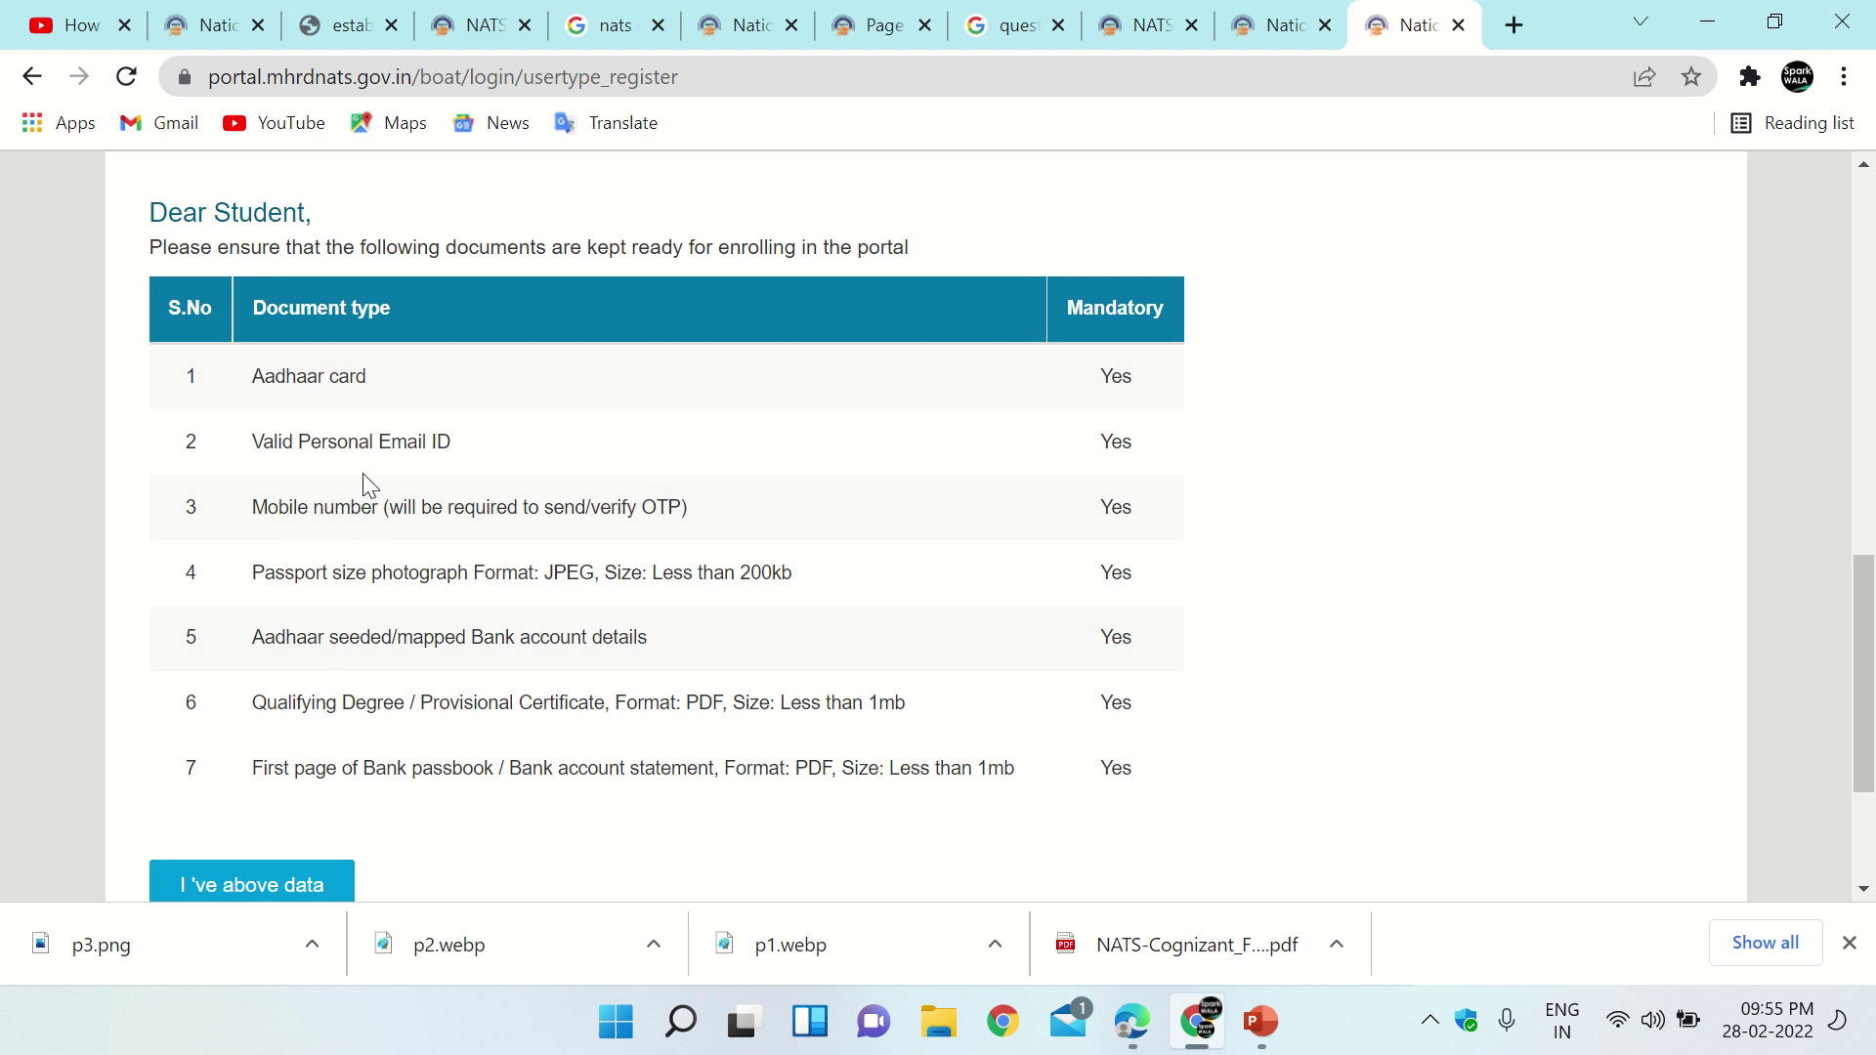
pyautogui.scroll(-1, 400, 547)
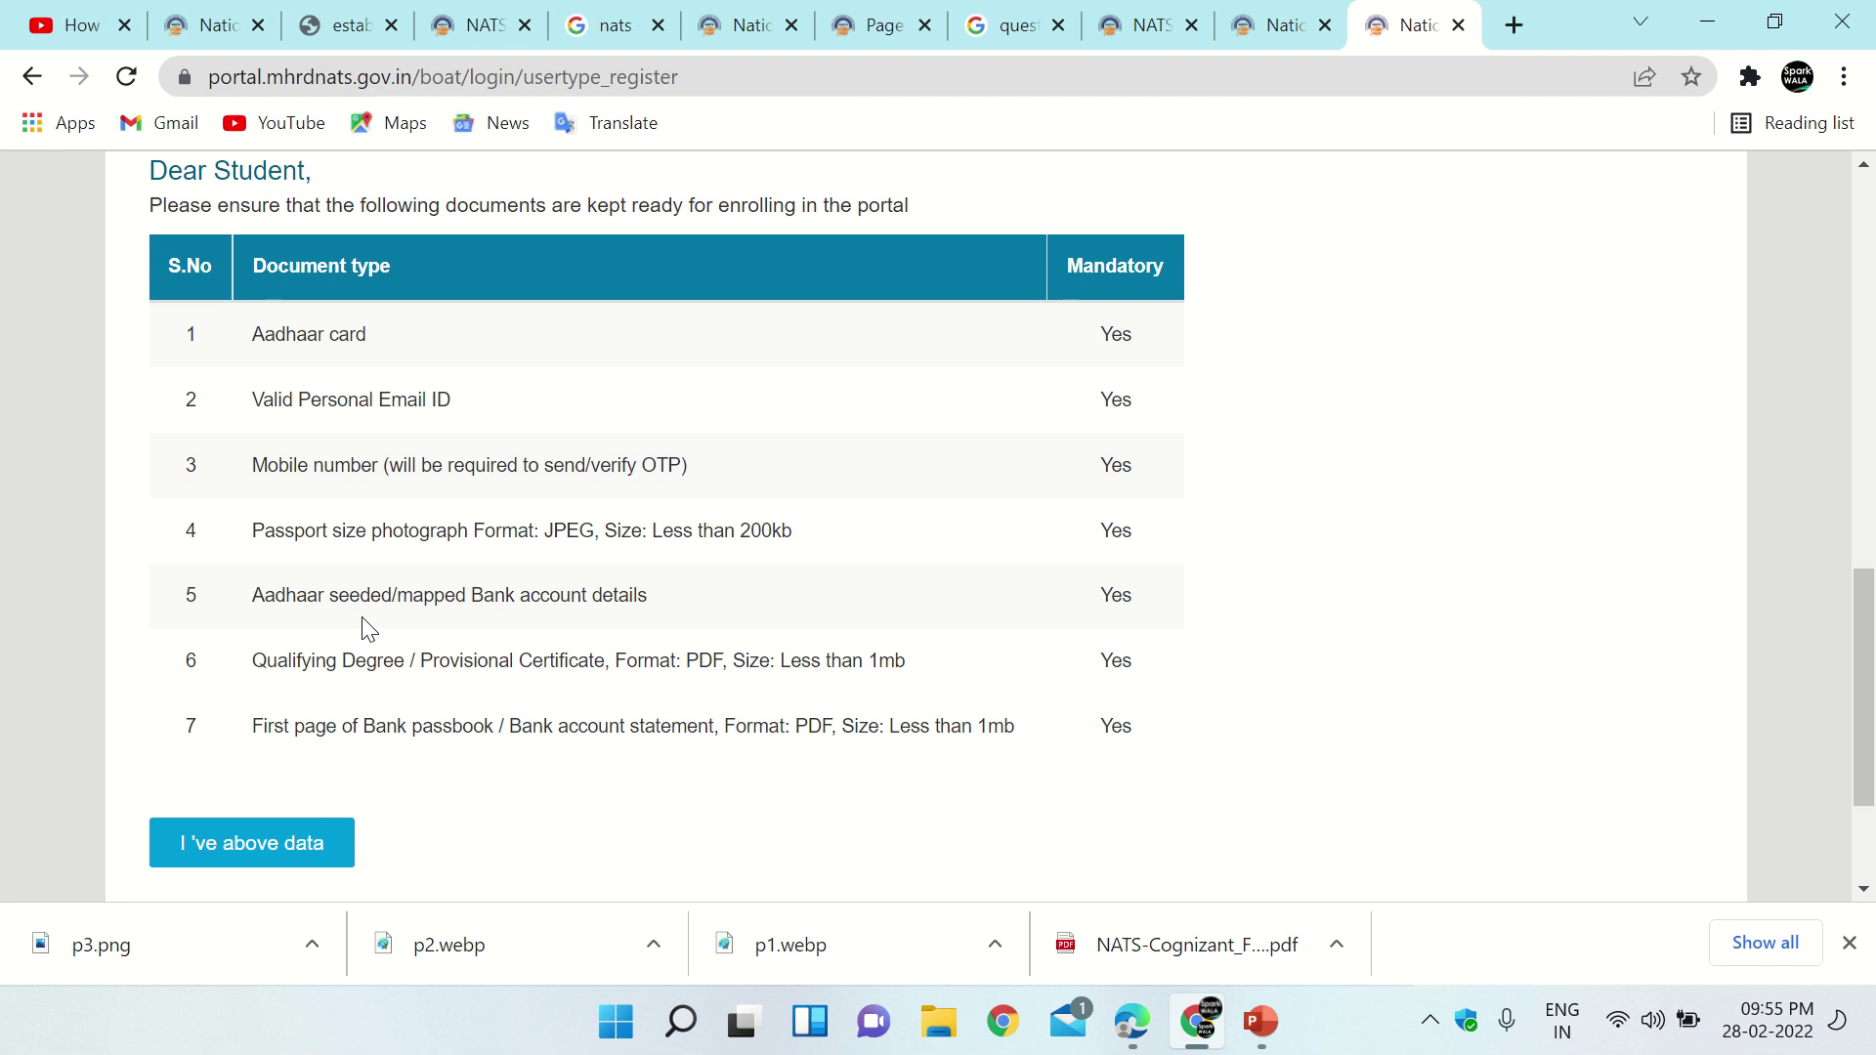
pyautogui.scroll(-1, 488, 630)
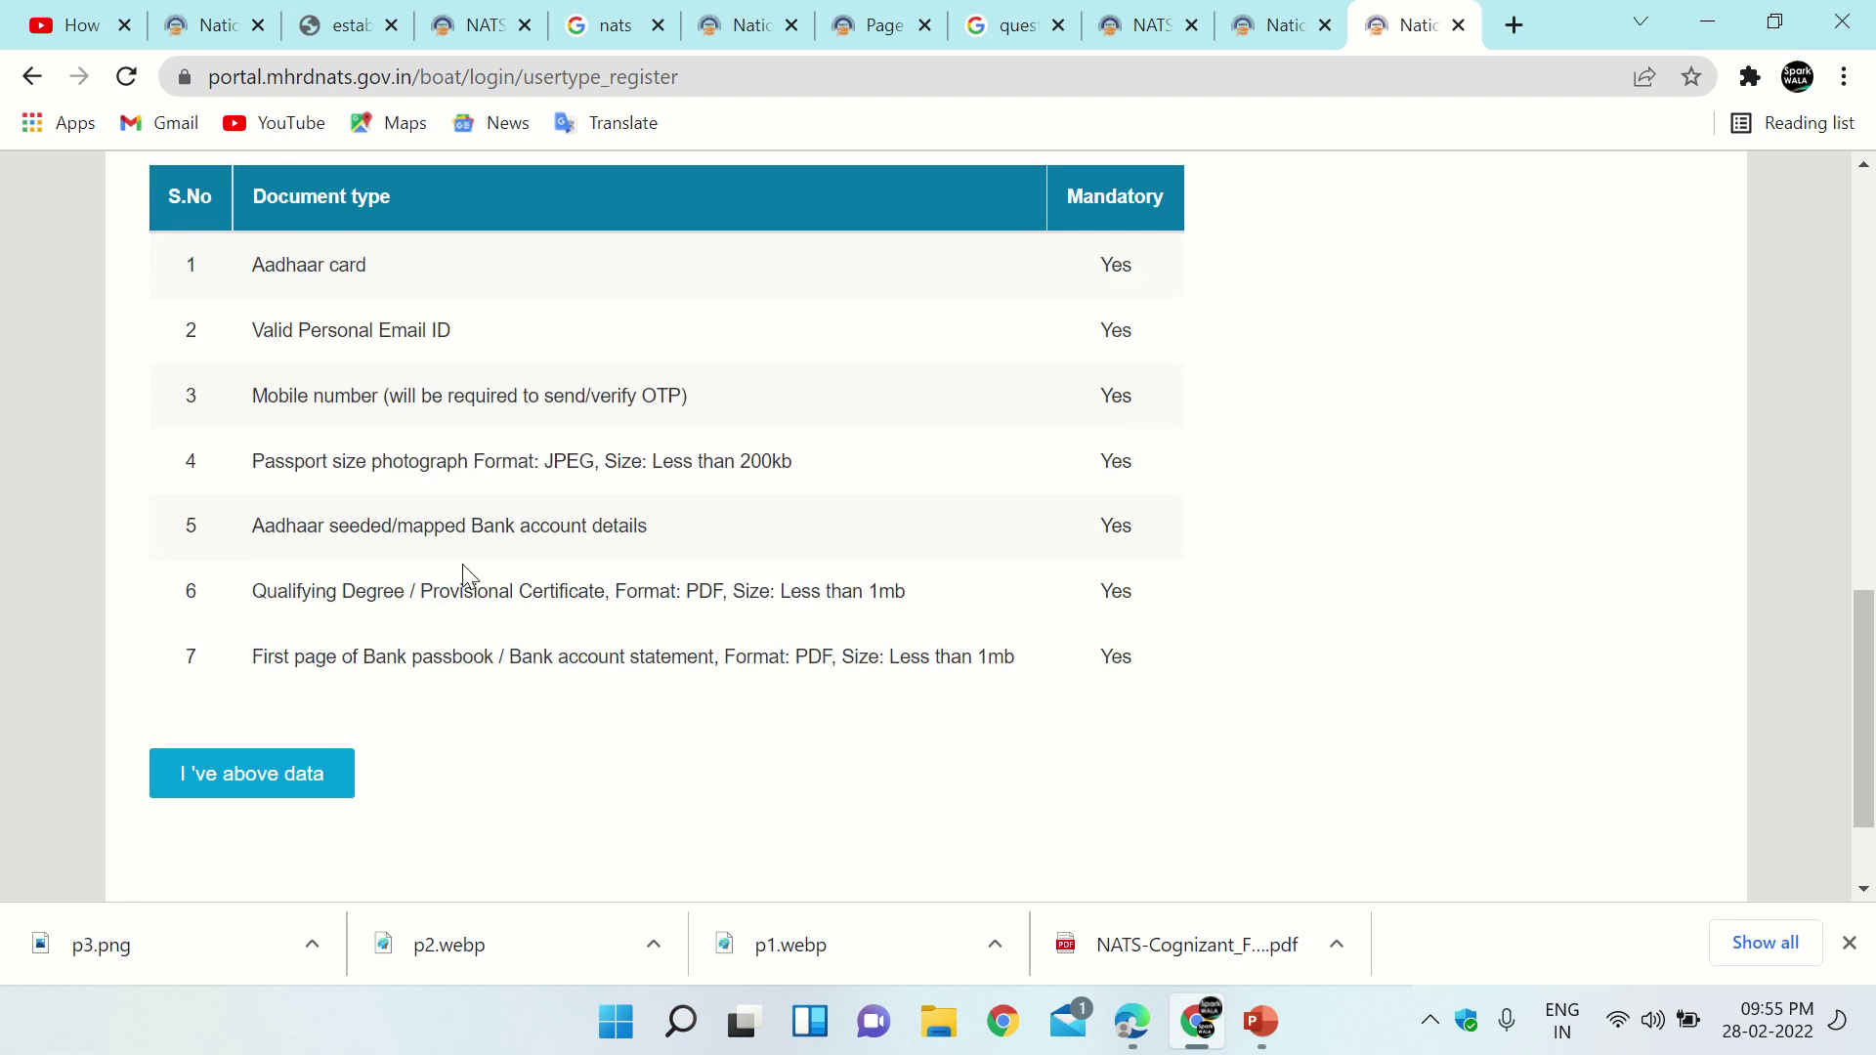
pyautogui.scroll(-1, 491, 562)
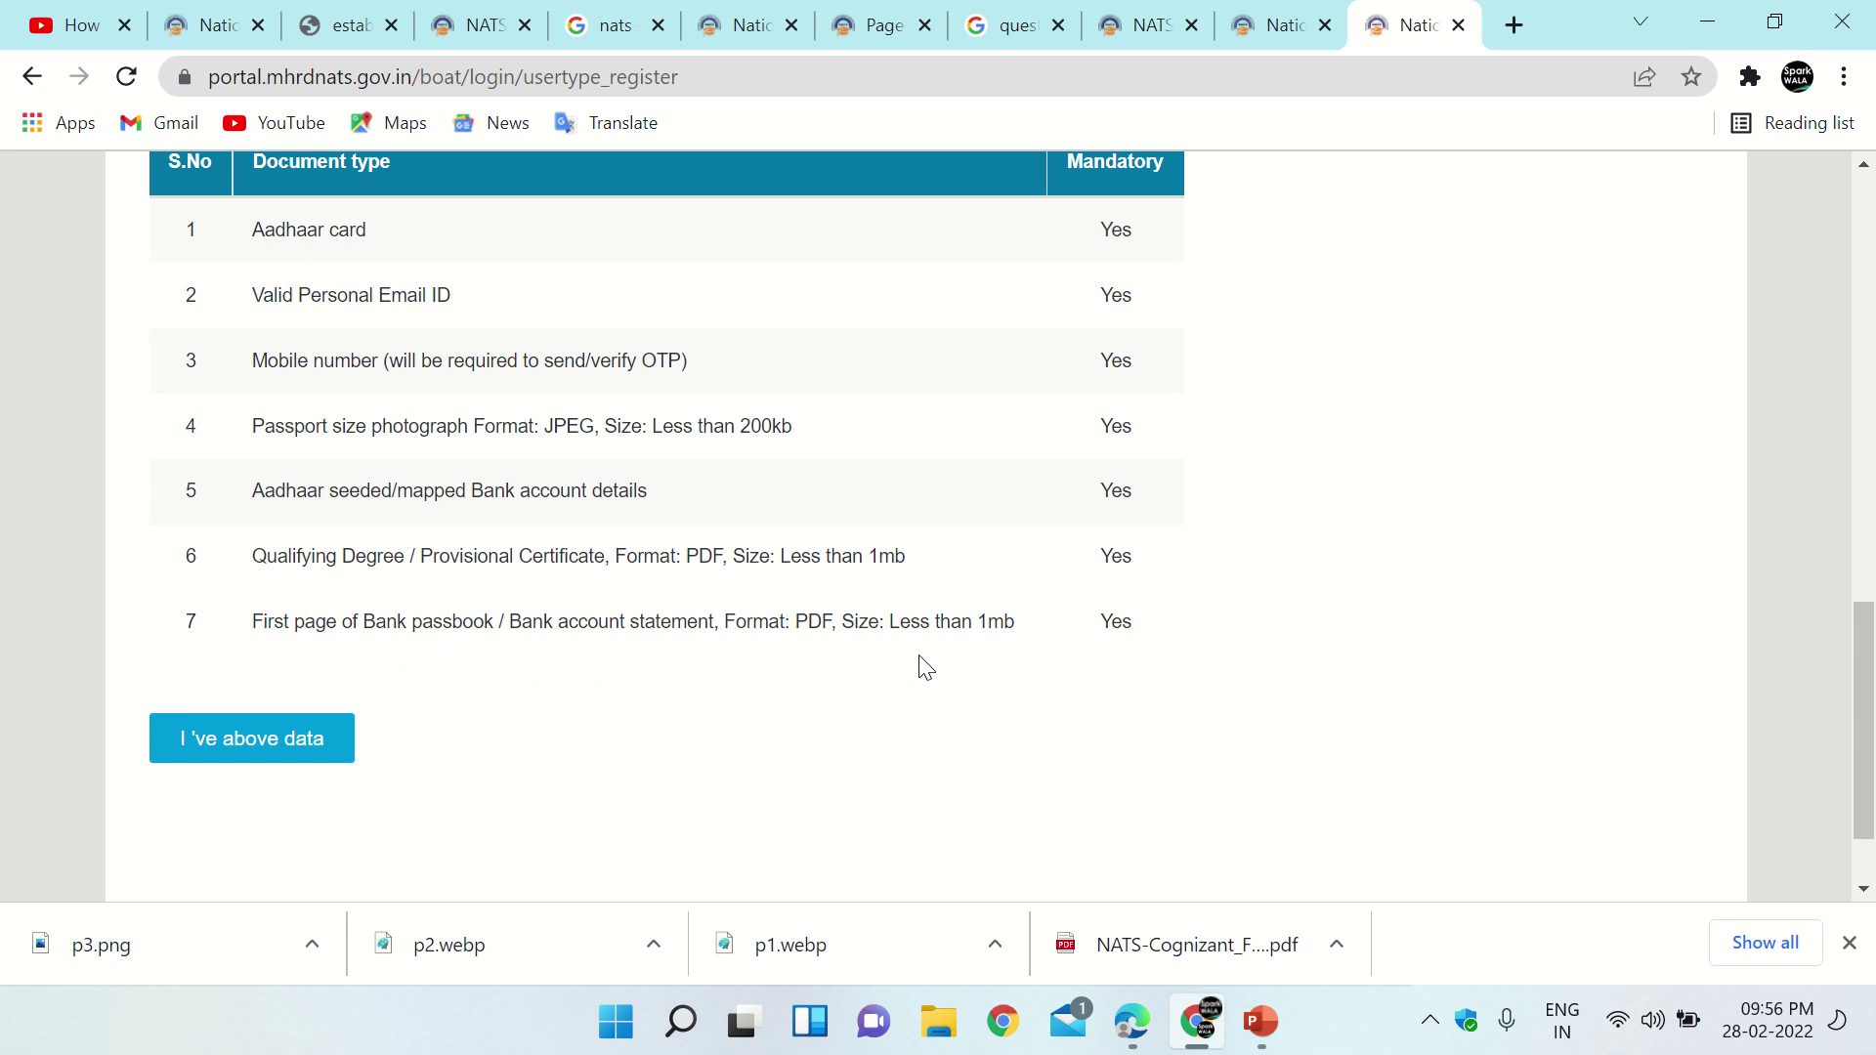
pyautogui.scroll(-1, 924, 669)
pyautogui.scroll(-1, 636, 636)
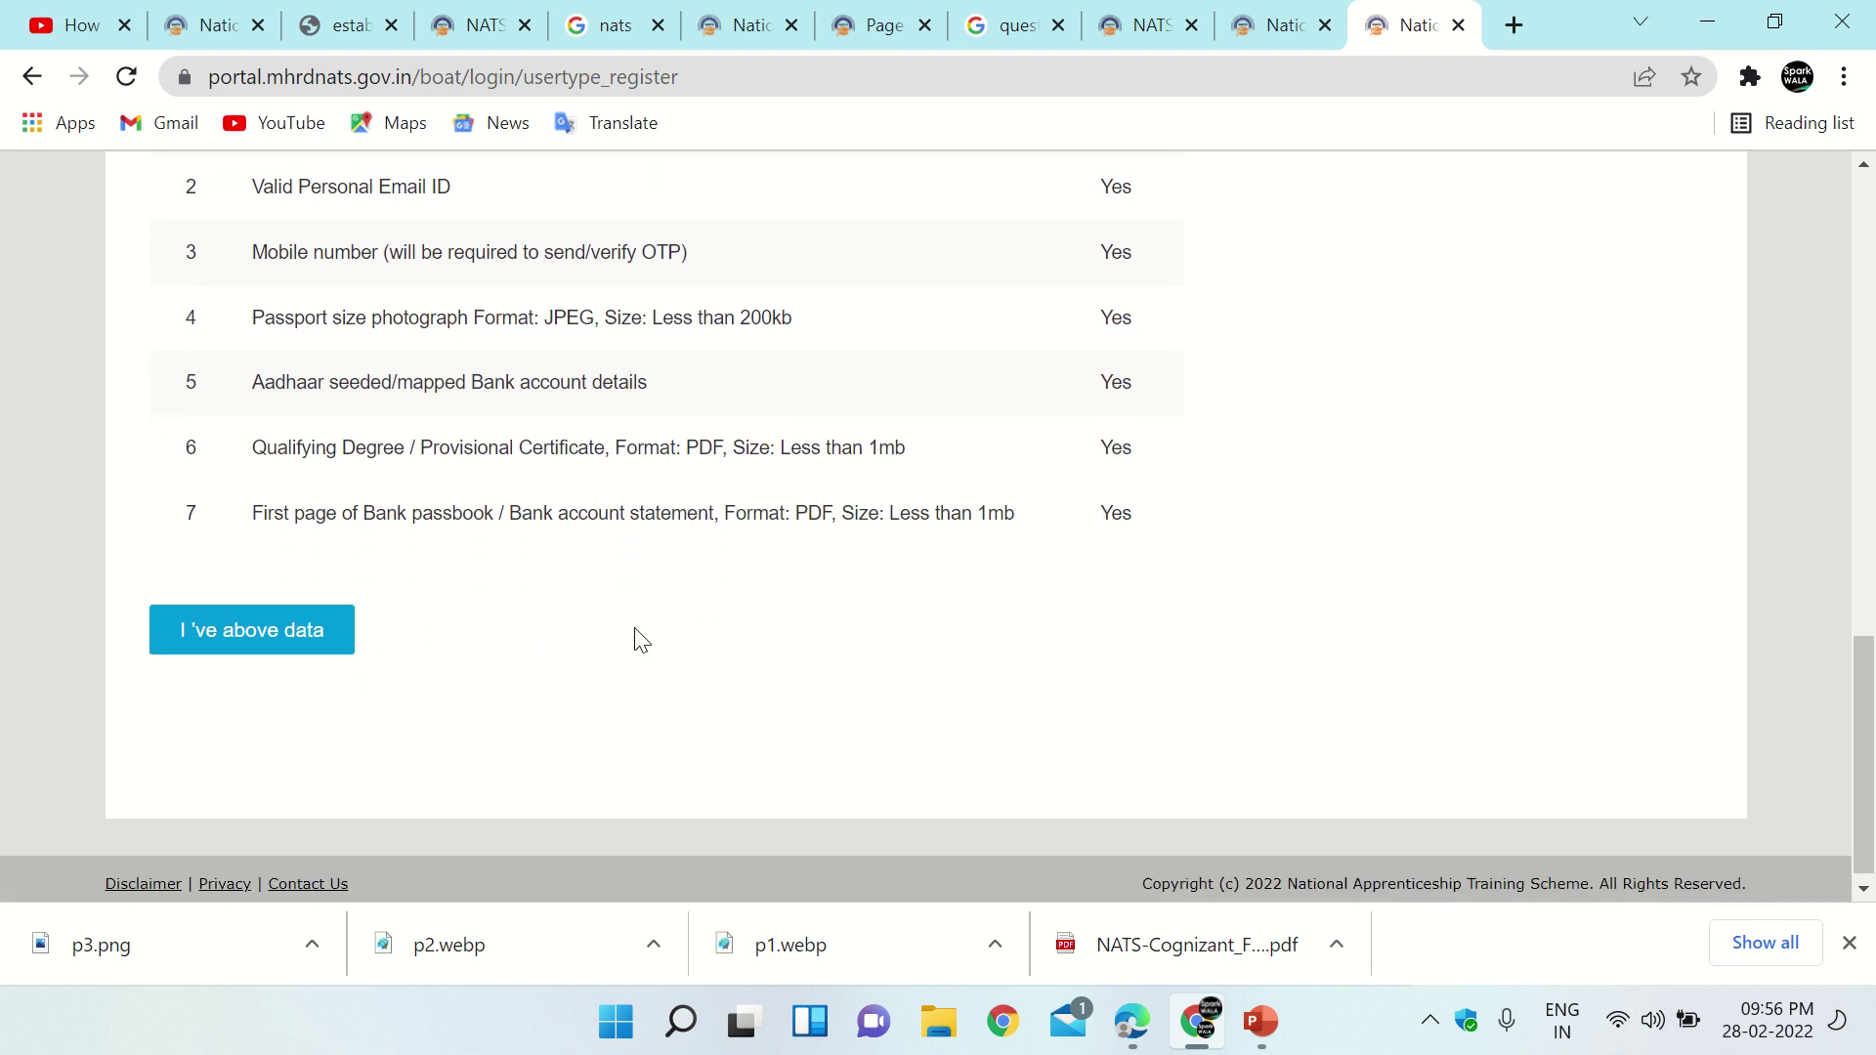
# Confirm the documents are ready and begin entering the Primary Email ID for OTP.
pyautogui.click(271, 641)
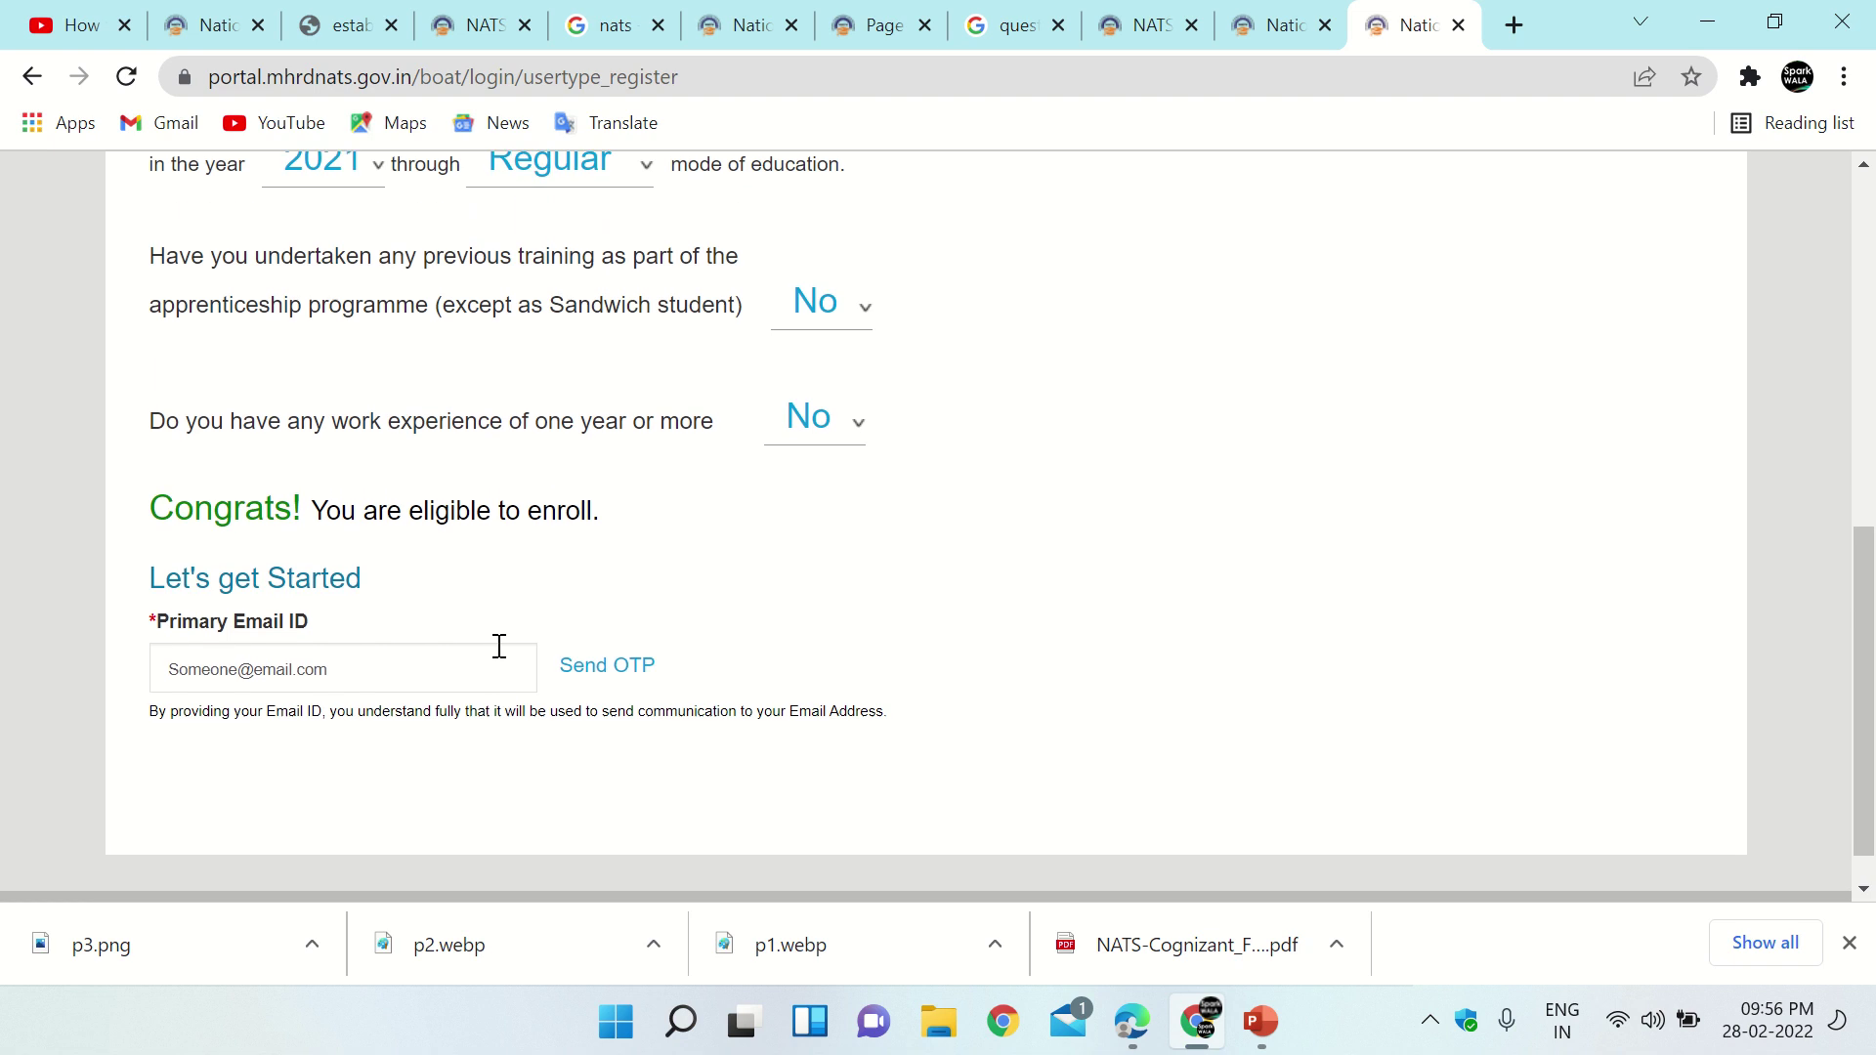
pyautogui.scroll(-1, 499, 646)
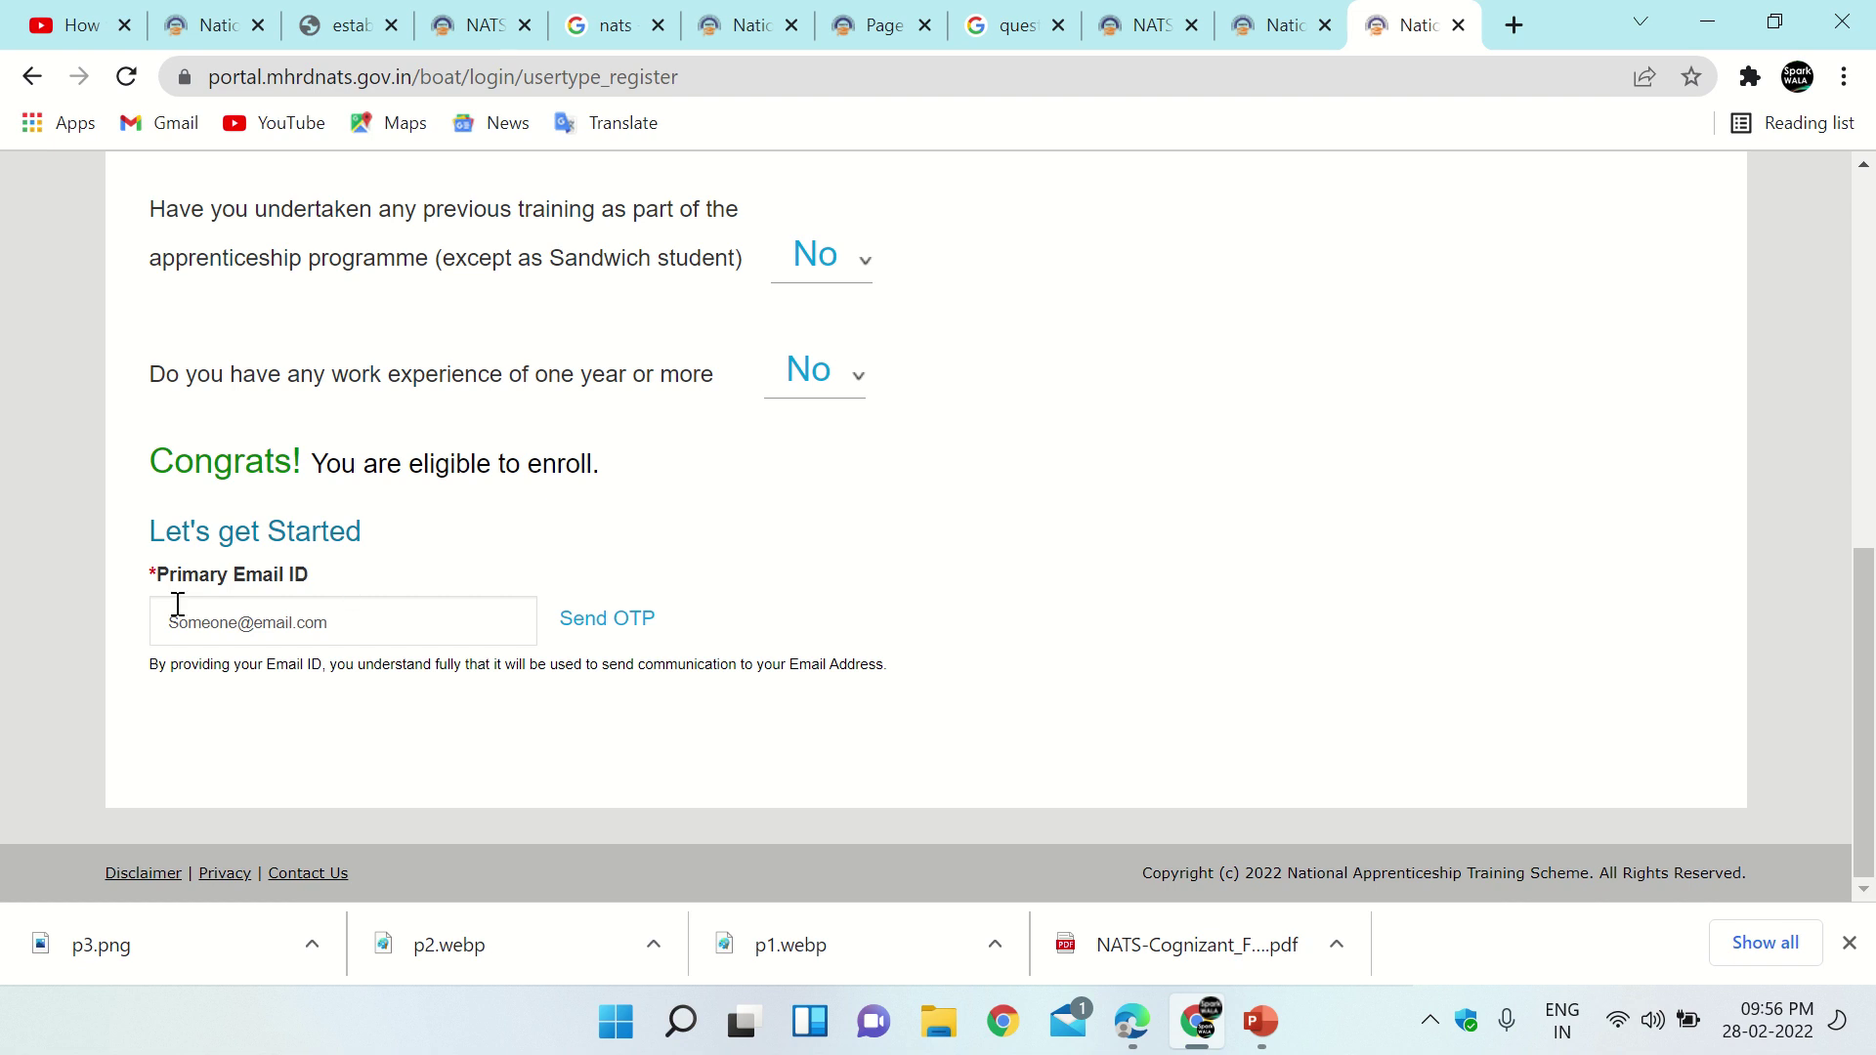
pyautogui.click(265, 627)
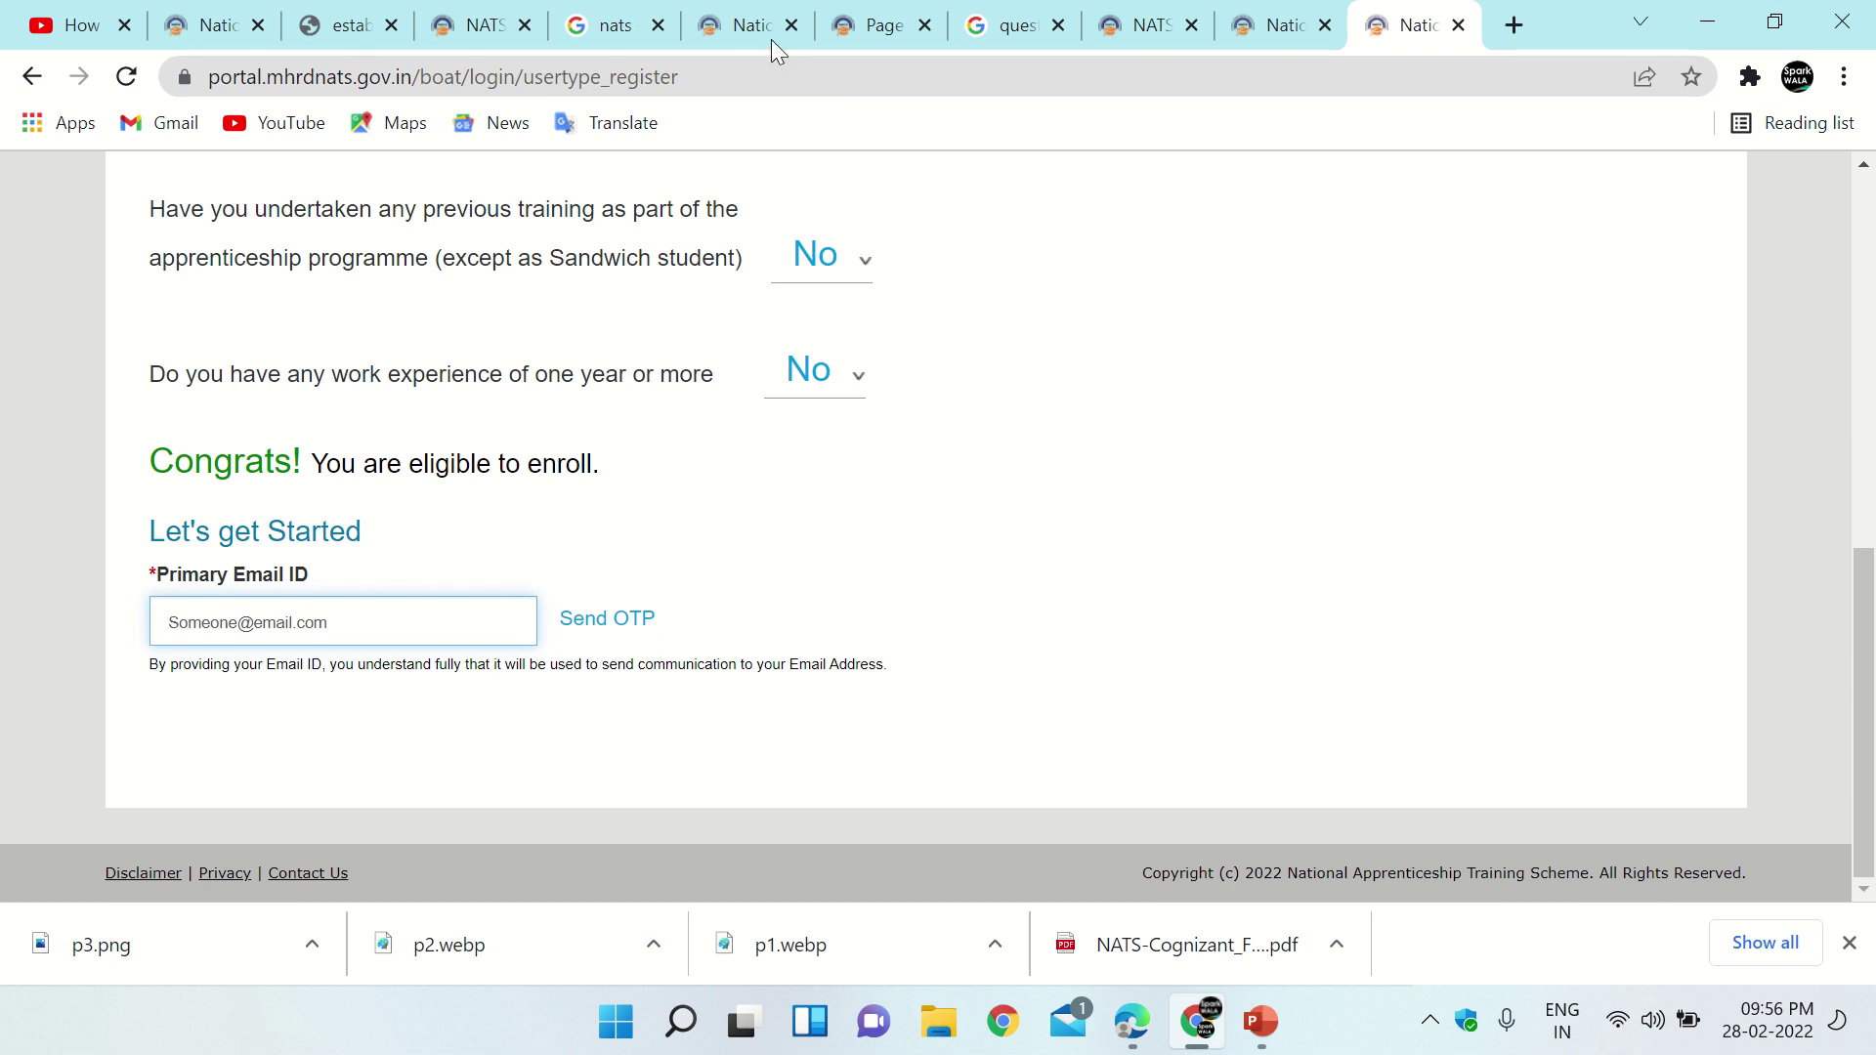
pyautogui.click(742, 66)
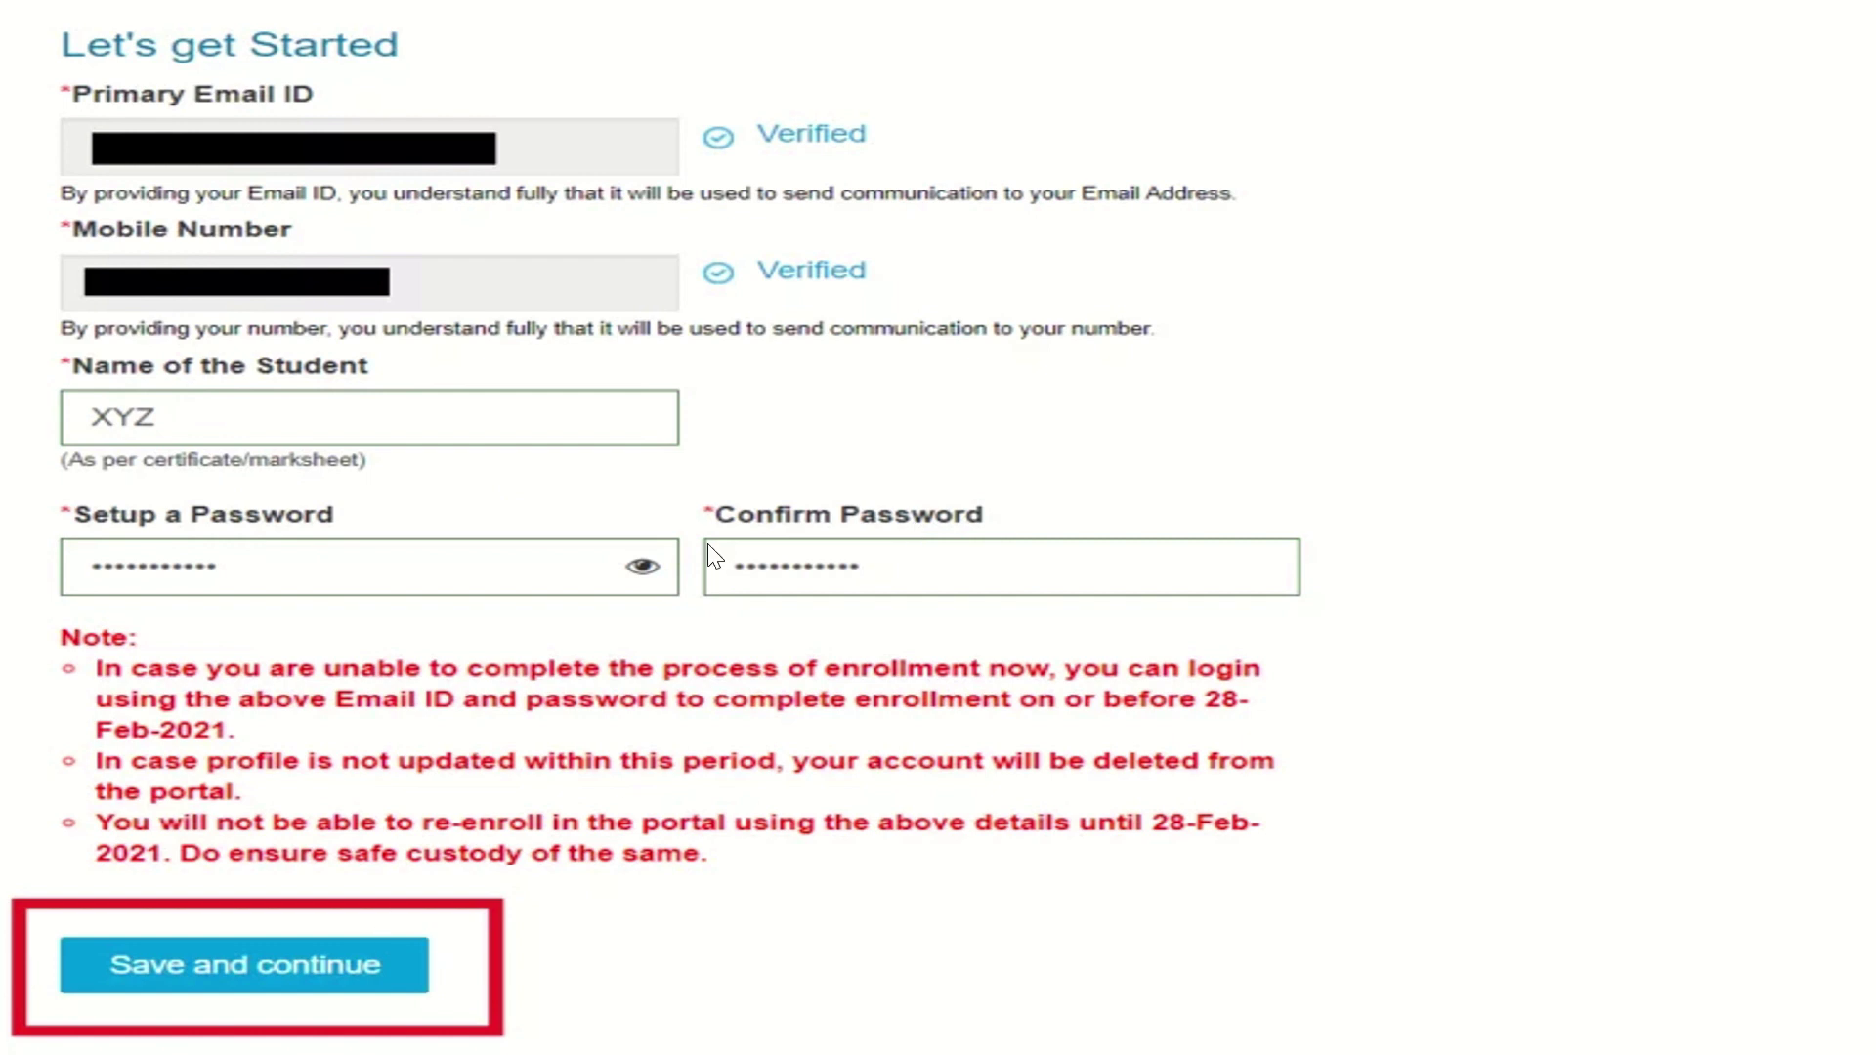
# Save the verified email, mobile, student name and password to reach Questionnaire & Guidelines.
pyautogui.moveTo(829, 12)
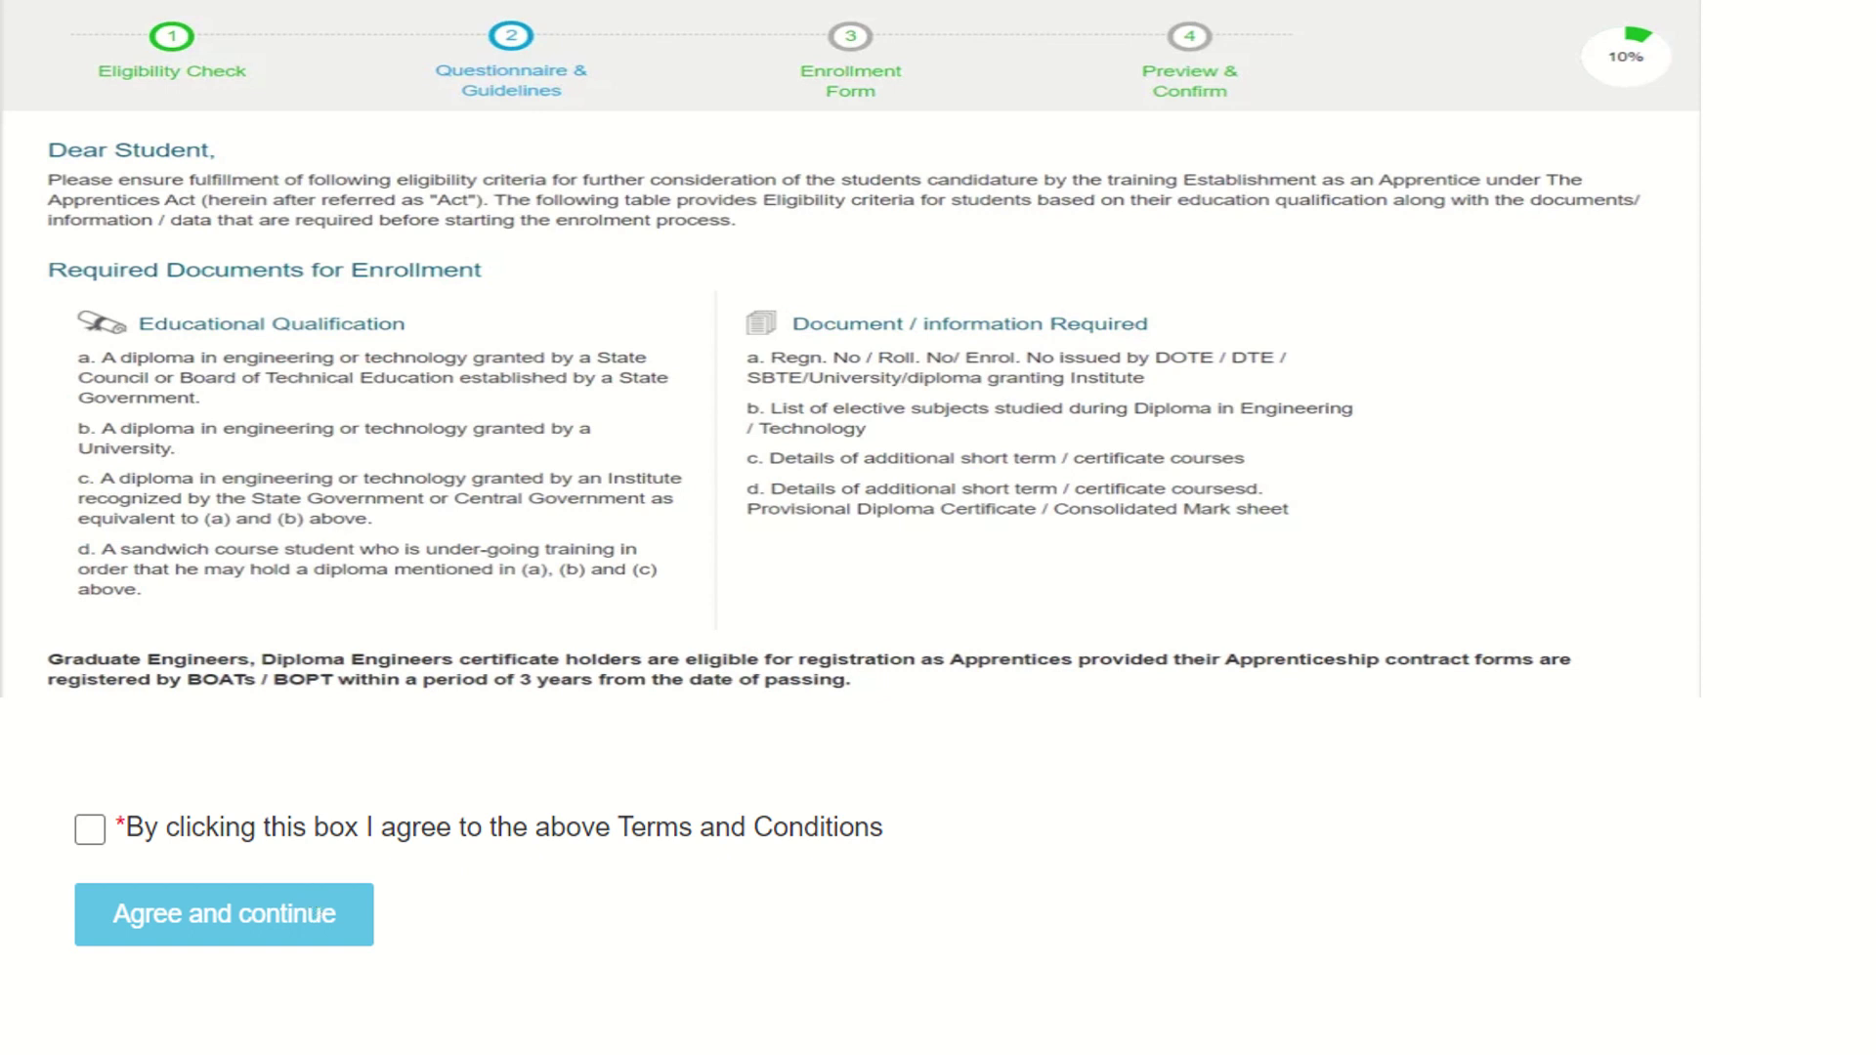
# Switch to NATS_User_Manual_Student_Enrol.pdf at page 18, the Enrollment Form screen.
pyautogui.moveTo(728, 12)
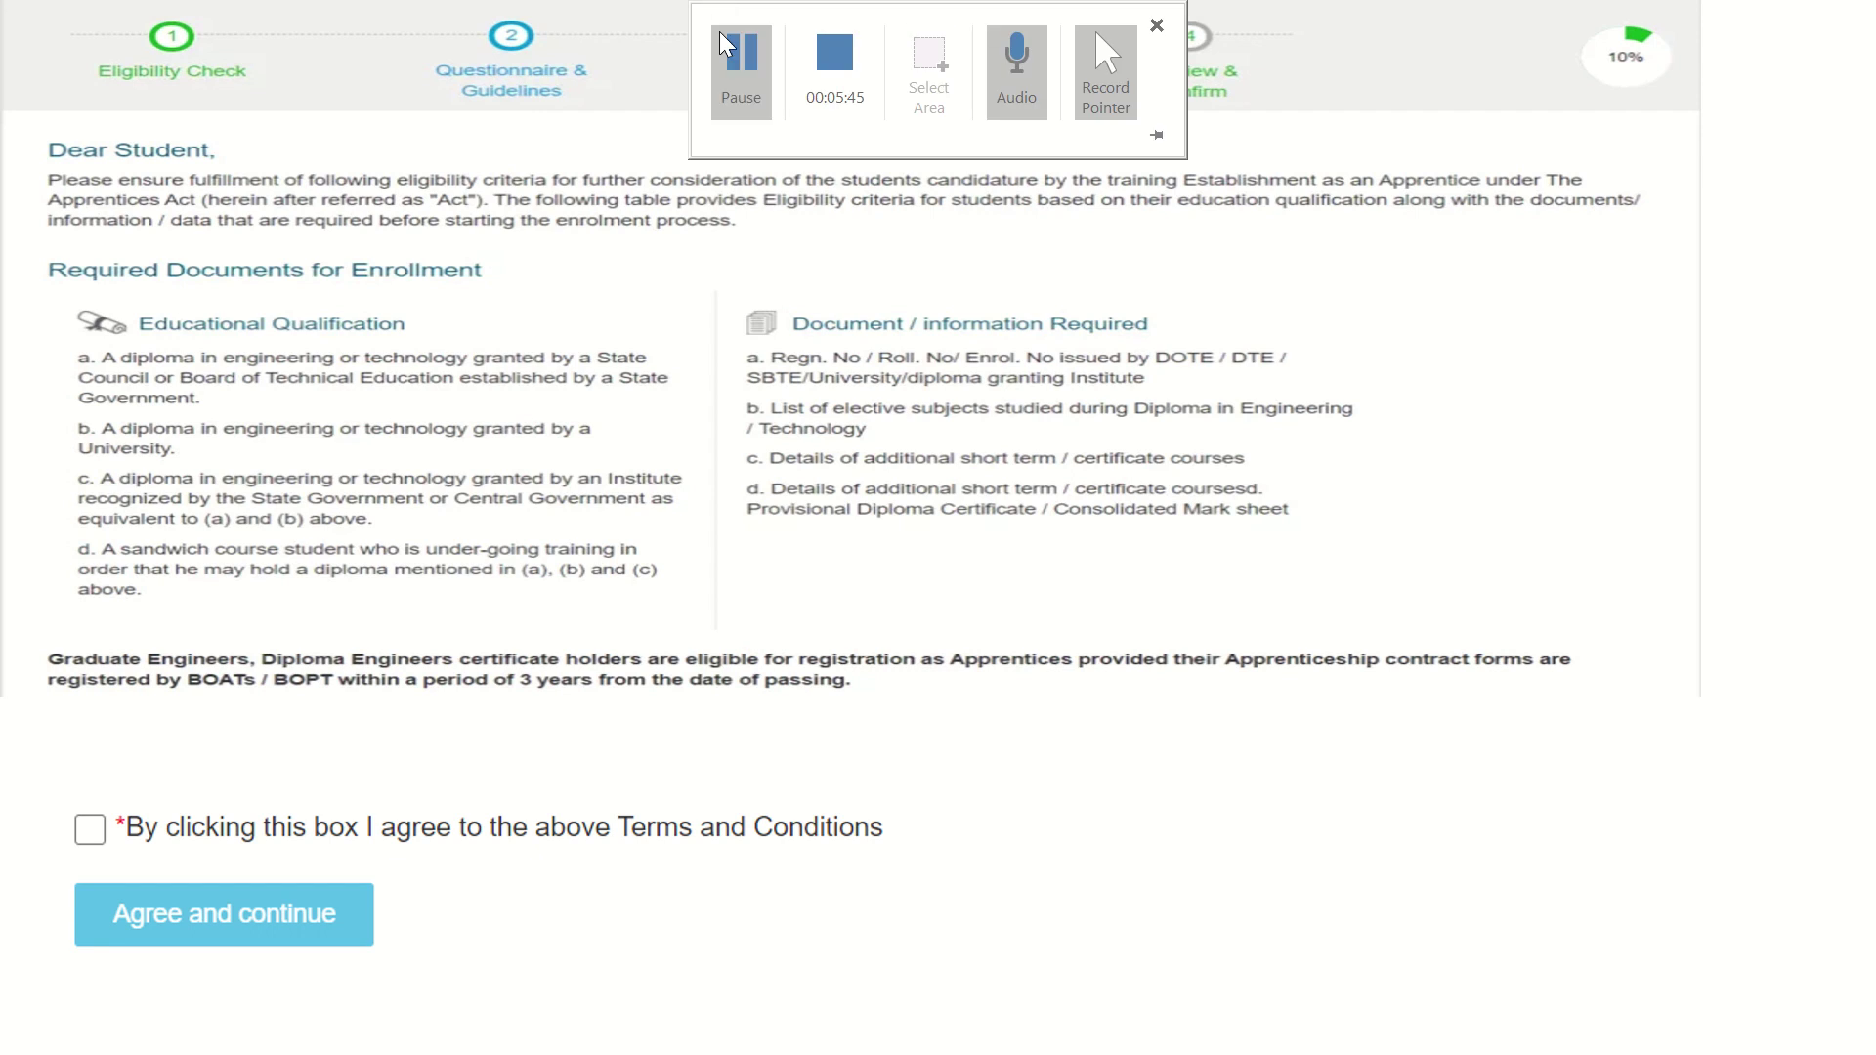
pyautogui.click(734, 58)
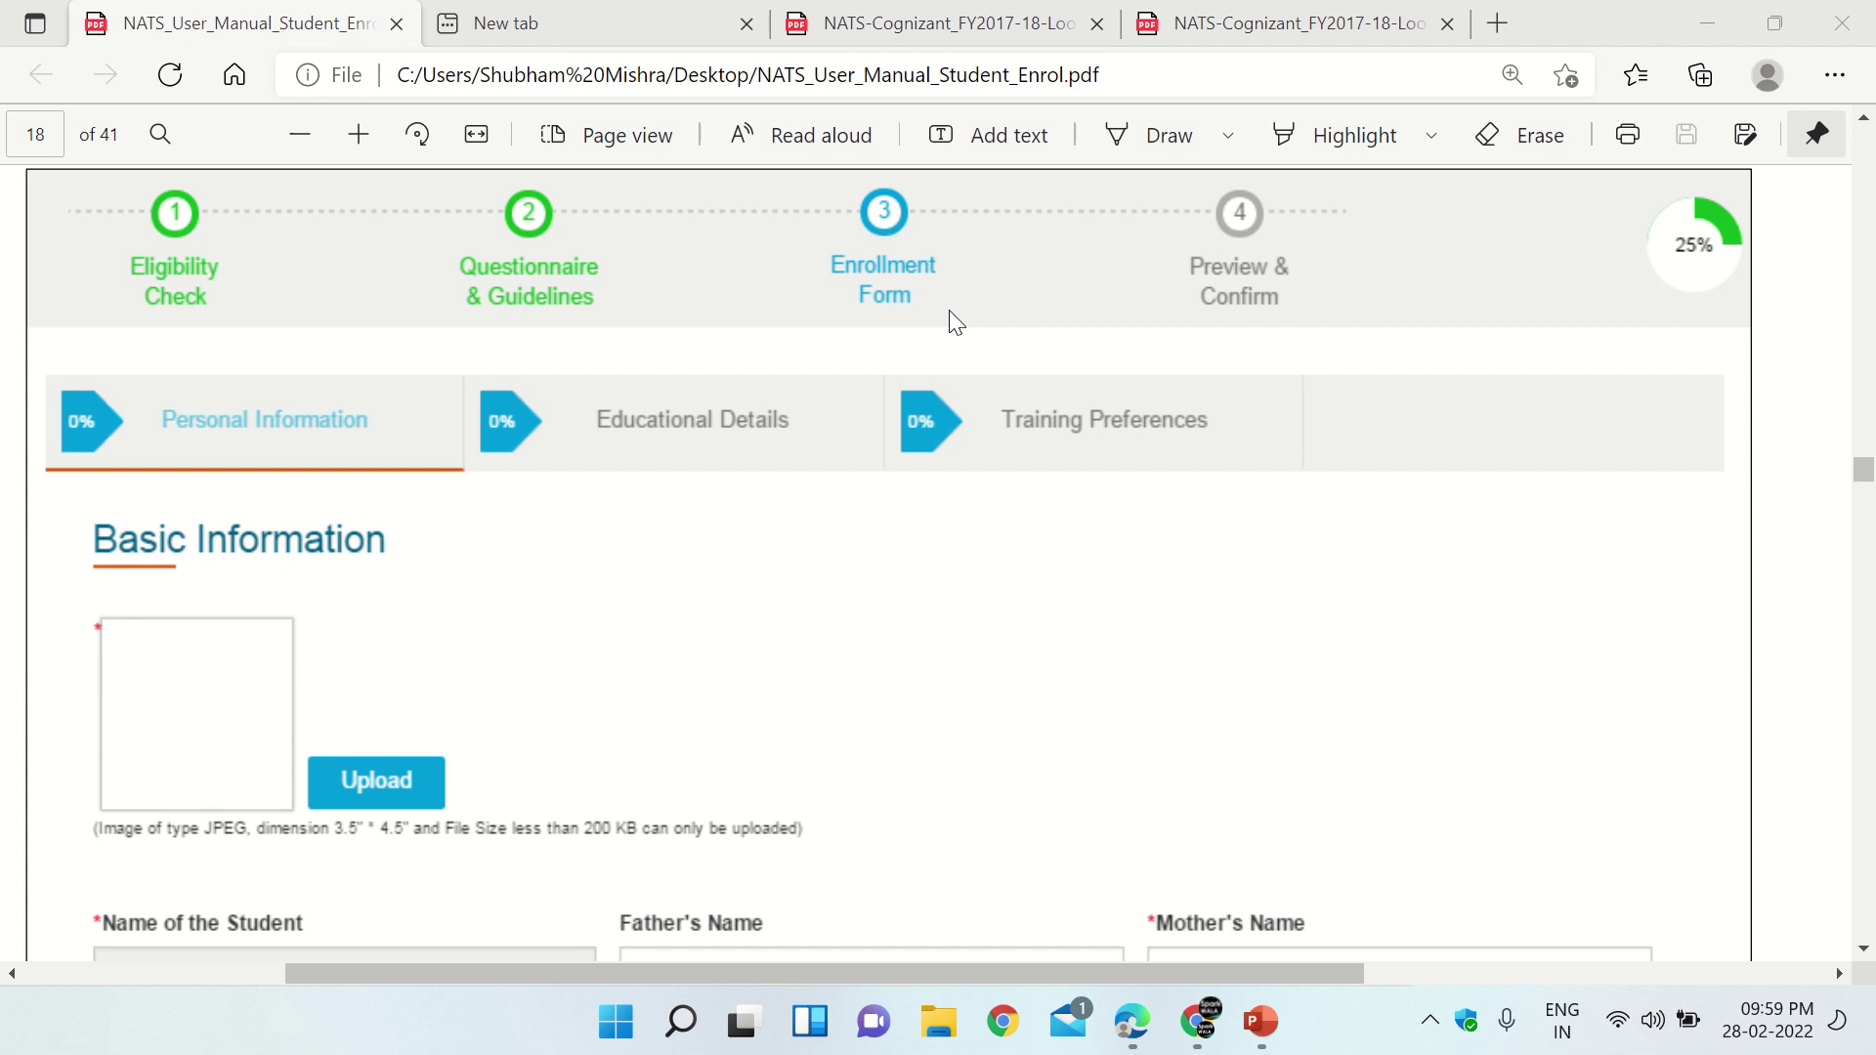
# Scroll page 18's Basic Information down to Minority Community and Person with Disability, both No.
pyautogui.scroll(-1, 953, 386)
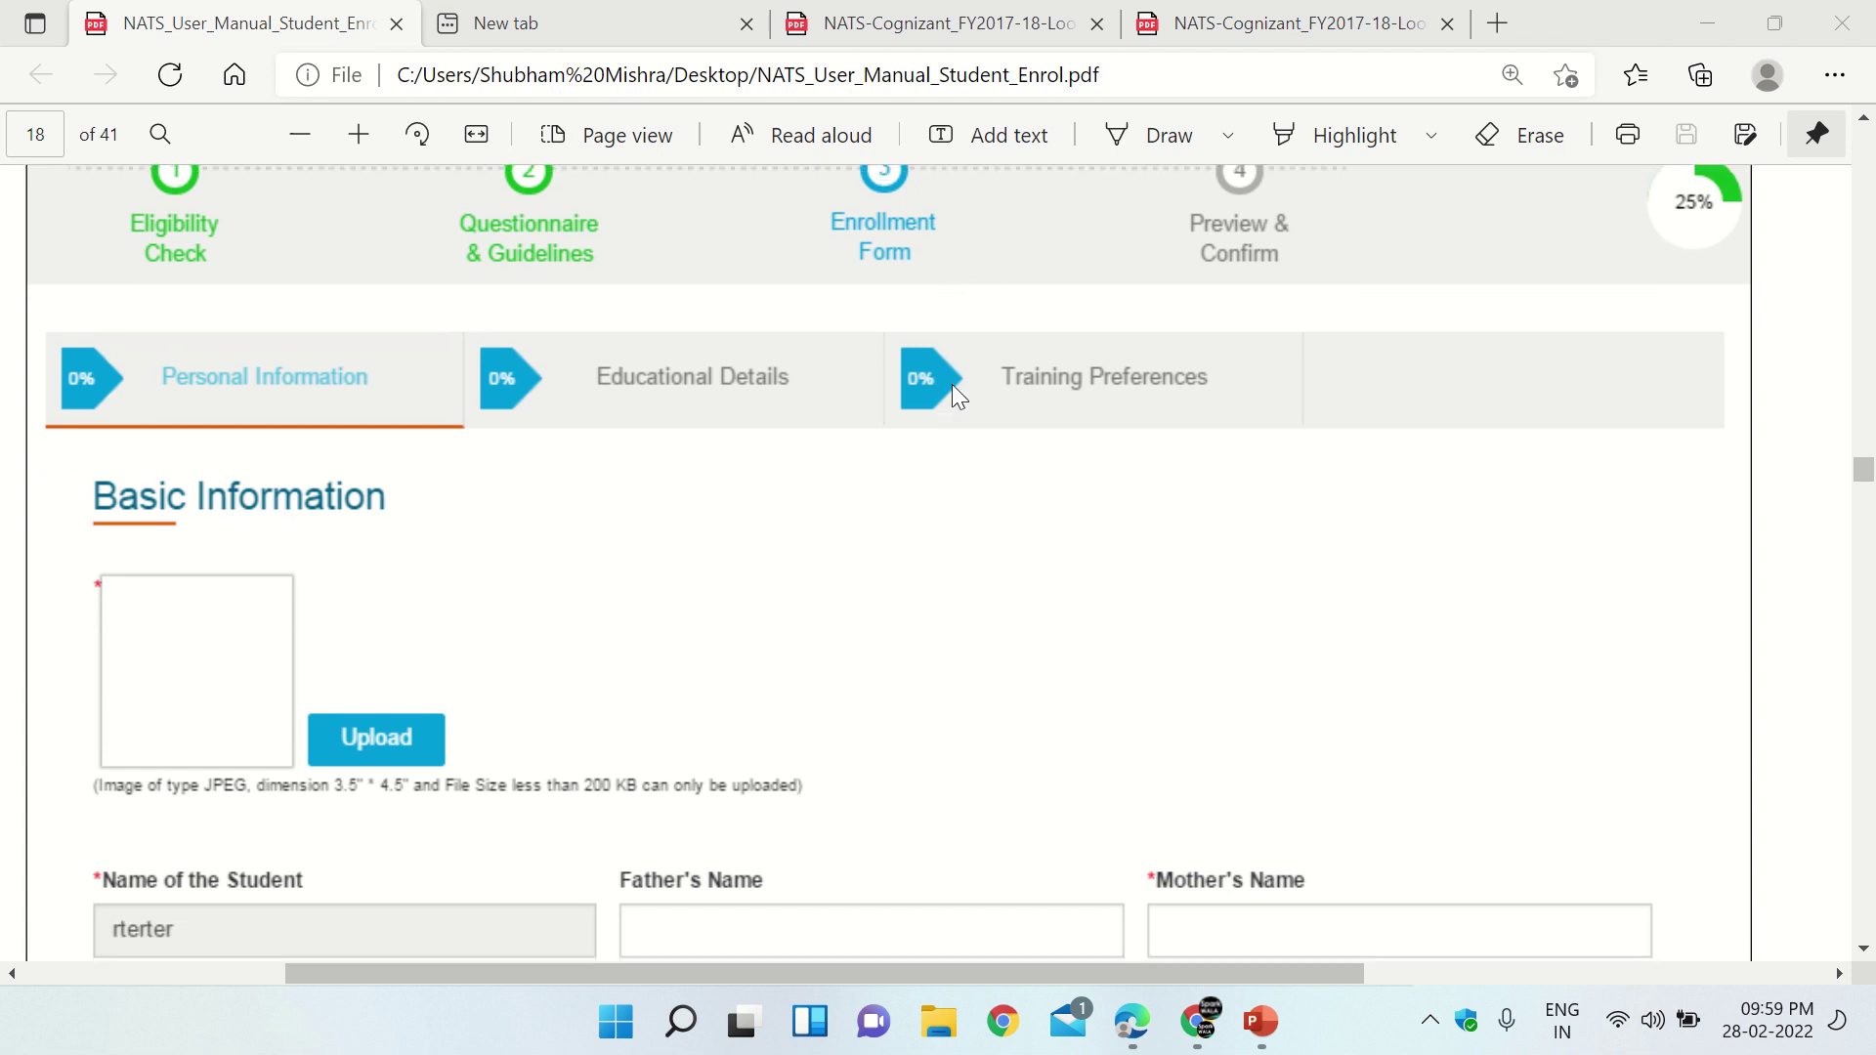
pyautogui.scroll(-1, 958, 394)
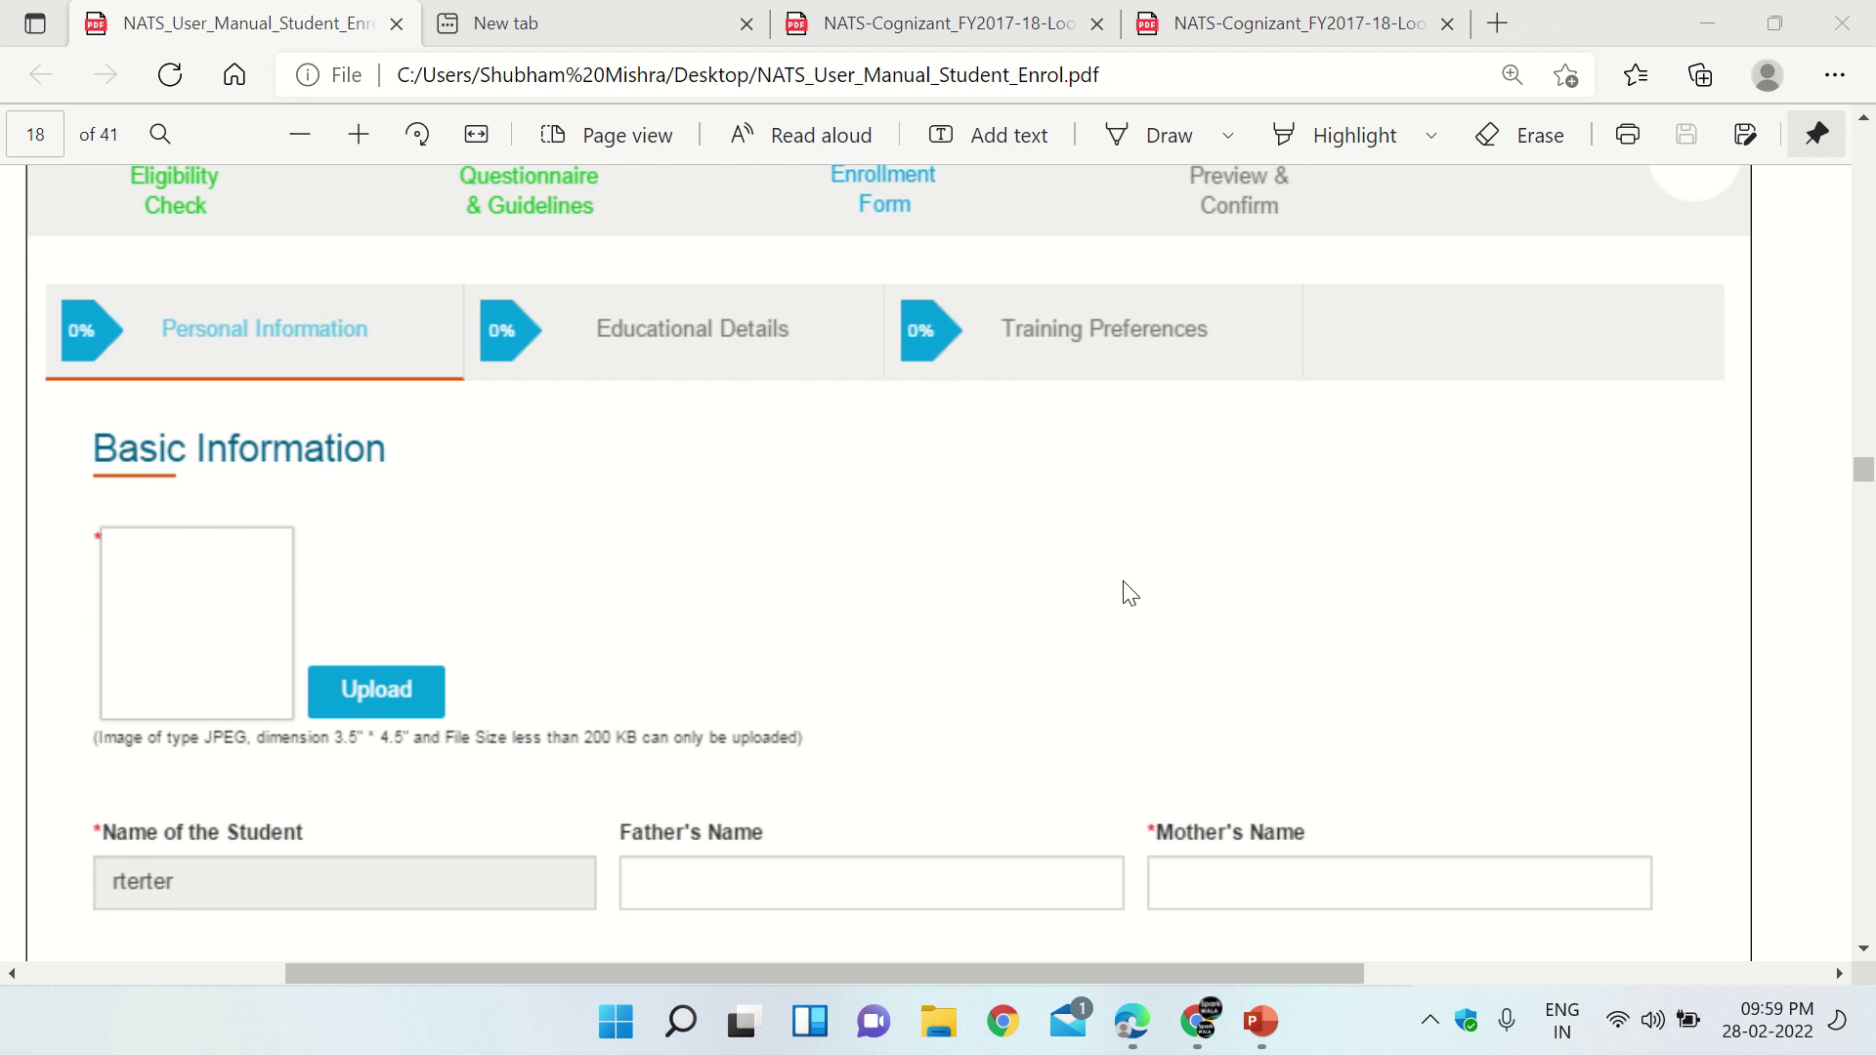
pyautogui.scroll(-1, 1128, 592)
pyautogui.scroll(-1, 1128, 593)
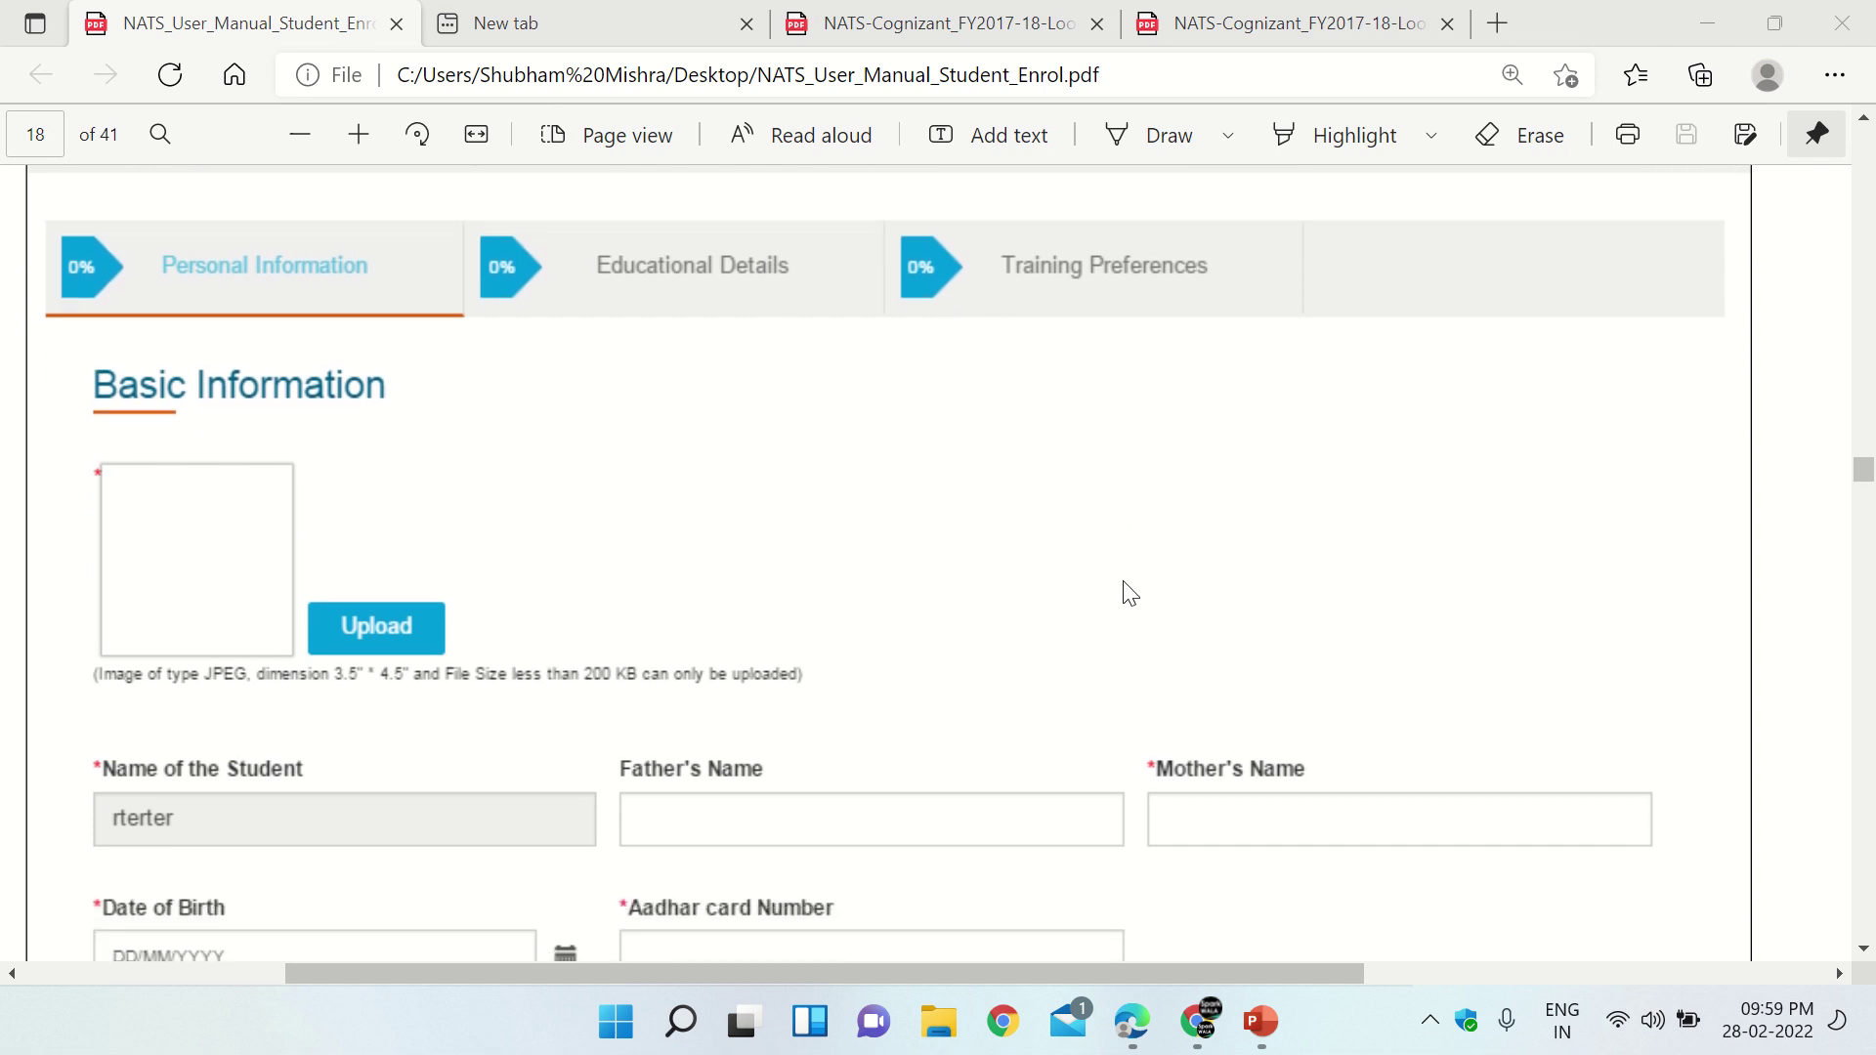
pyautogui.scroll(-1, 612, 603)
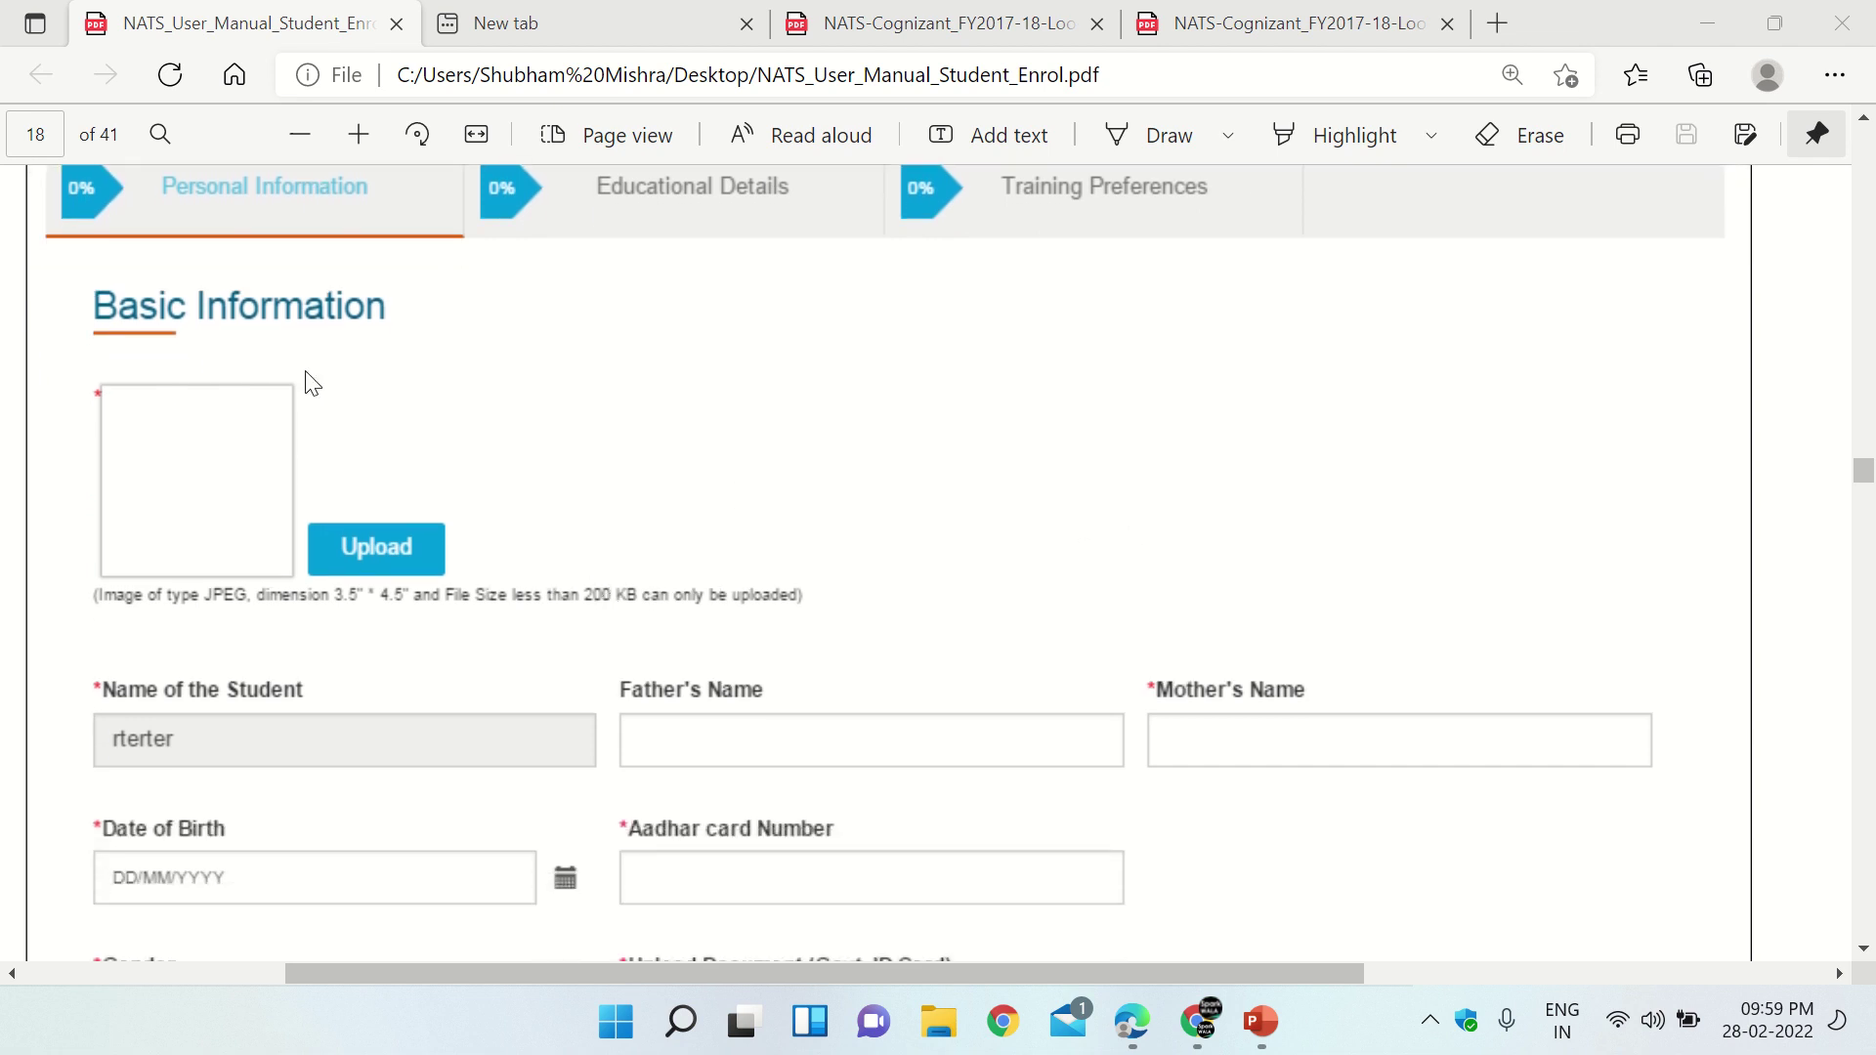
pyautogui.scroll(-1, 456, 504)
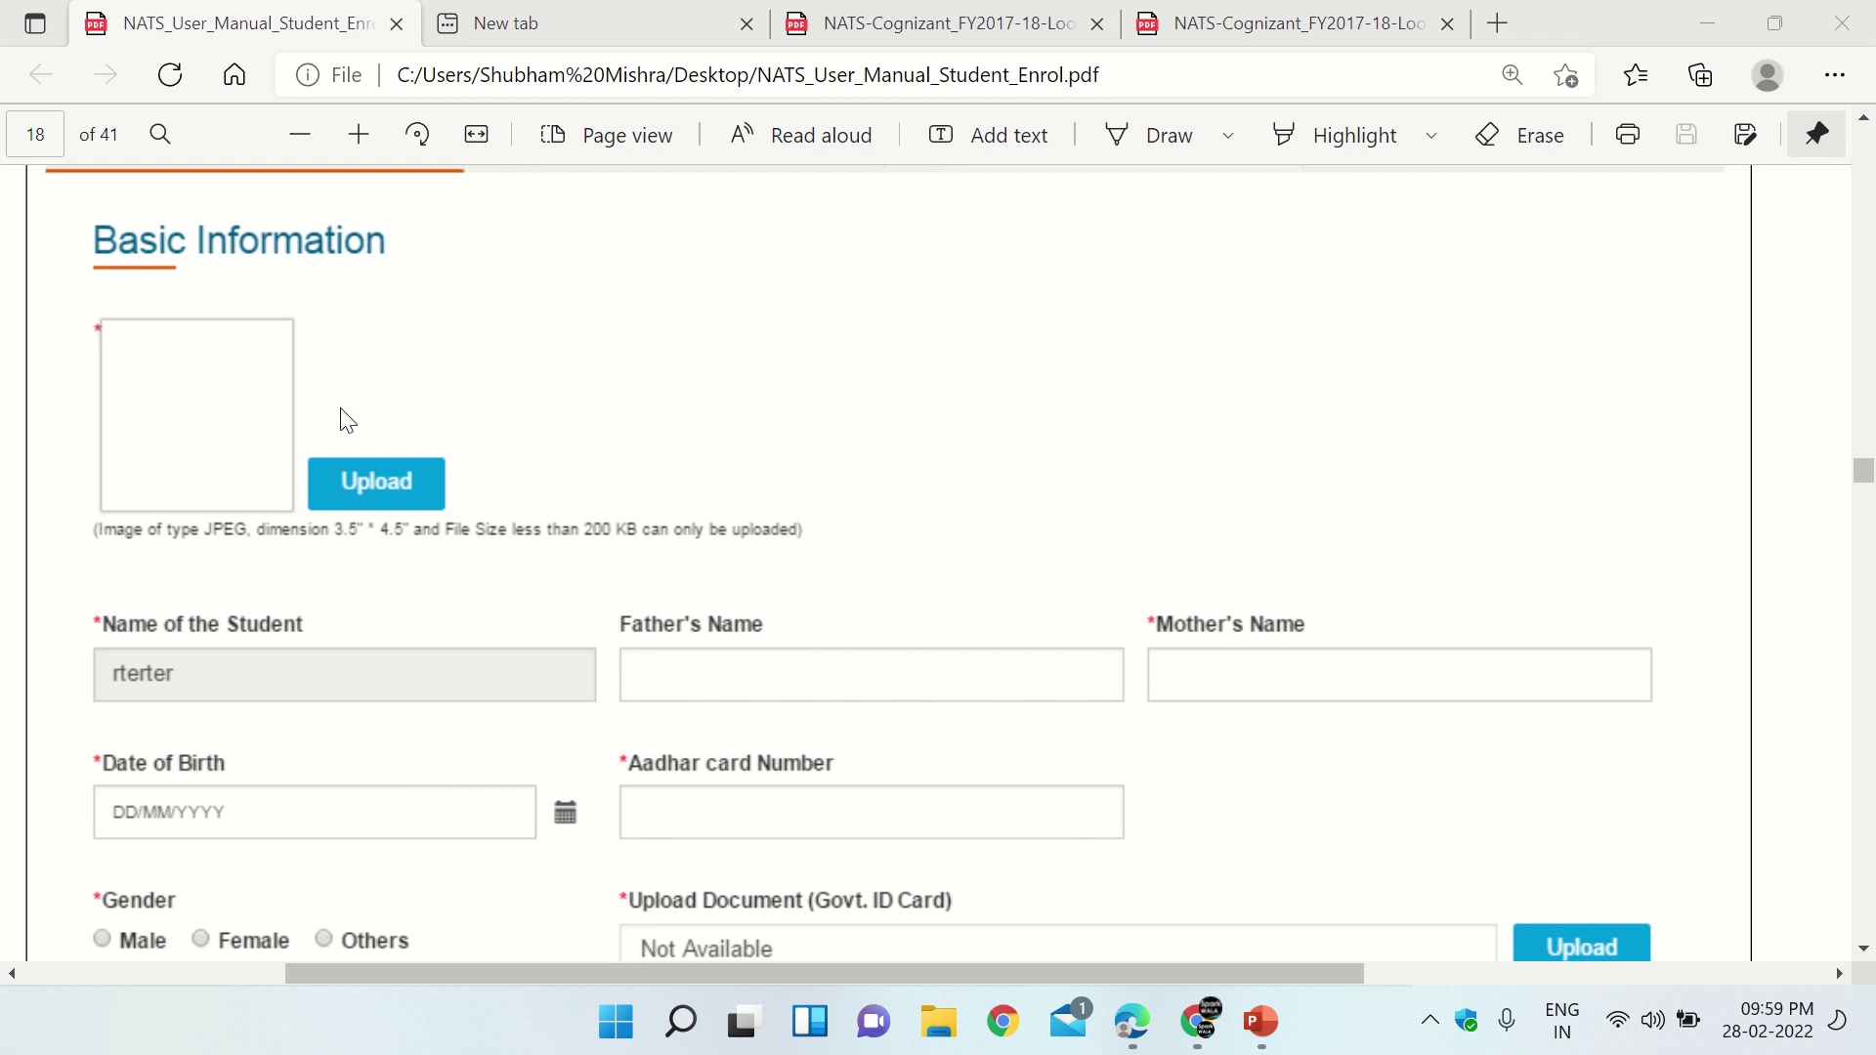
pyautogui.scroll(-1, 298, 694)
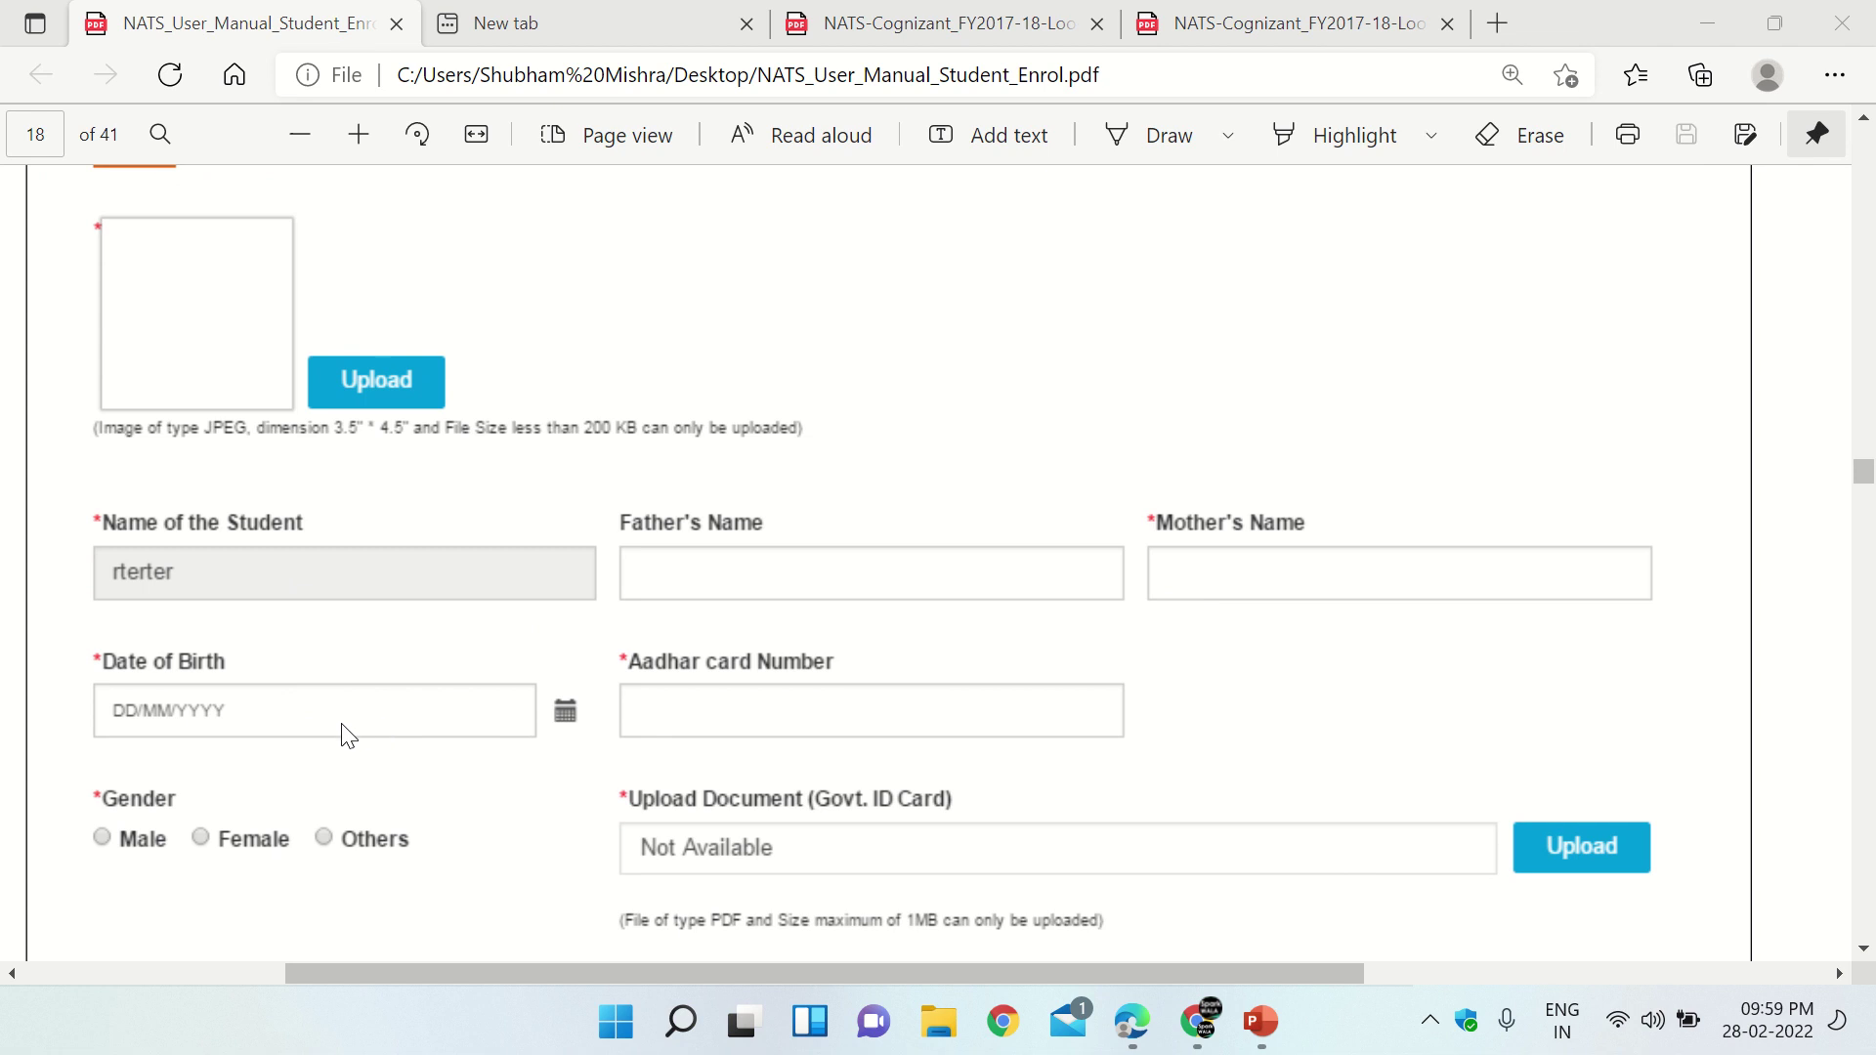
pyautogui.scroll(-1, 755, 708)
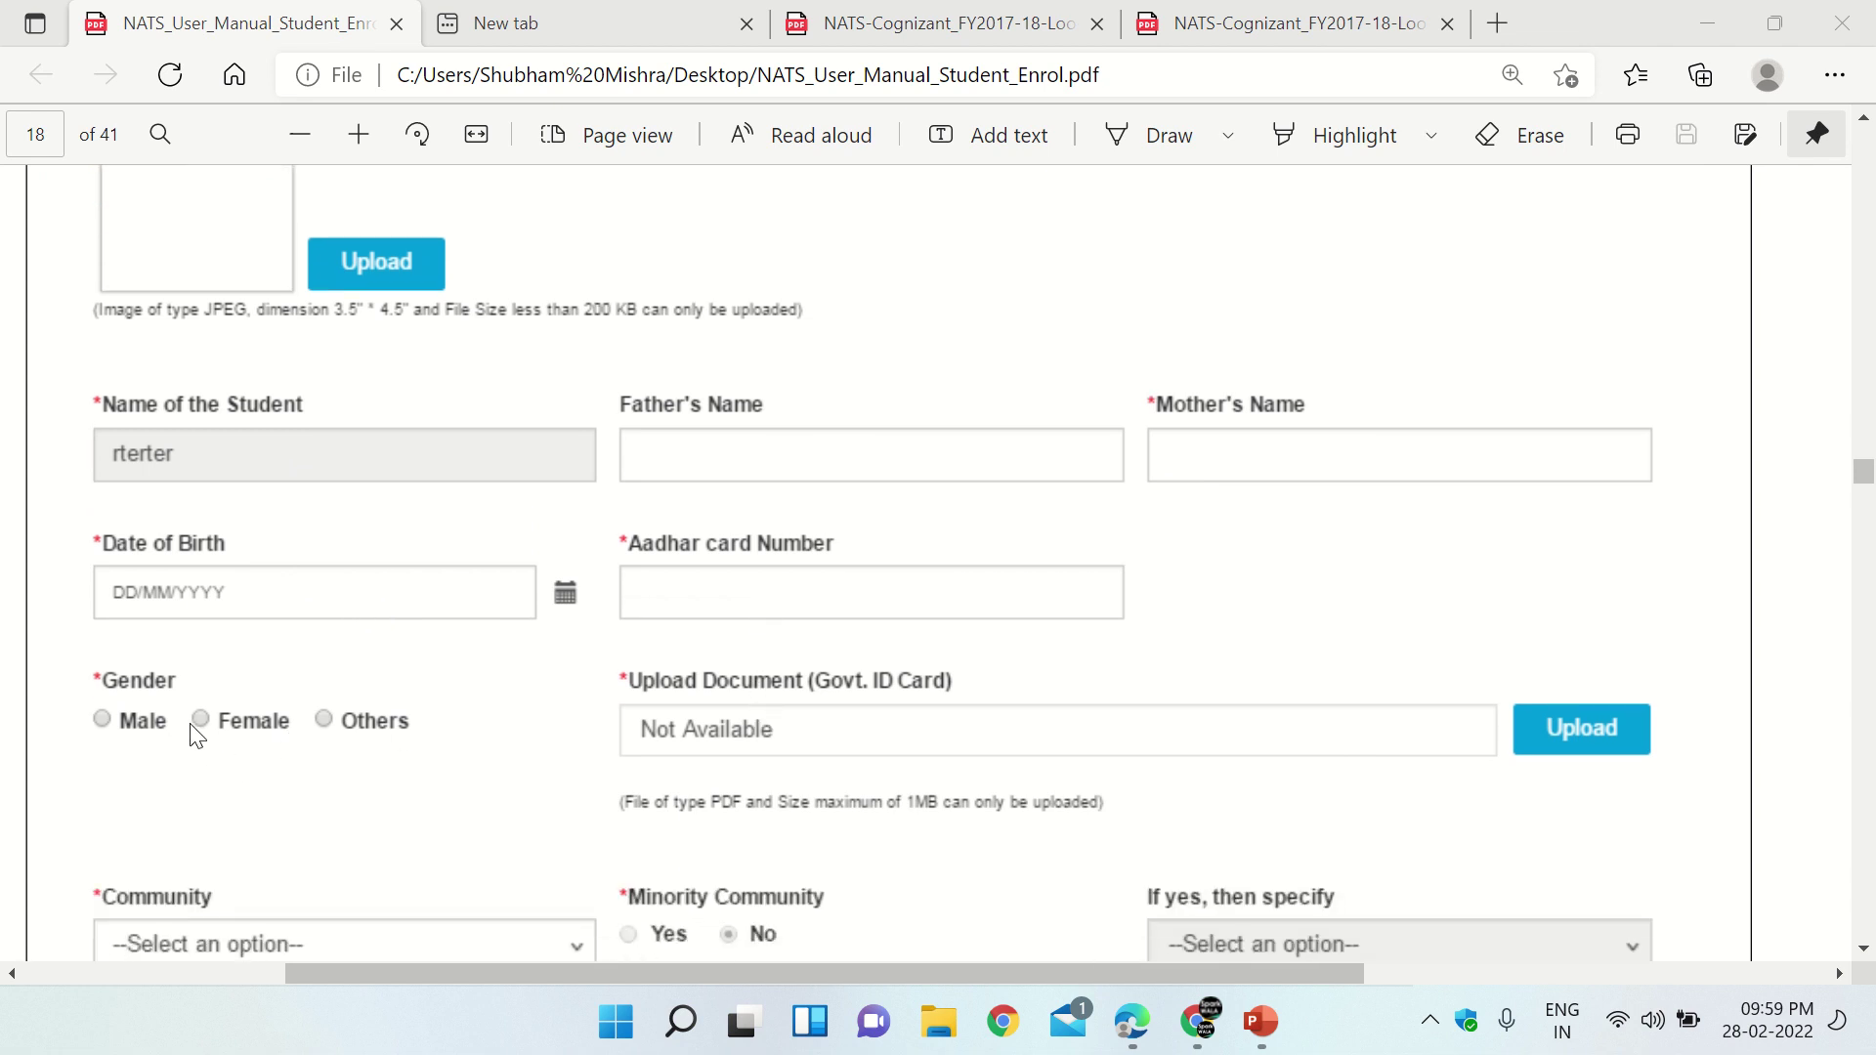
pyautogui.scroll(-2, 623, 786)
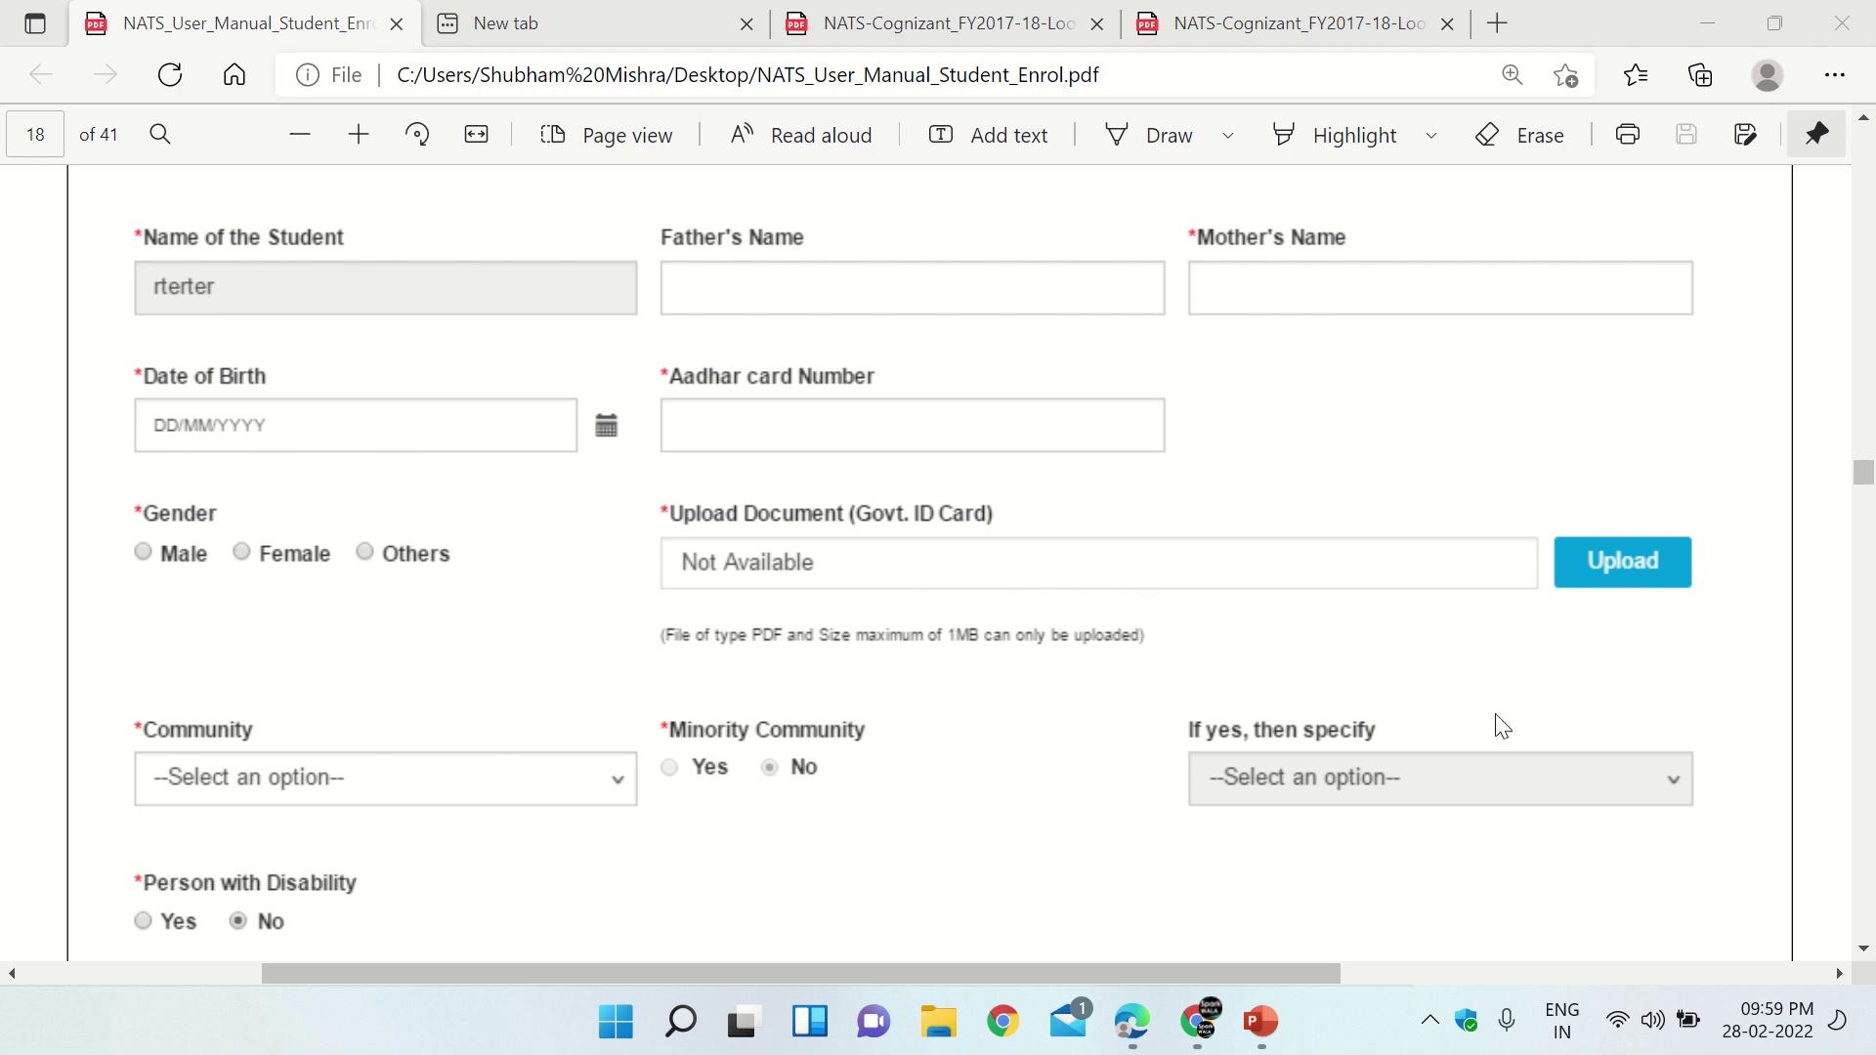
pyautogui.scroll(-1, 1202, 601)
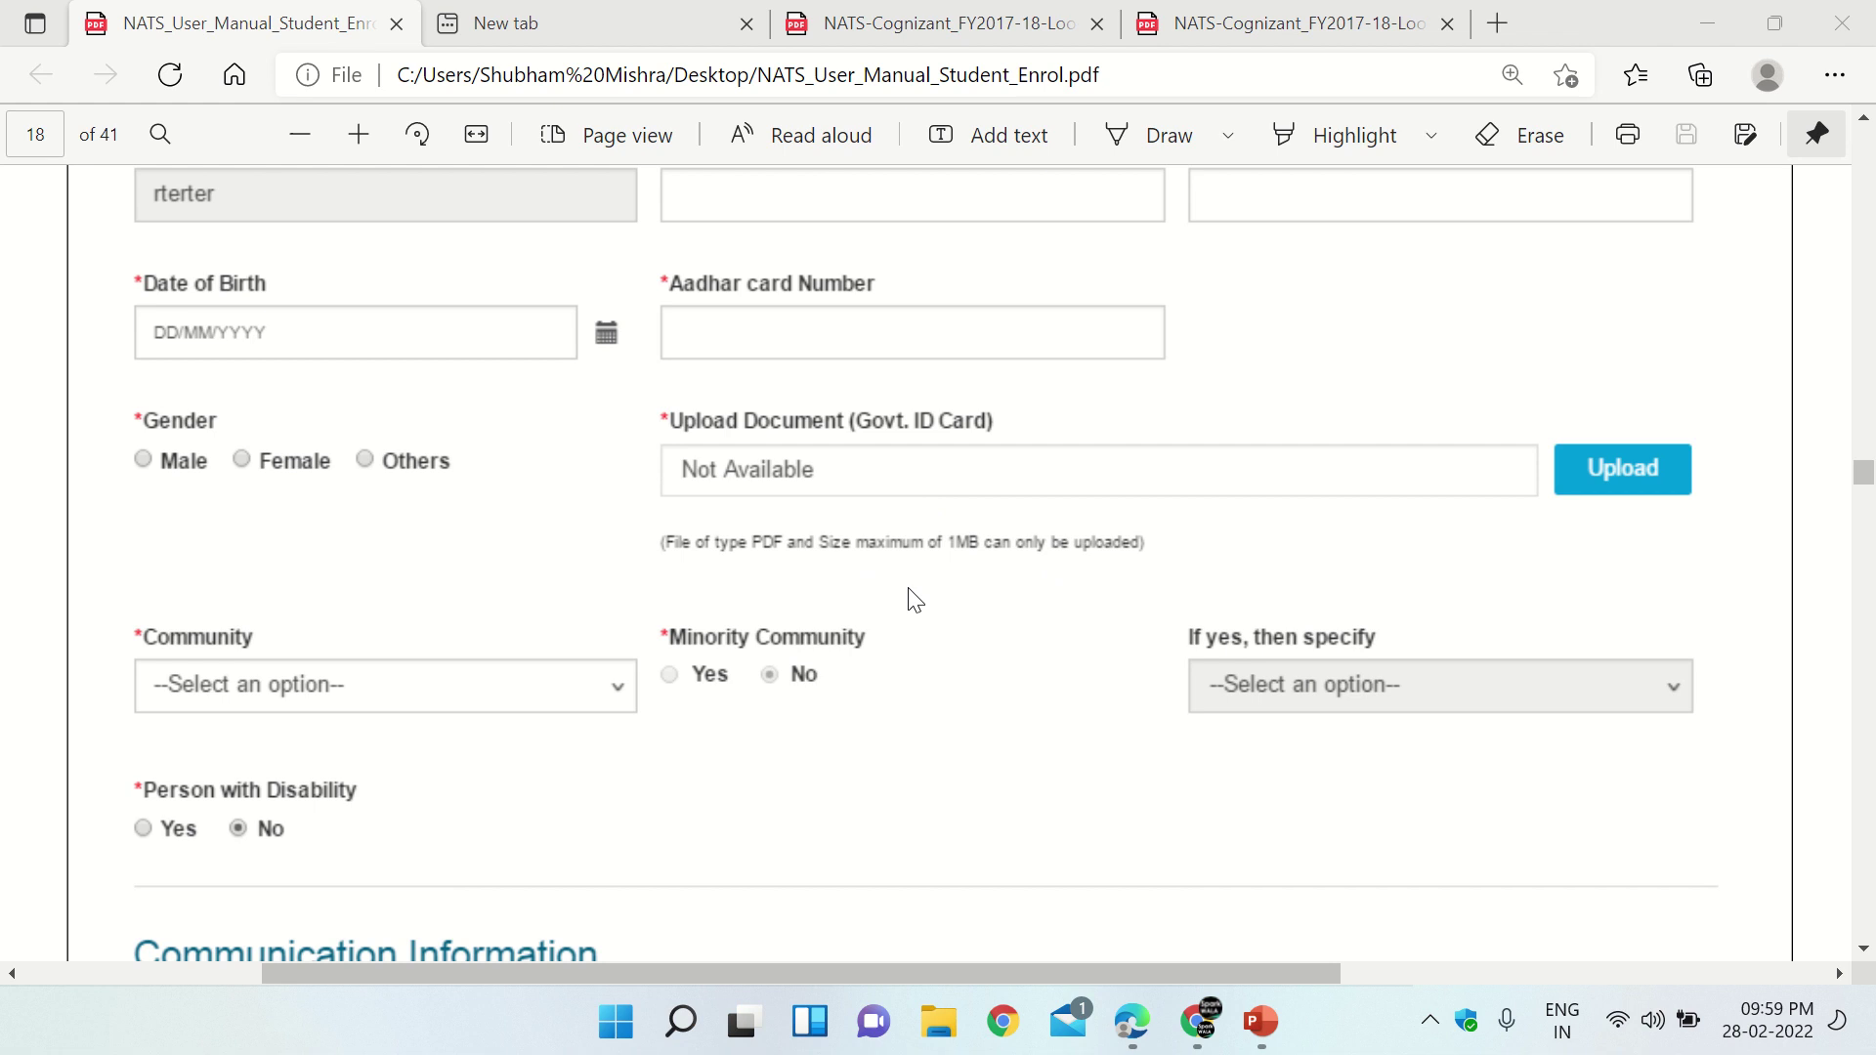
# Scroll page 18 of the manual past Communication and Bank Information to 'Save and continue'.
pyautogui.scroll(-3, 850, 720)
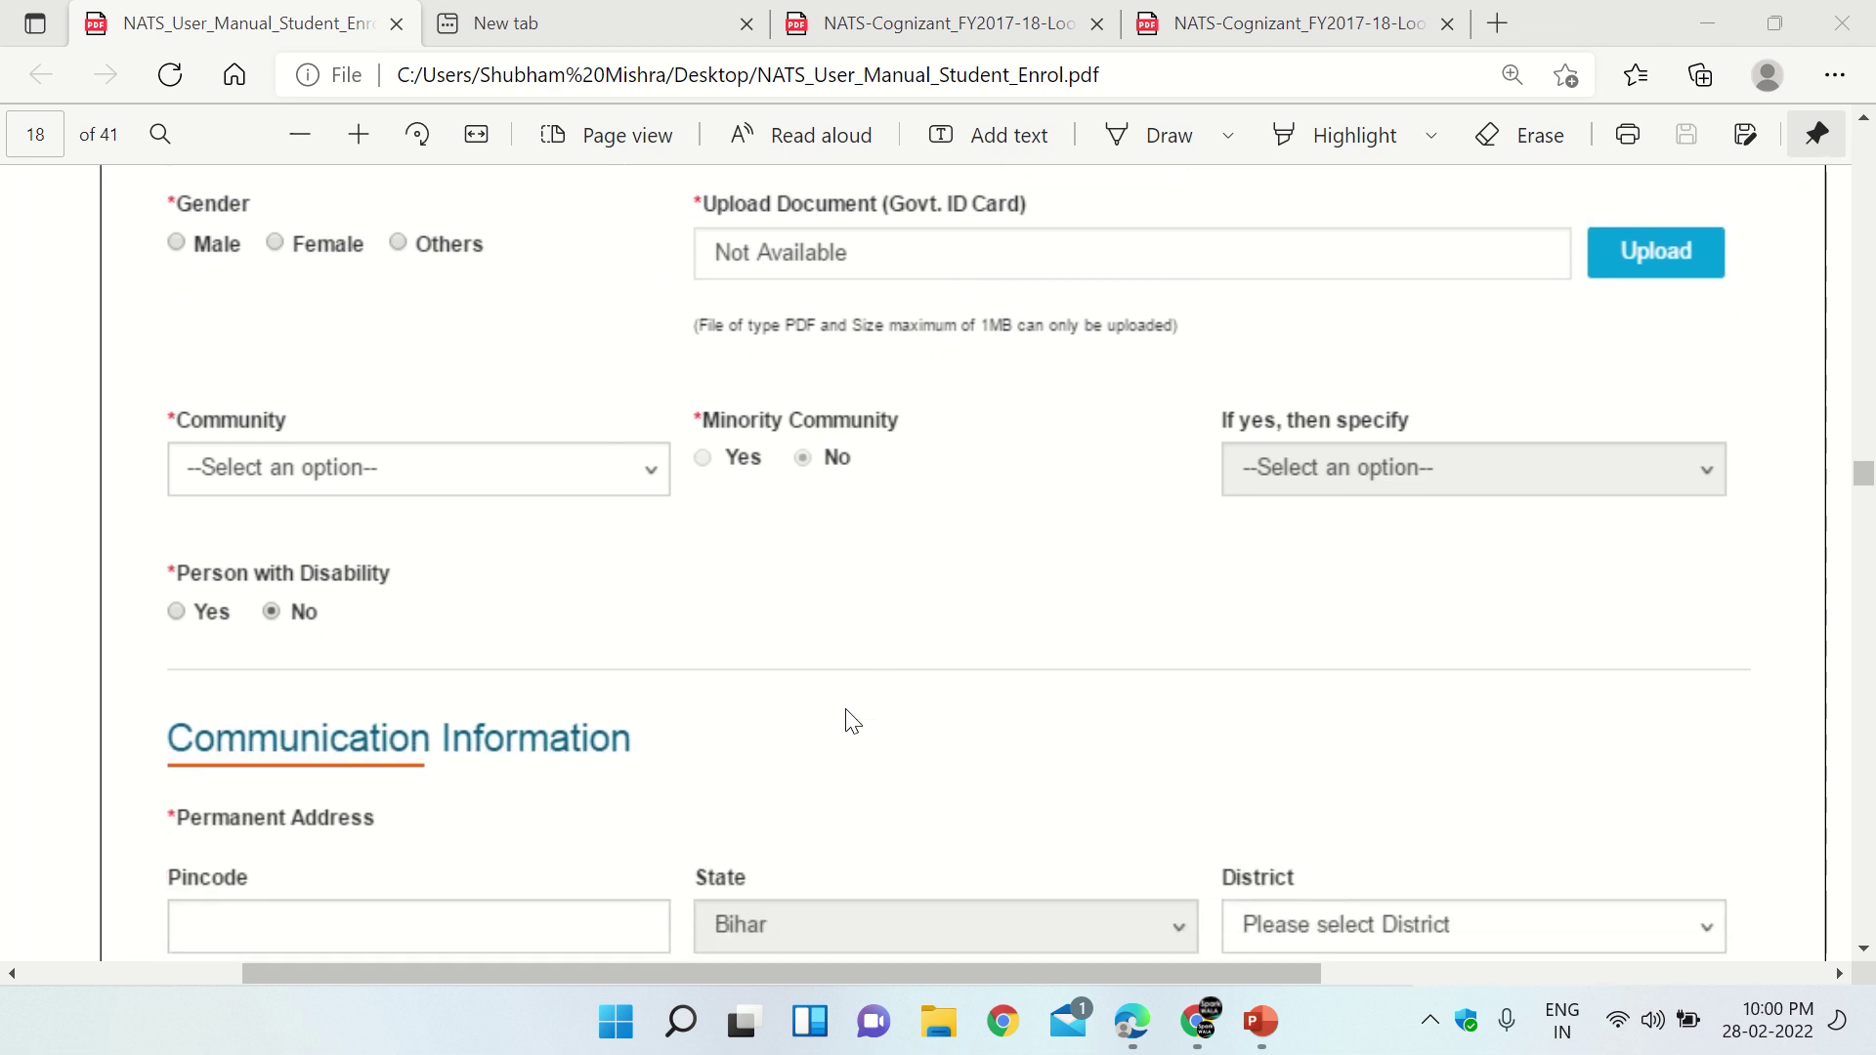
pyautogui.scroll(-4, 850, 720)
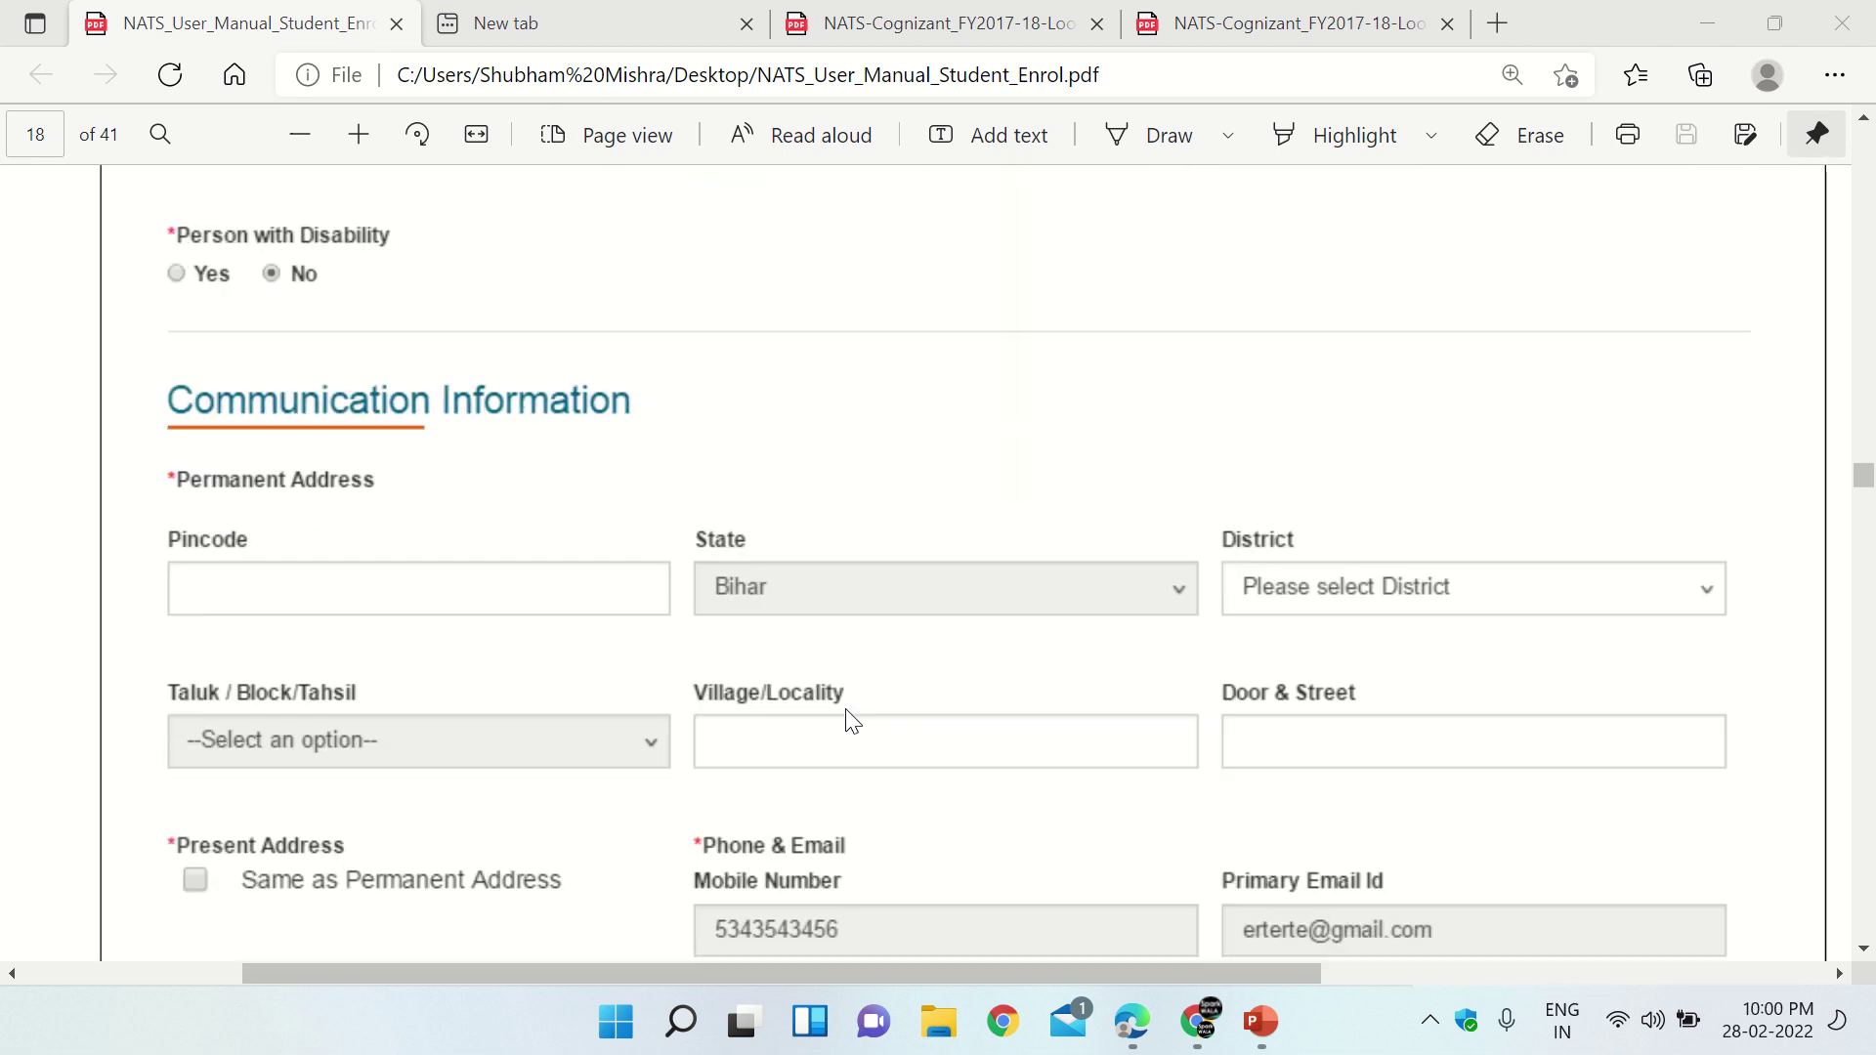
pyautogui.scroll(-1, 850, 720)
pyautogui.scroll(-1, 850, 720)
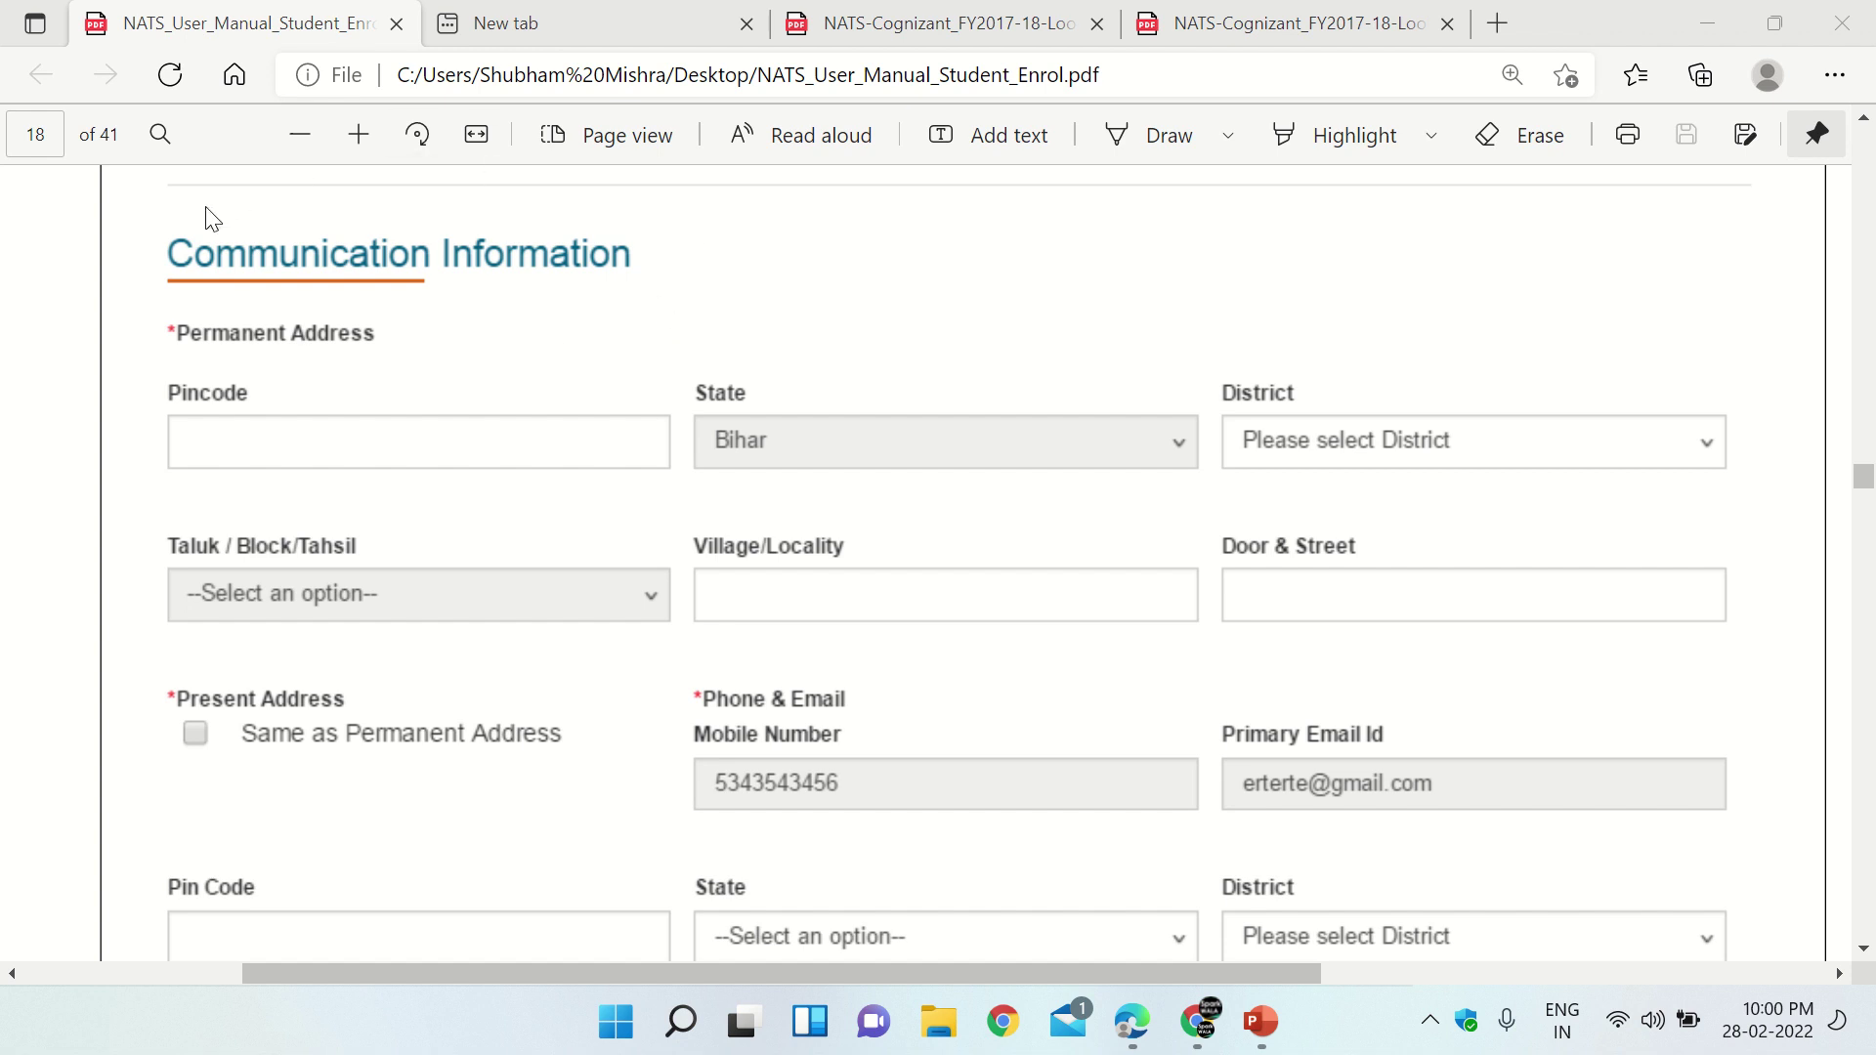
pyautogui.scroll(-8, 579, 309)
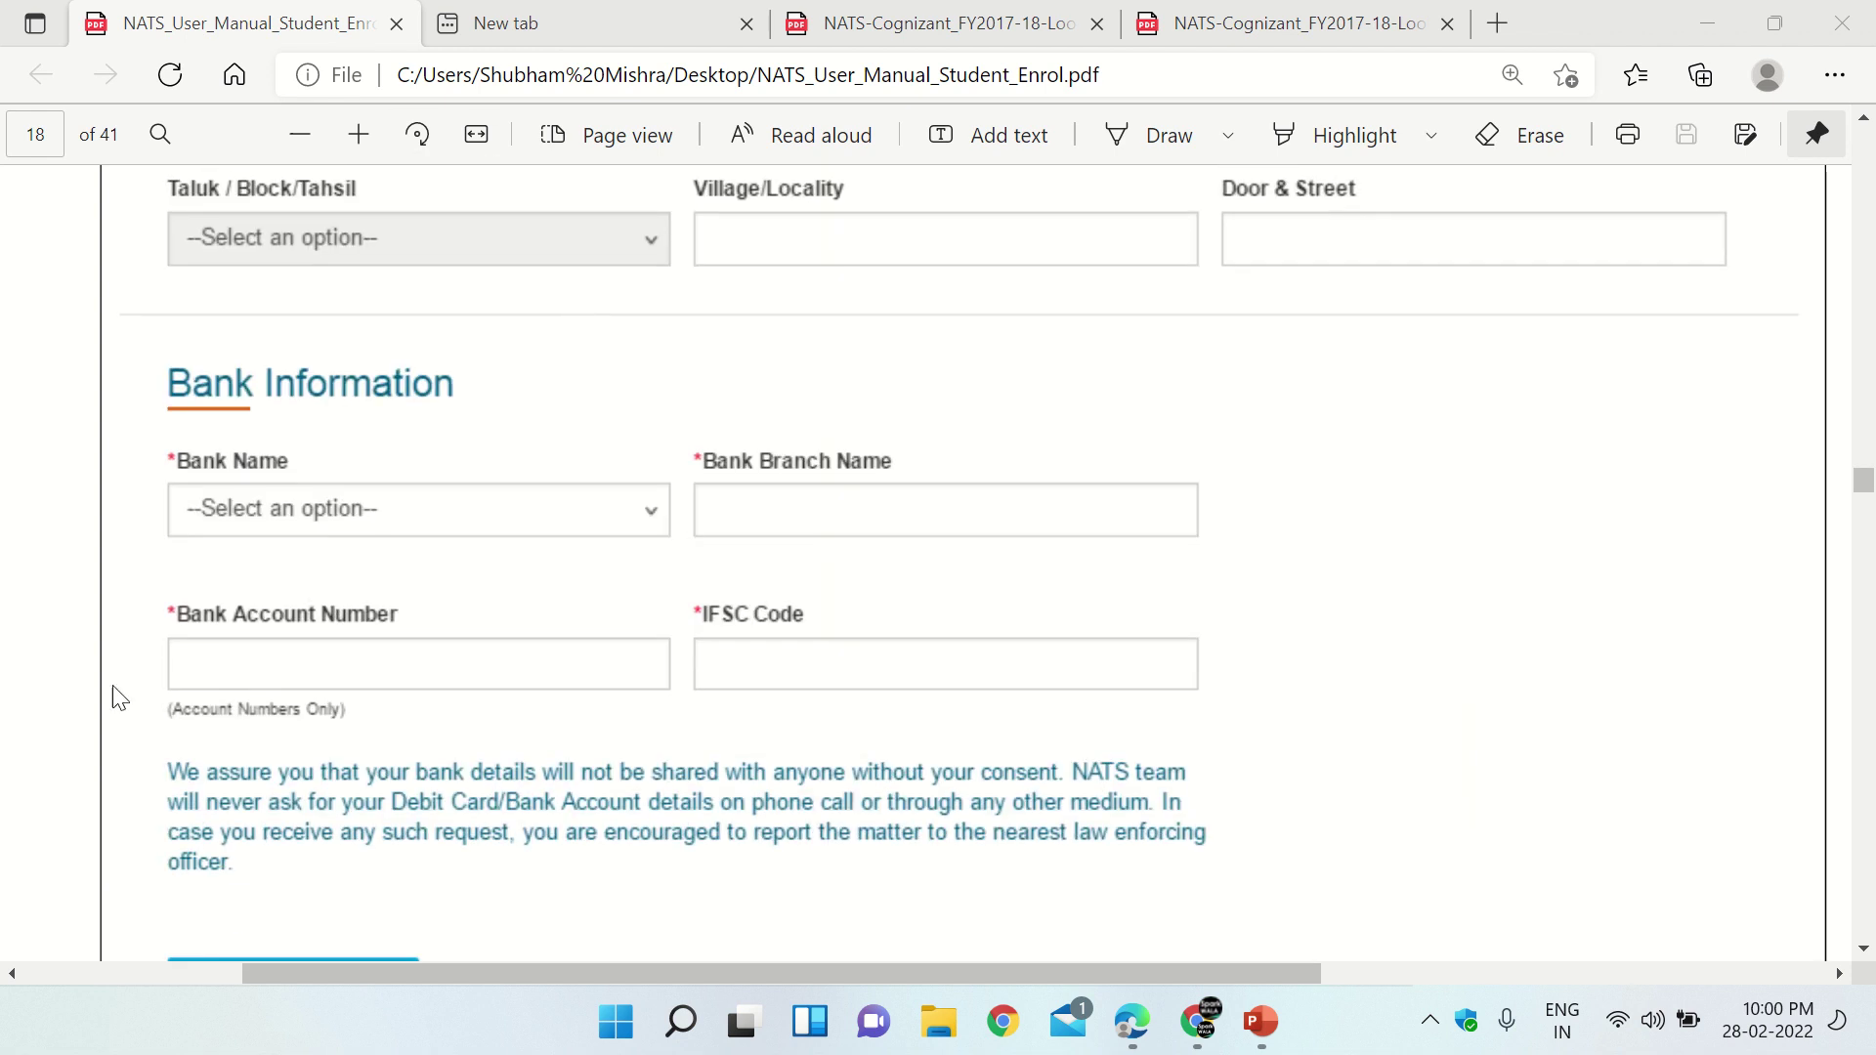
pyautogui.scroll(-1, 640, 850)
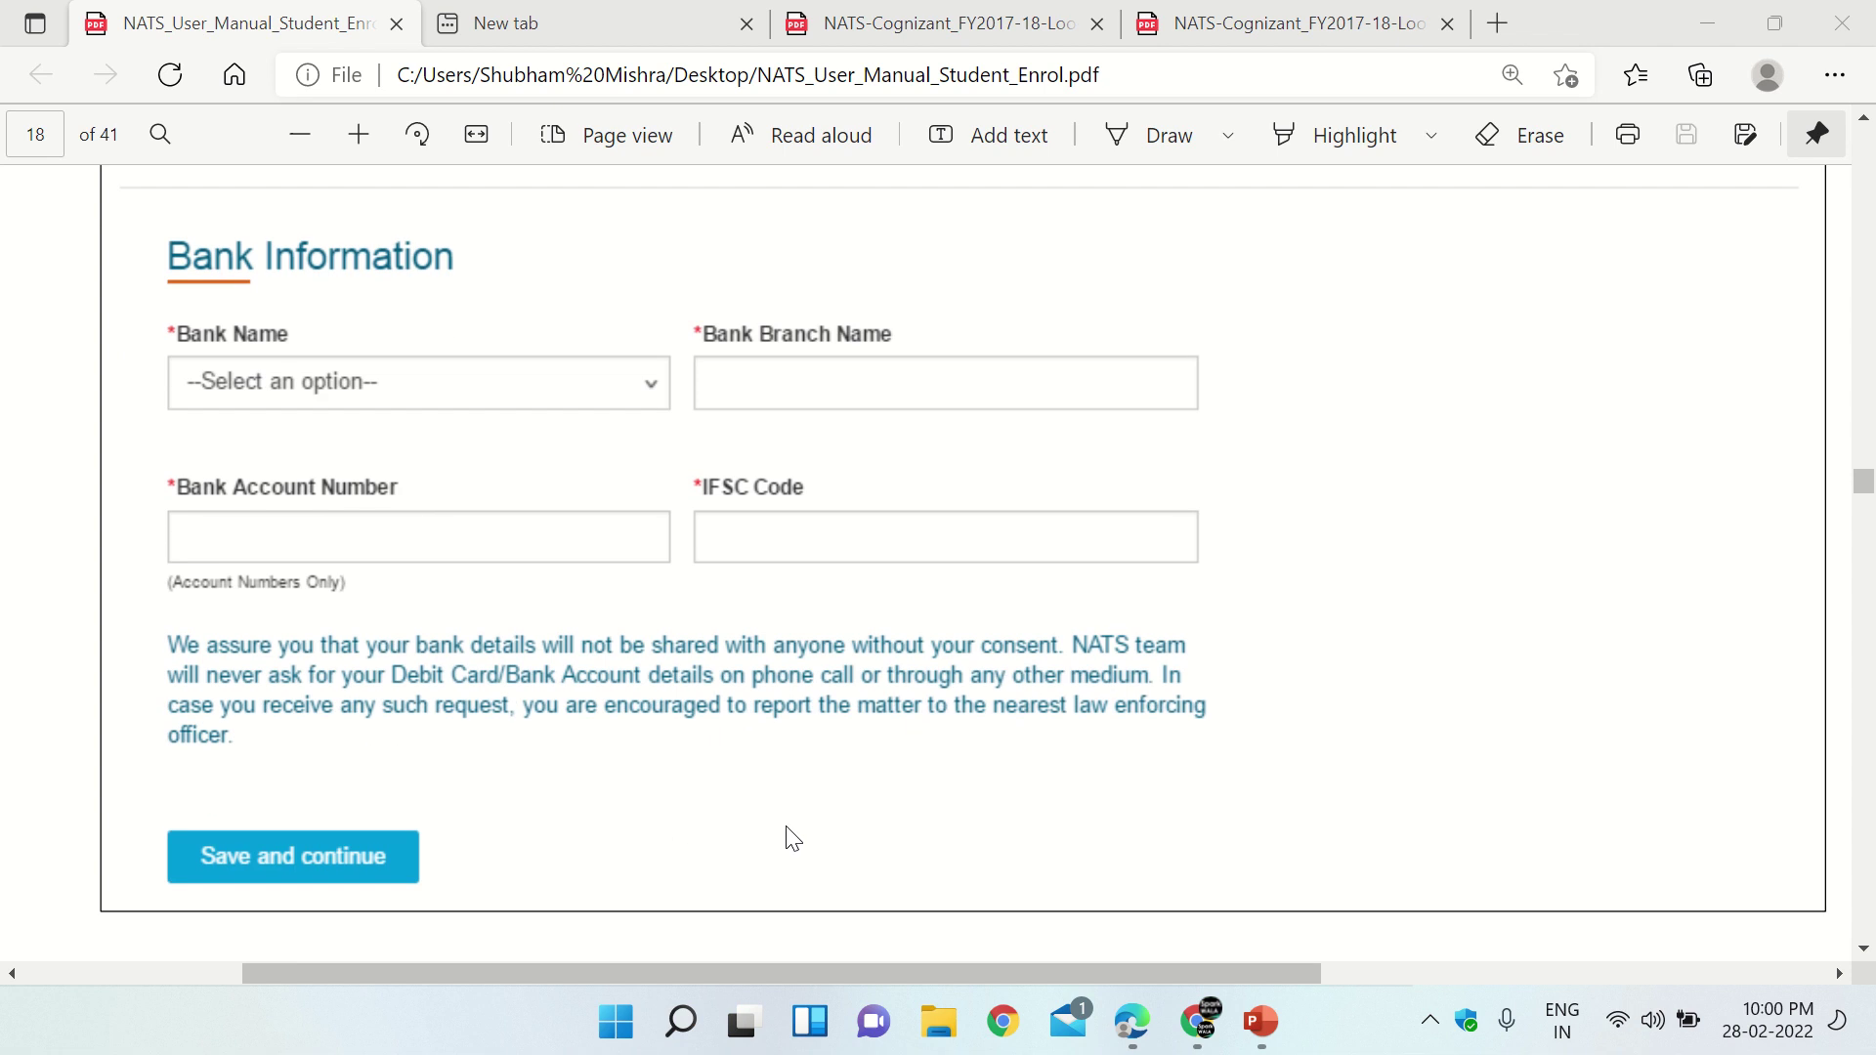
pyautogui.scroll(-1, 790, 838)
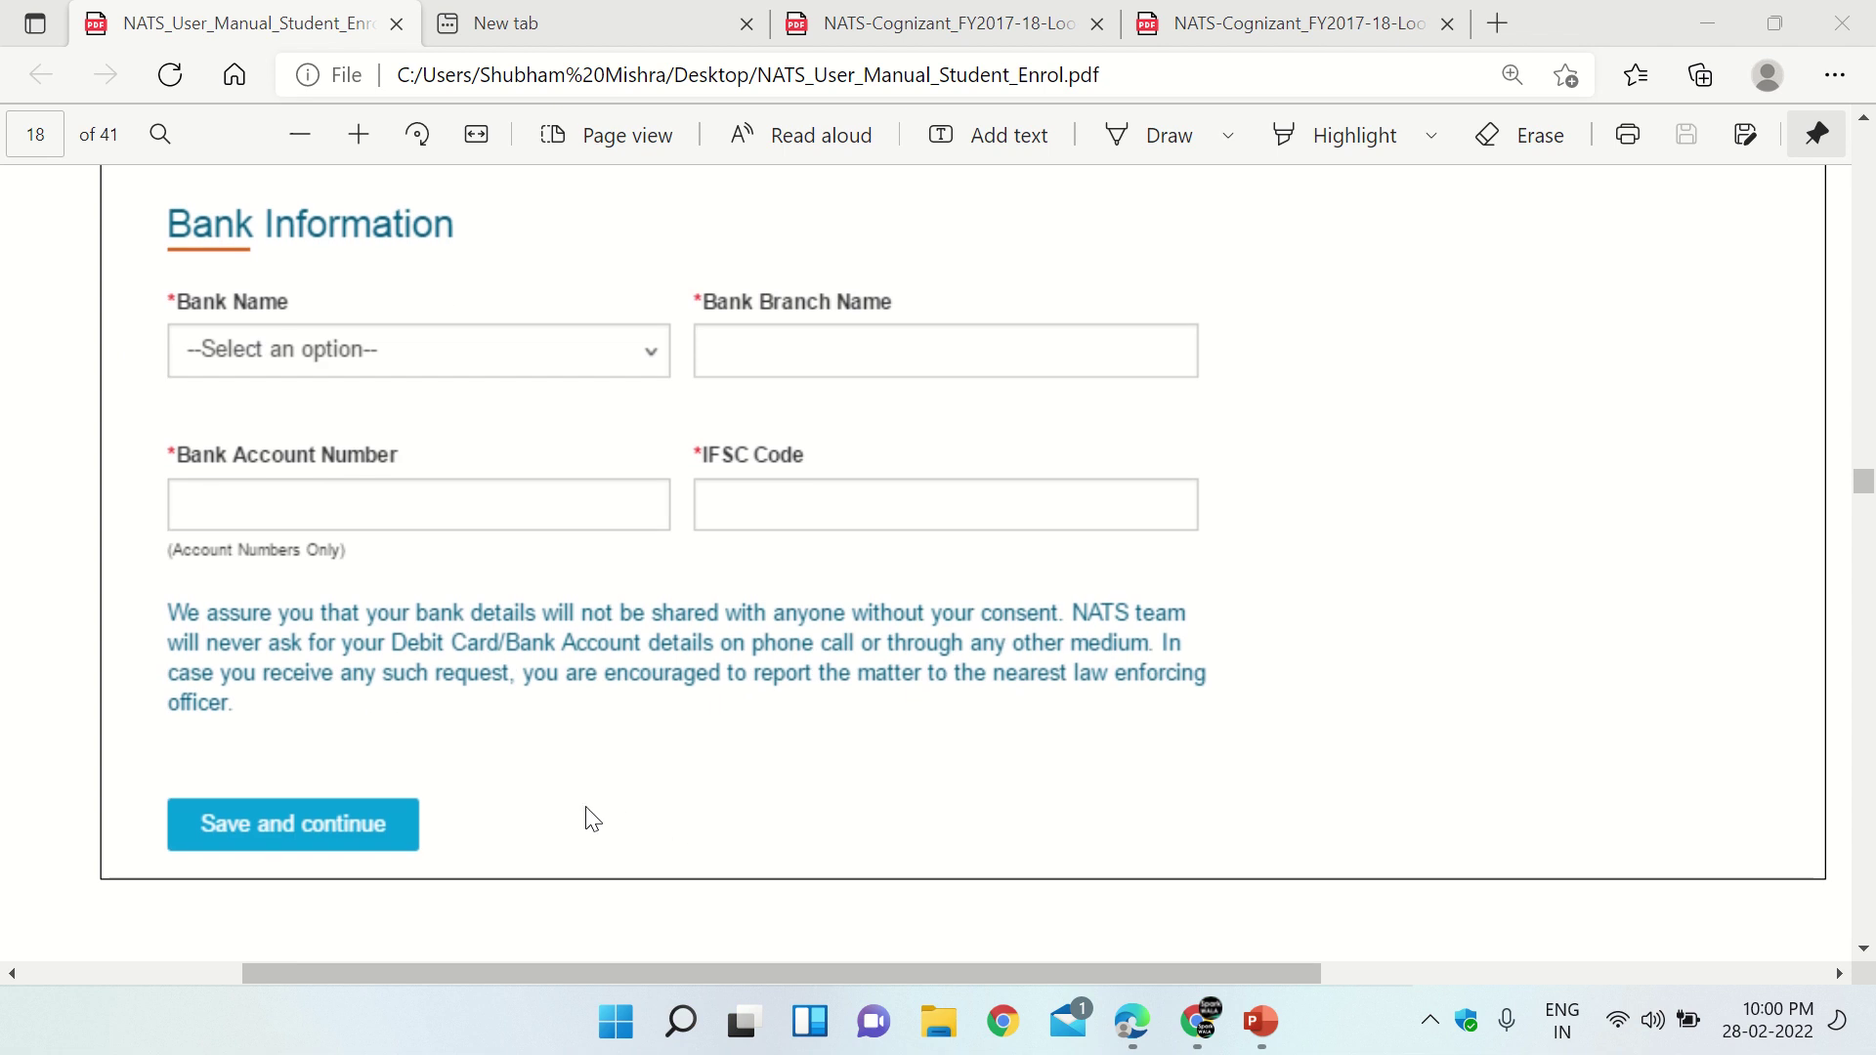
pyautogui.moveTo(735, 8)
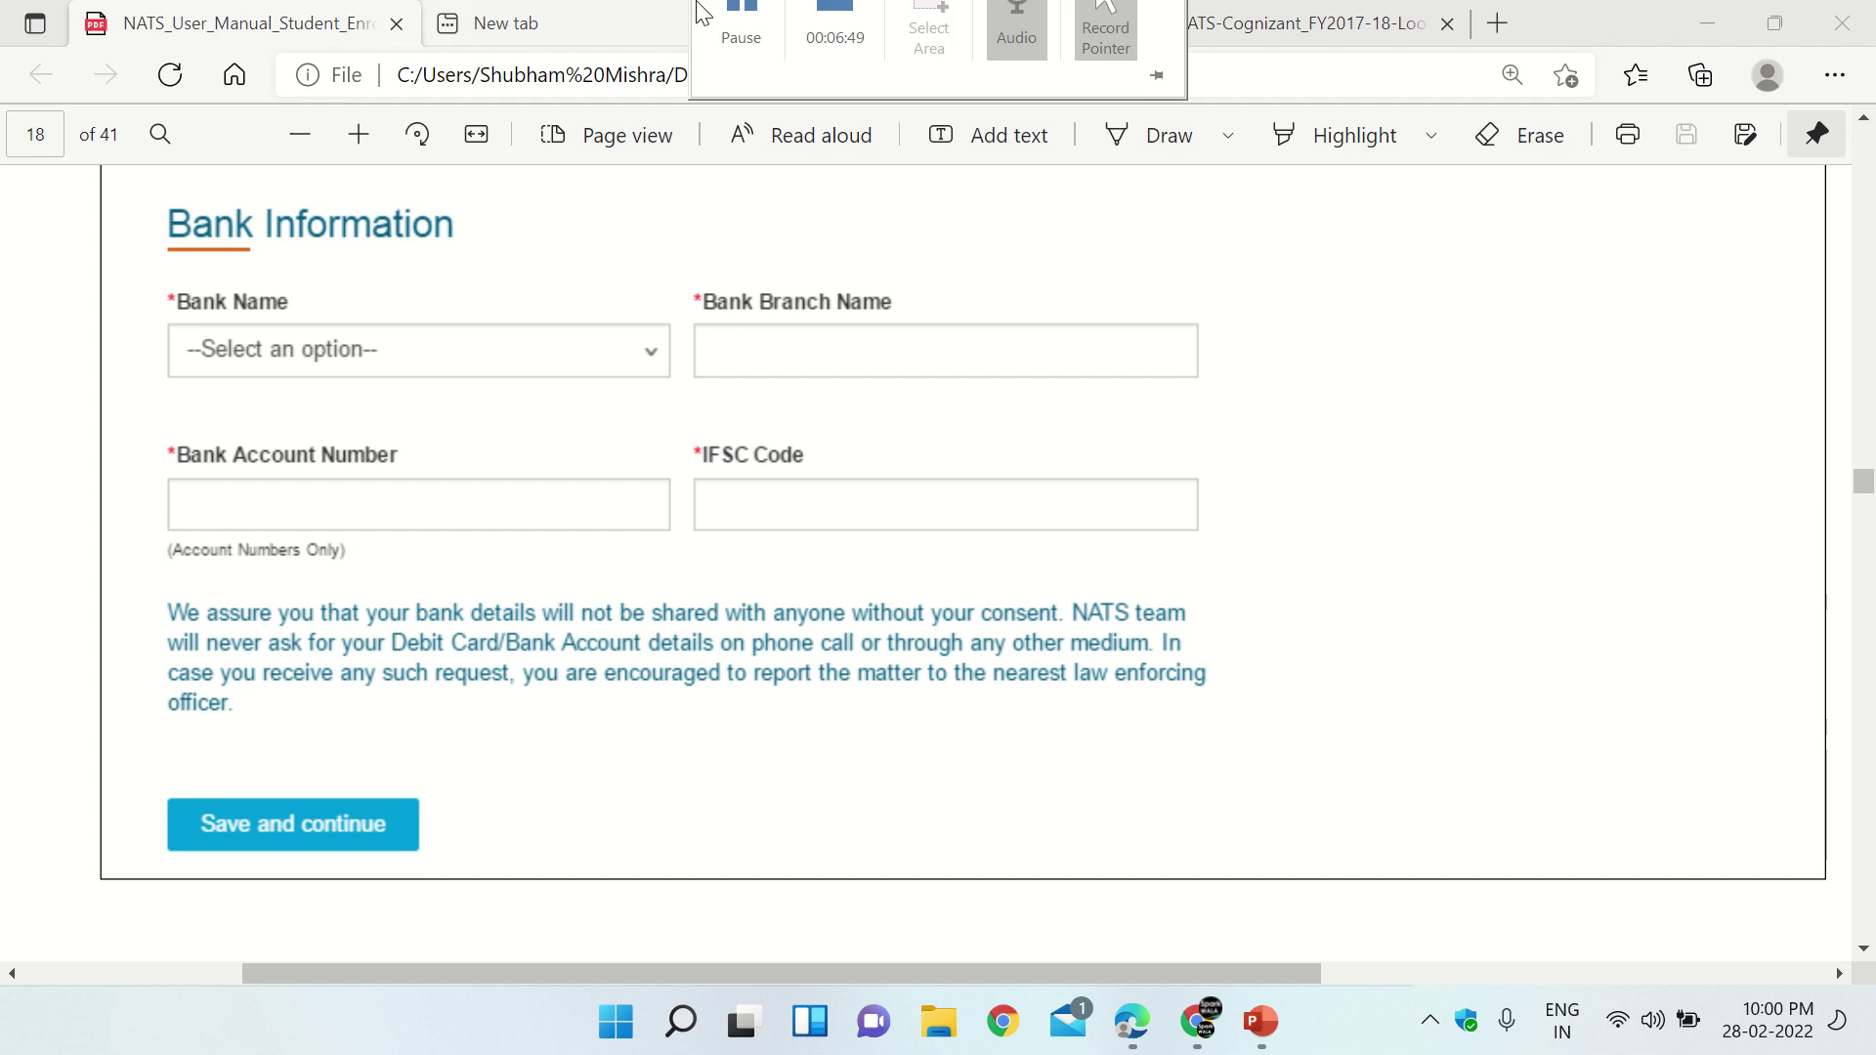